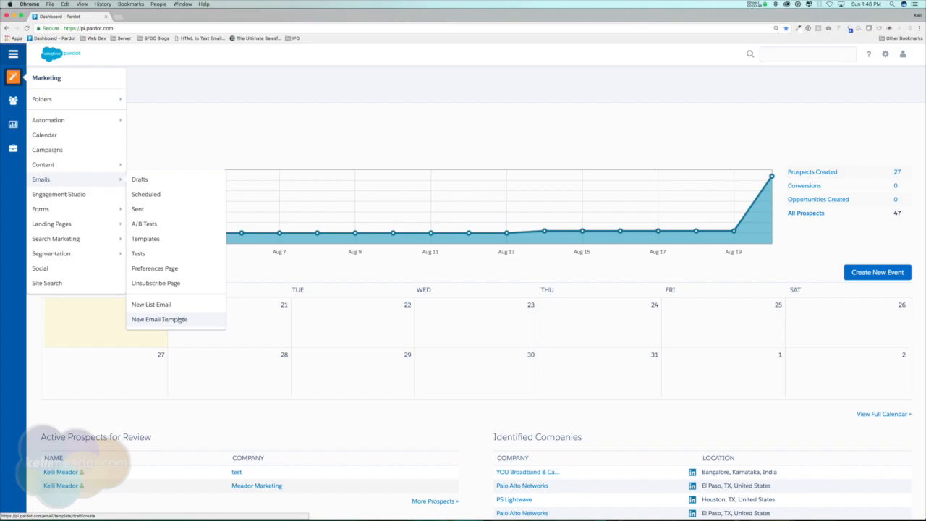
# Step: Create a new email template named 'DEMO Monthly Newsletter' and bring up the campaign chooser
pyautogui.click(180, 319)
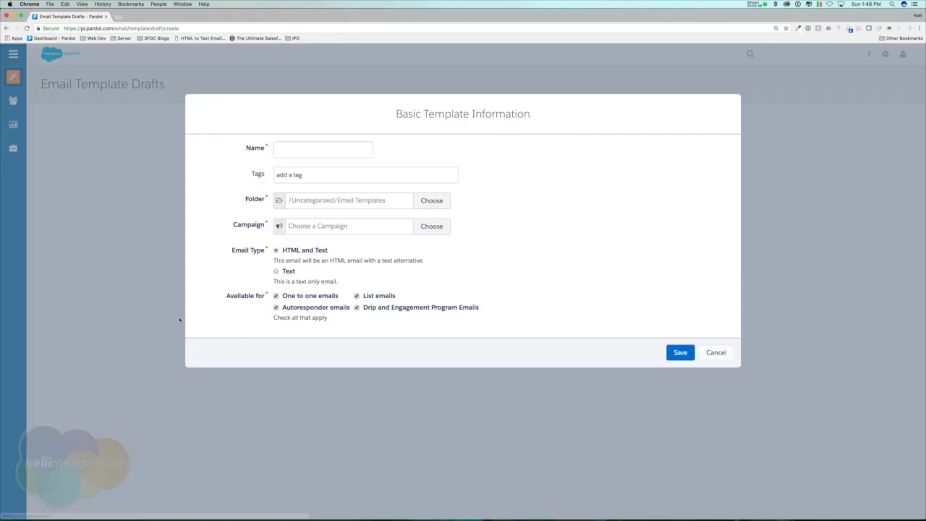
pyautogui.click(318, 149)
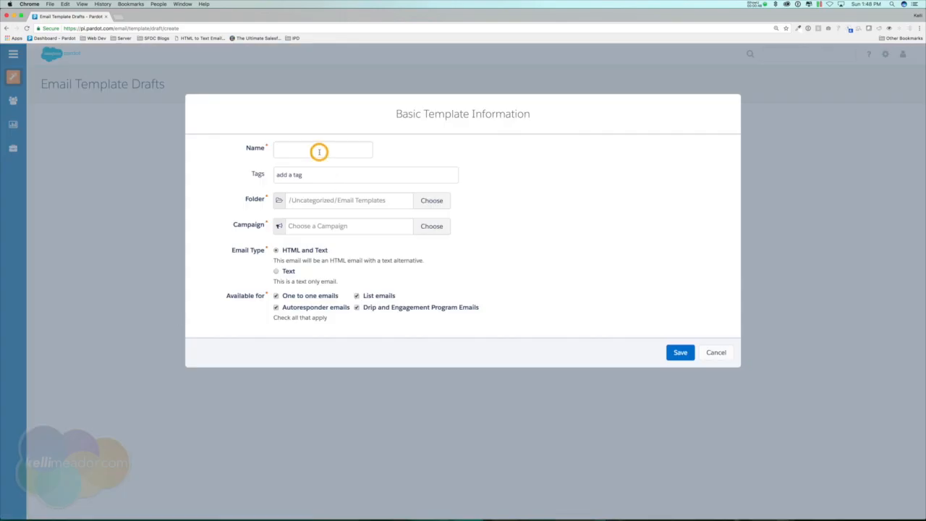
pyautogui.write('DEMo')
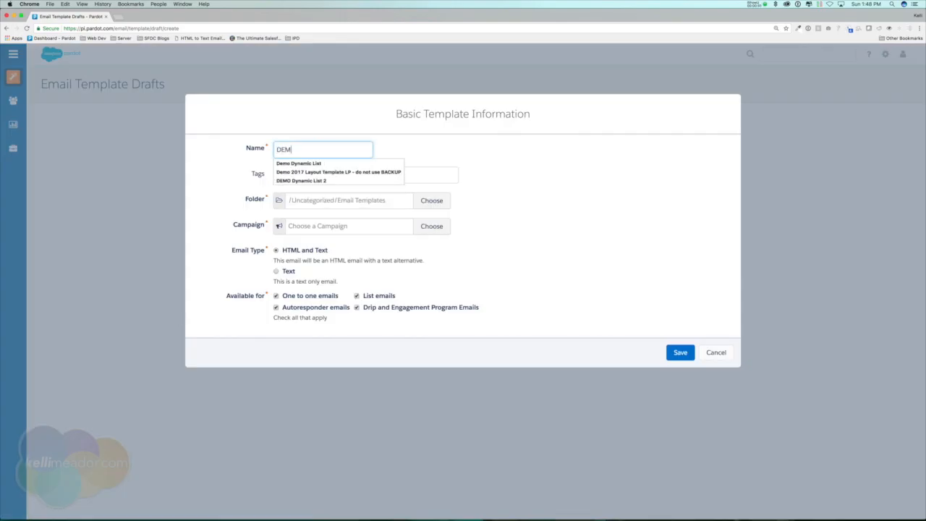
pyautogui.press('BackSpace')
pyautogui.press('BackSpace')
pyautogui.write('O Monthly Newsletter')
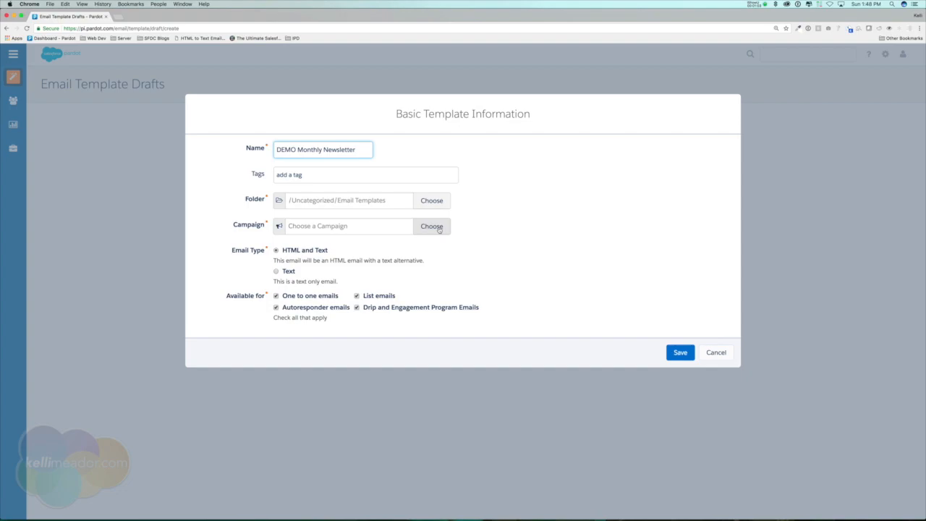
pyautogui.click(439, 227)
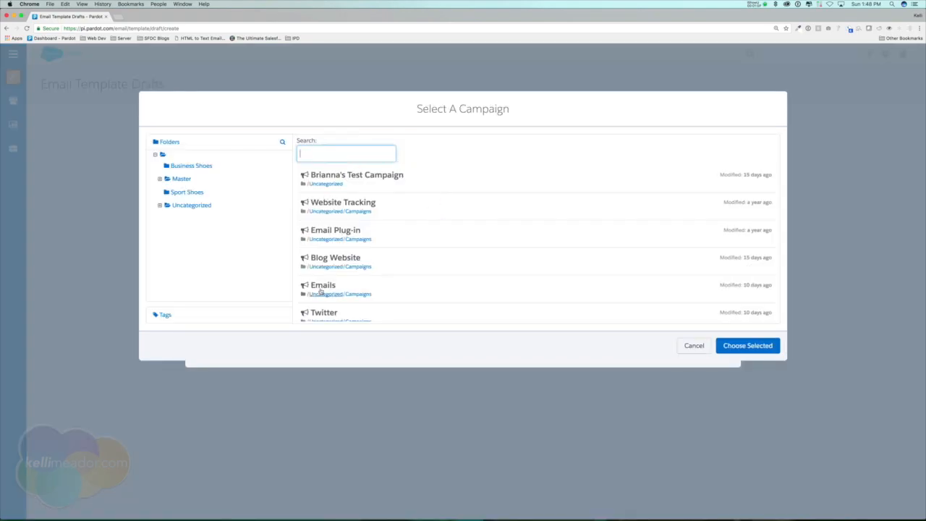
# Step: Choose the Emails campaign for the template
pyautogui.click(322, 286)
pyautogui.click(752, 346)
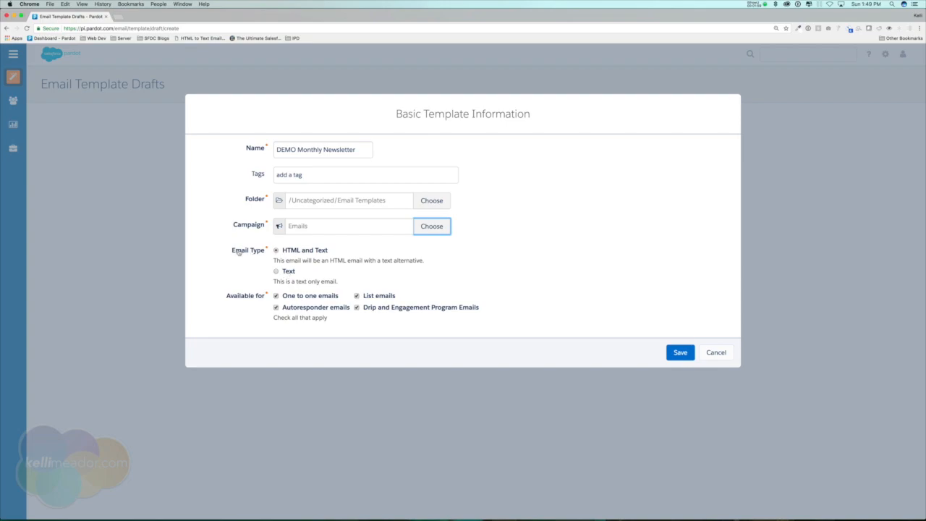
pyautogui.click(289, 272)
pyautogui.click(294, 250)
# Step: Restrict the template to list emails only, unchecking one to one, autoresponder and drip, and save
pyautogui.moveTo(322, 150); pyautogui.dragTo(357, 149)
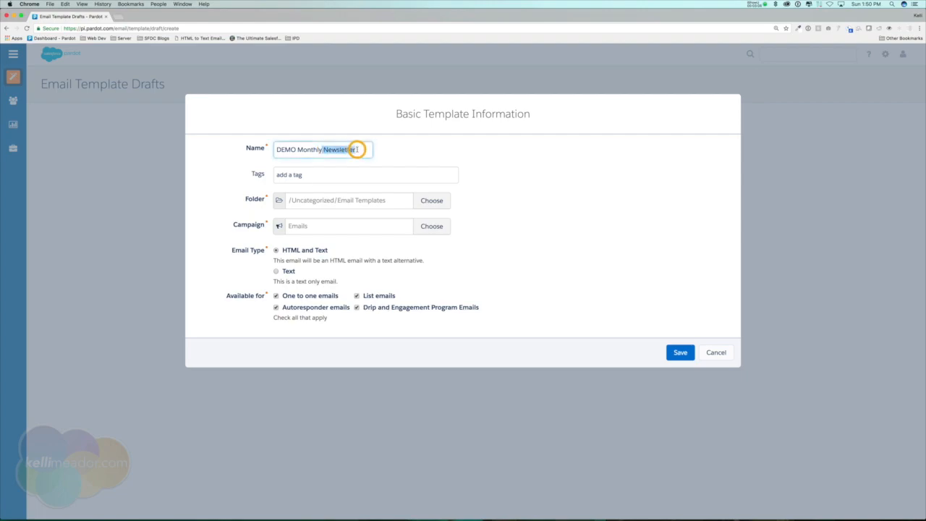
pyautogui.click(367, 307)
pyautogui.click(315, 307)
pyautogui.click(304, 296)
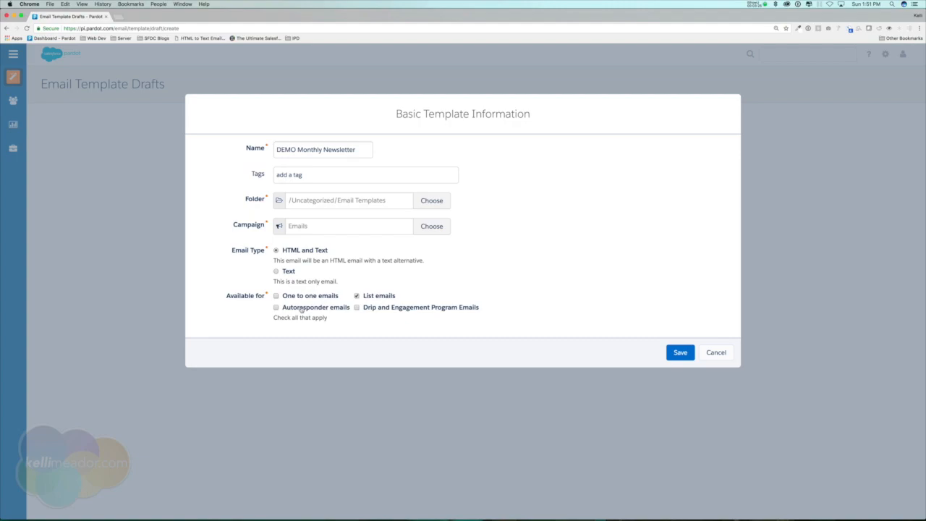
pyautogui.click(382, 296)
pyautogui.click(385, 309)
pyautogui.click(391, 306)
pyautogui.click(373, 296)
pyautogui.click(684, 356)
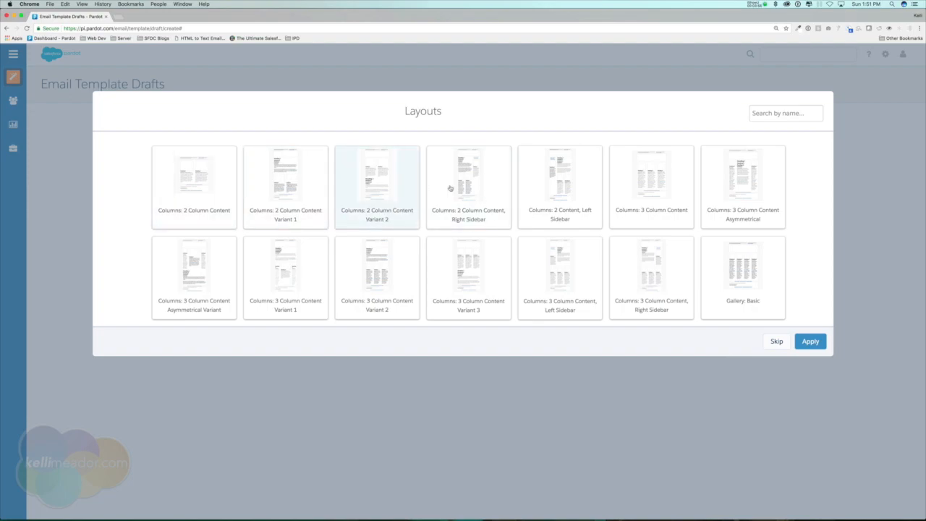
# Step: Apply the Responsive Basic layout to the template
pyautogui.scroll(-5, 464, 238)
pyautogui.scroll(-3, 464, 238)
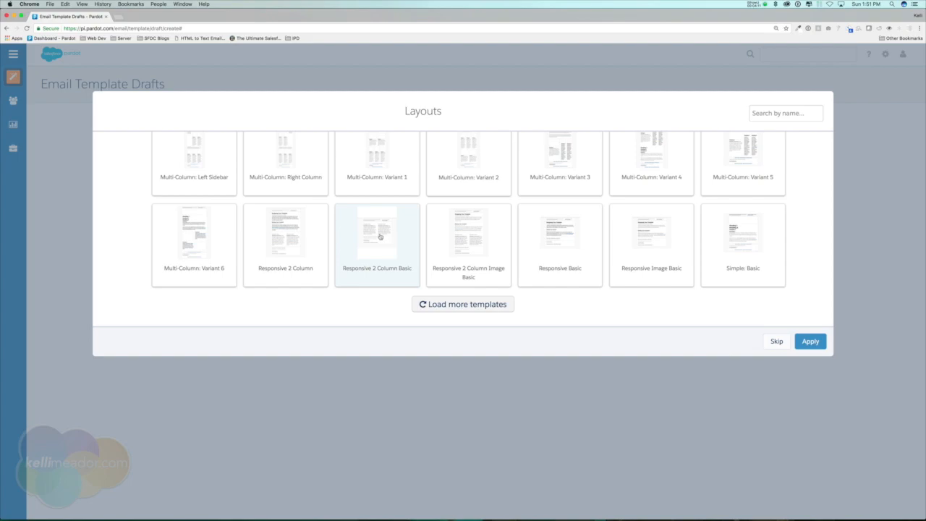
pyautogui.click(560, 245)
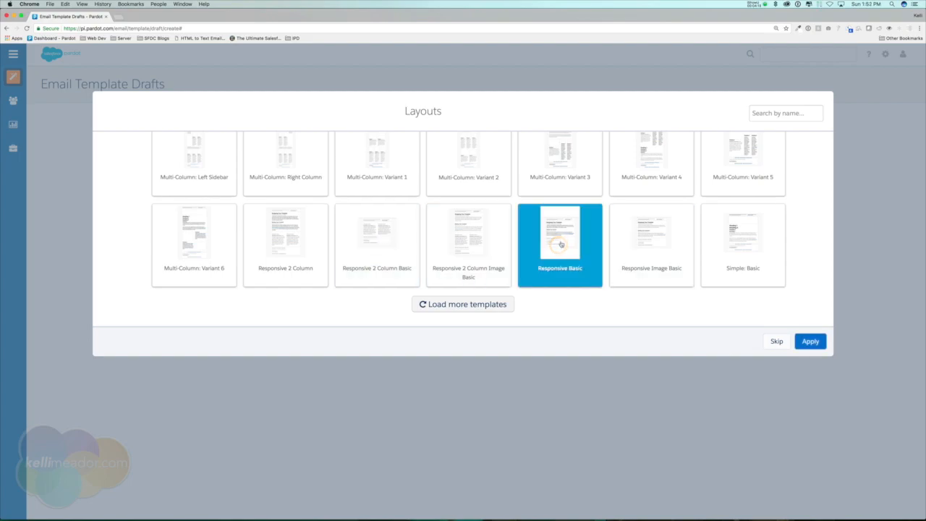
pyautogui.click(814, 343)
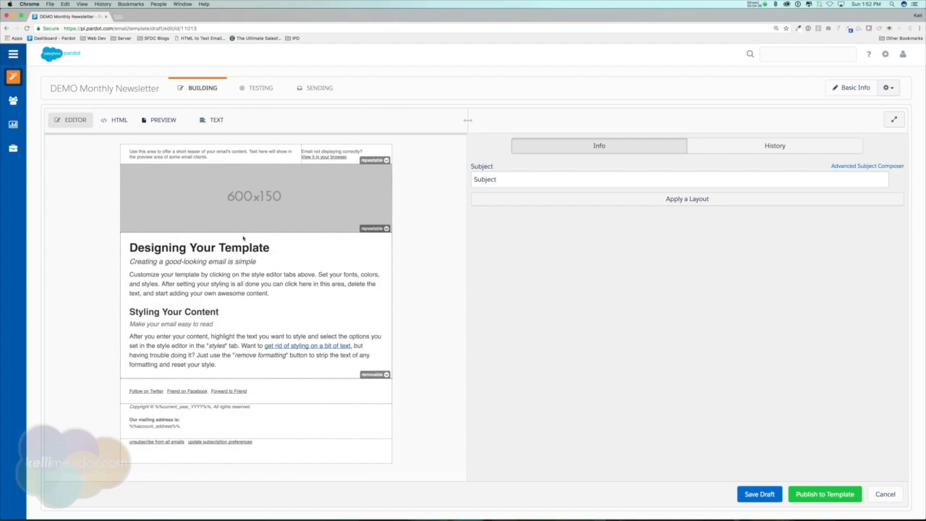
# Step: Replace the layout with Responsive 2 Column Basic, confirming the layout change
pyautogui.click(677, 200)
pyautogui.scroll(-5, 476, 244)
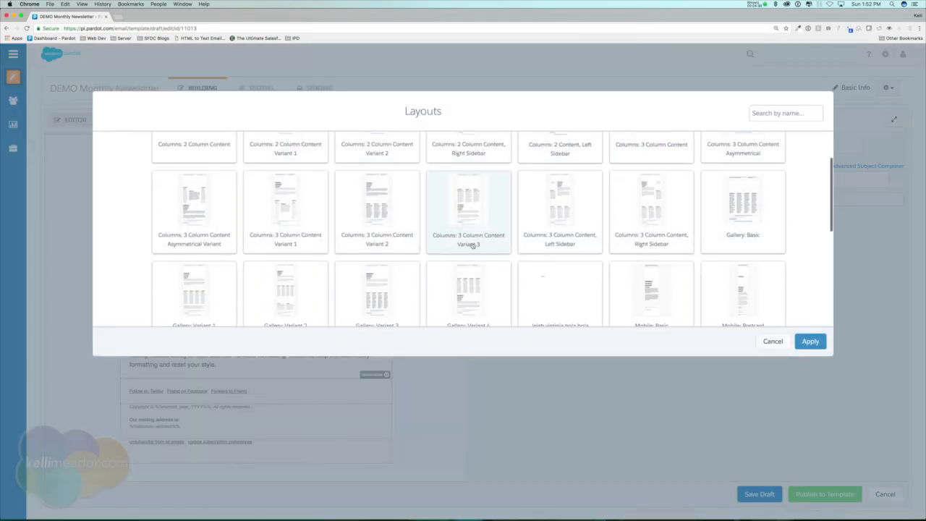
pyautogui.scroll(-3, 476, 245)
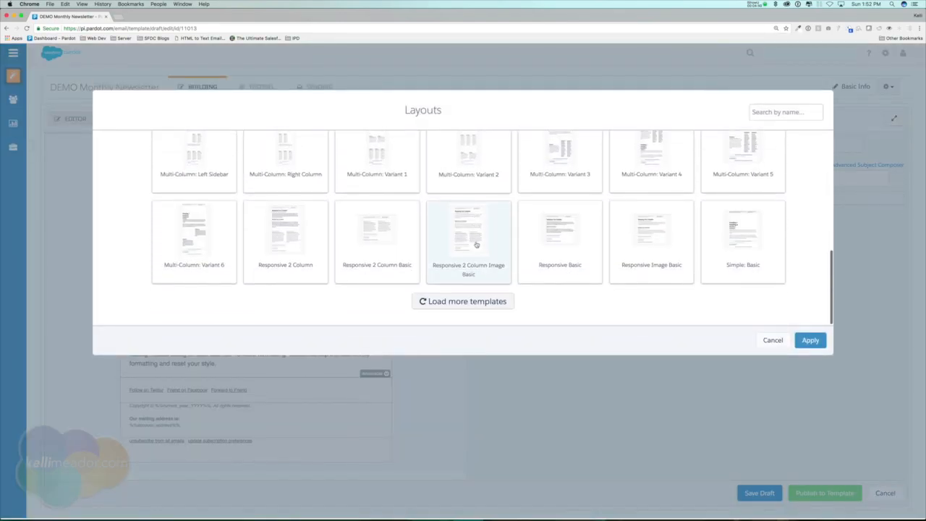
pyautogui.click(389, 233)
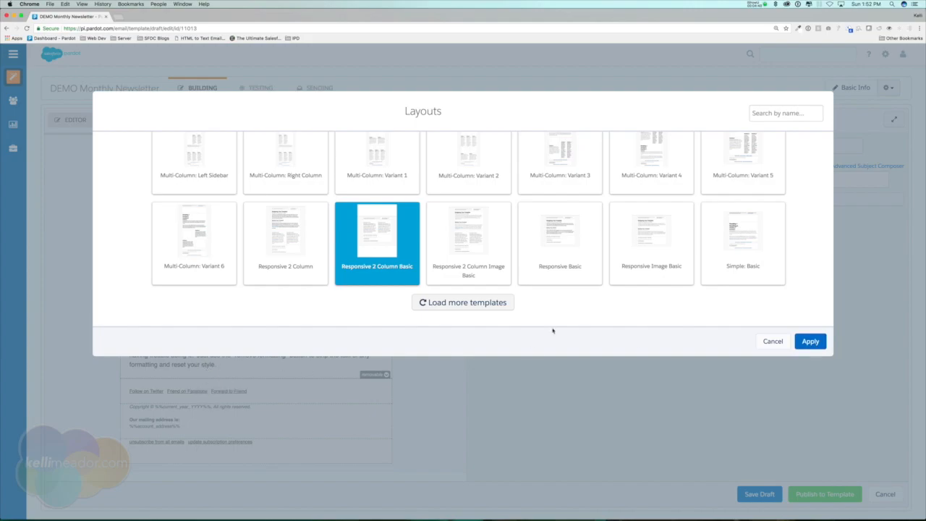
pyautogui.click(810, 342)
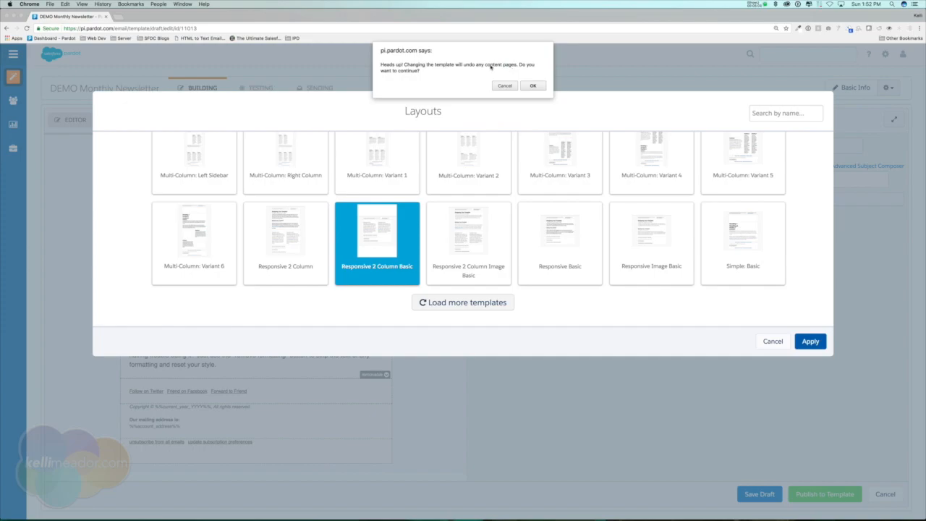
pyautogui.click(533, 86)
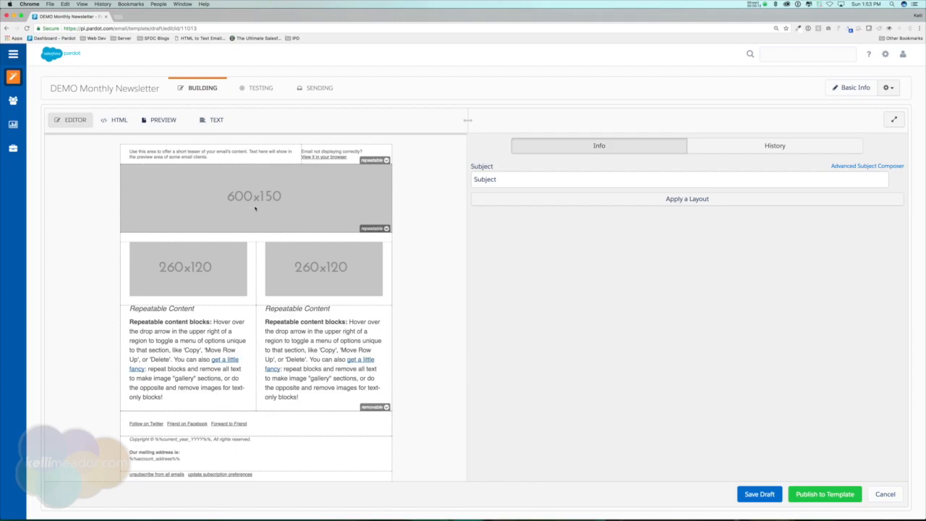
# Step: Set the header image width to 450 px in Image Properties
pyautogui.click(256, 202)
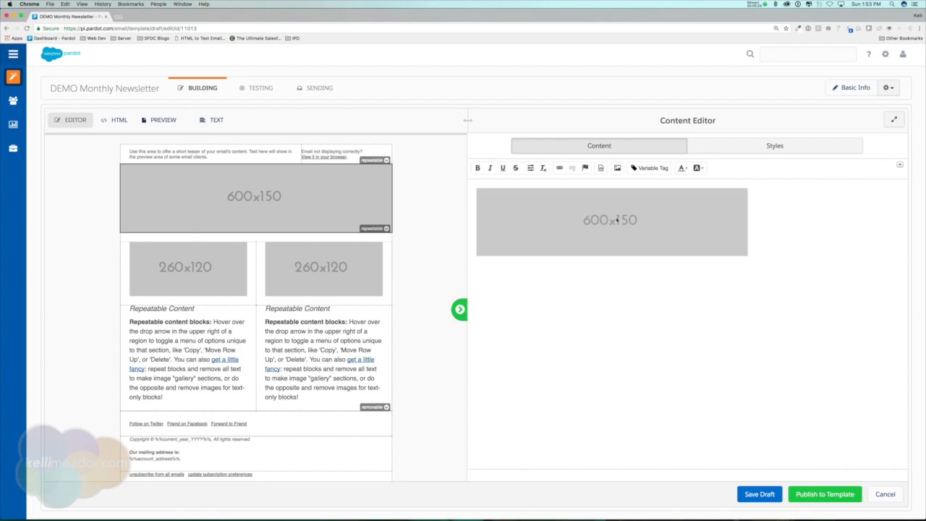
pyautogui.click(639, 224)
pyautogui.doubleClick(683, 230)
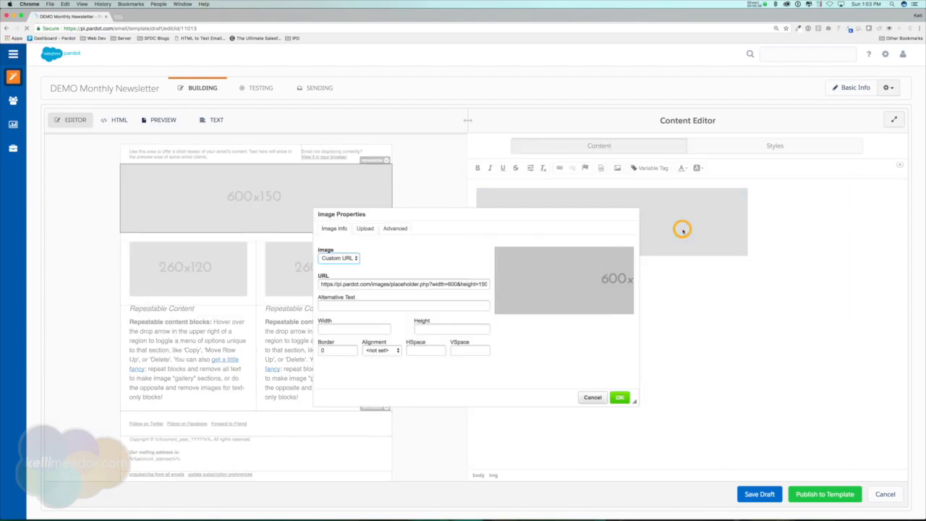
pyautogui.click(350, 330)
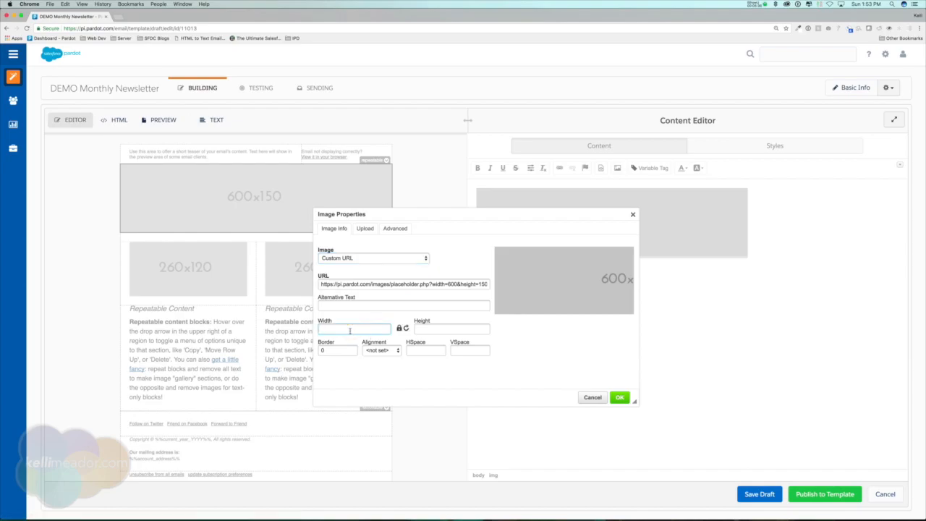
pyautogui.write('450')
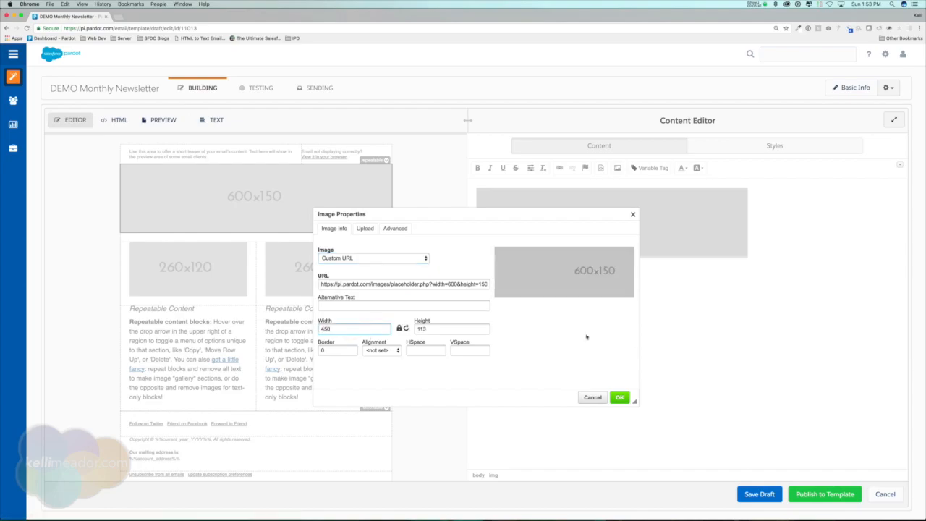
pyautogui.click(620, 397)
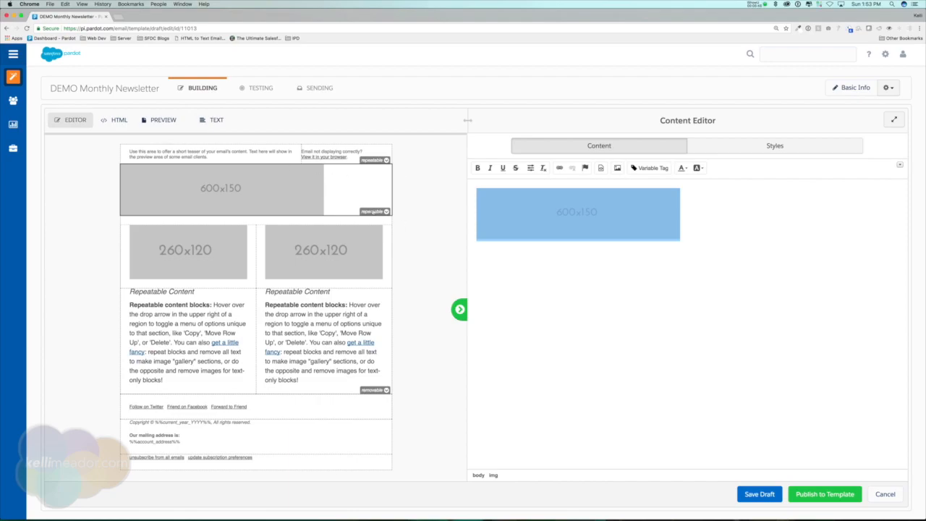
# Step: Change the header image width back to 600 px
pyautogui.doubleClick(601, 224)
pyautogui.moveTo(347, 329); pyautogui.dragTo(308, 326)
pyautogui.write('600')
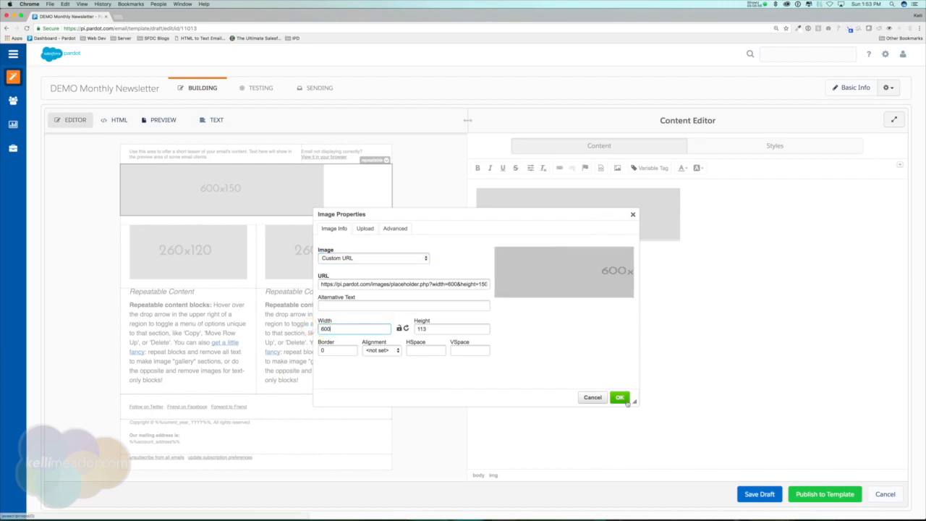
pyautogui.click(625, 401)
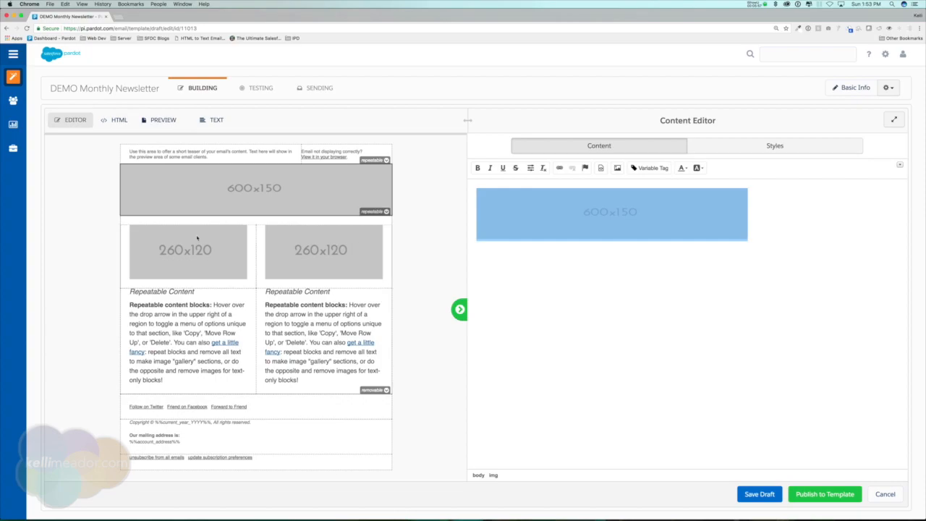
# Step: Duplicate the header image row, move the copy up, then remove the extra header row
pyautogui.click(599, 224)
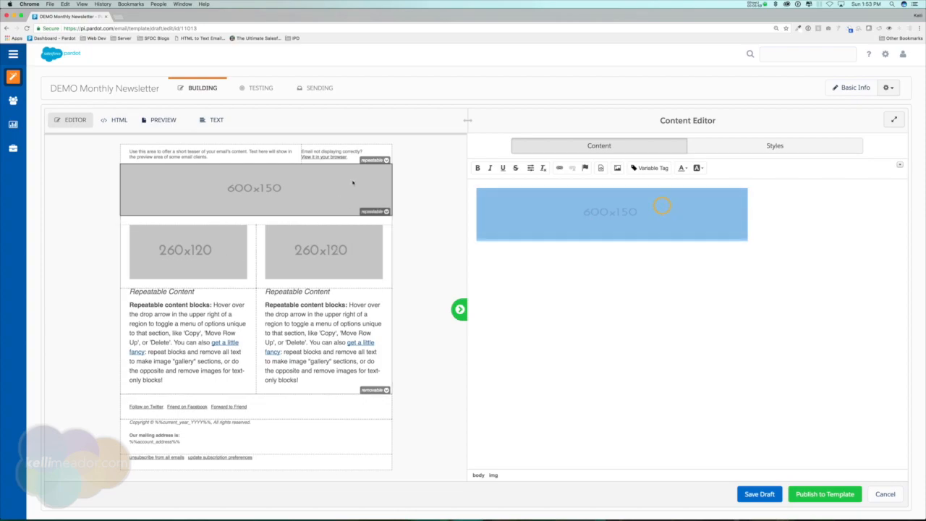
pyautogui.moveTo(376, 164)
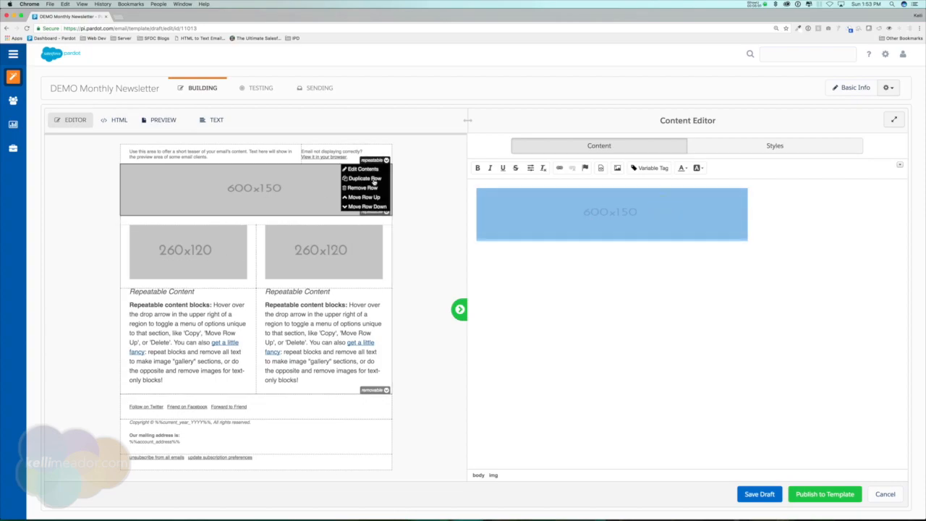
pyautogui.moveTo(377, 214)
pyautogui.click(362, 178)
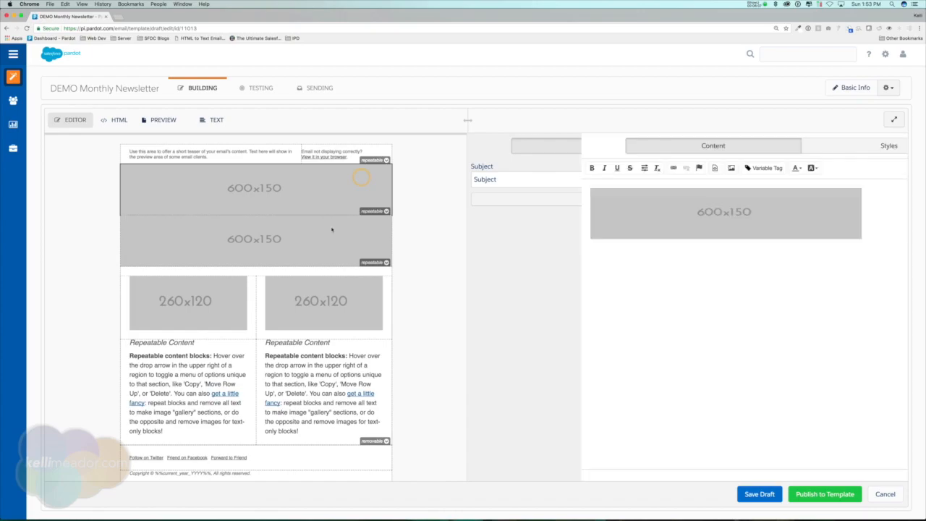
pyautogui.click(302, 238)
pyautogui.moveTo(383, 212)
pyautogui.click(349, 250)
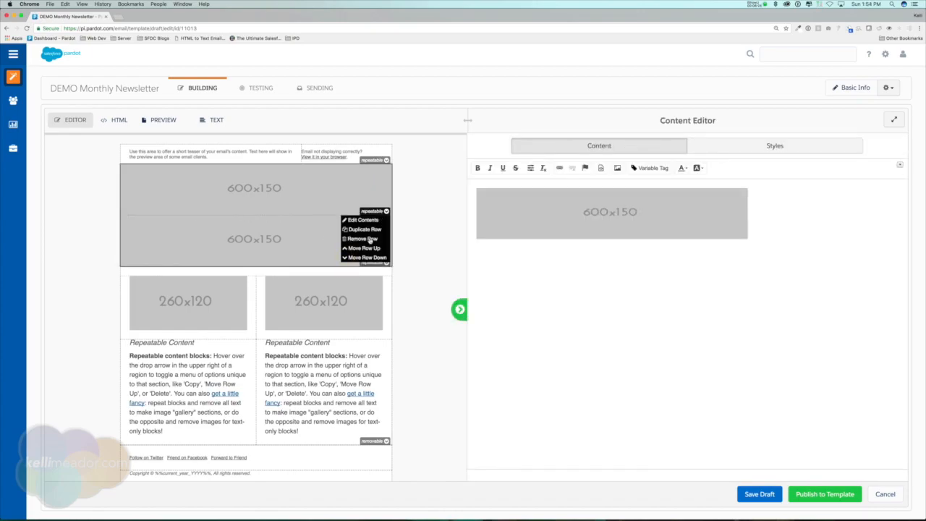
pyautogui.click(371, 240)
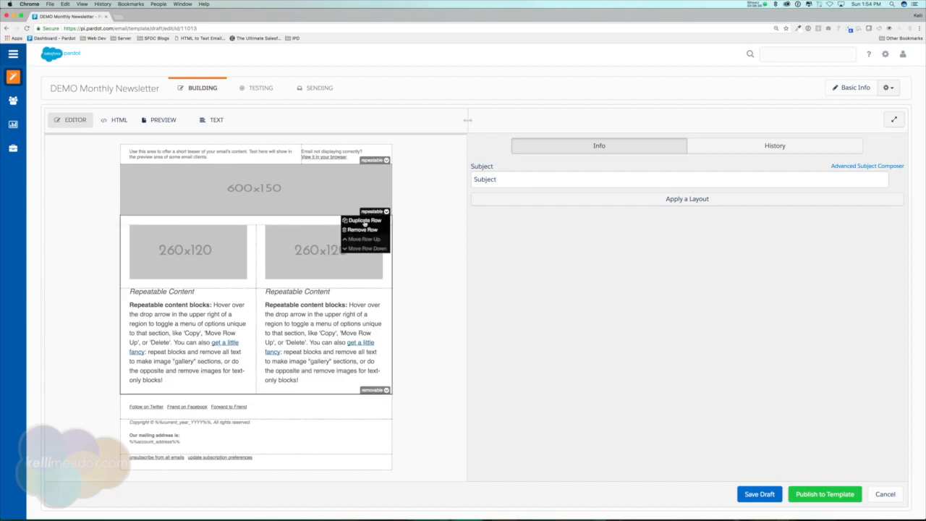
# Step: Duplicate the two-column content row
pyautogui.click(365, 222)
pyautogui.scroll(-5, 243, 366)
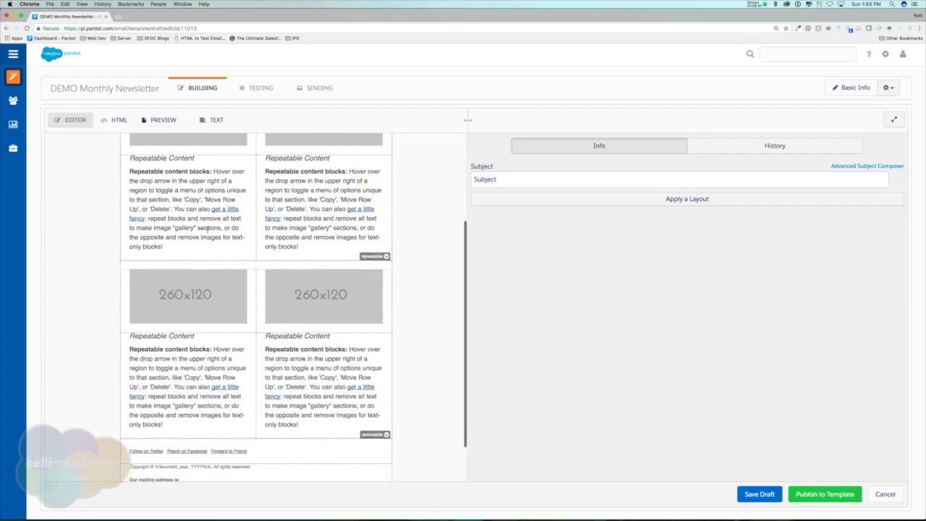
pyautogui.scroll(5, 325, 365)
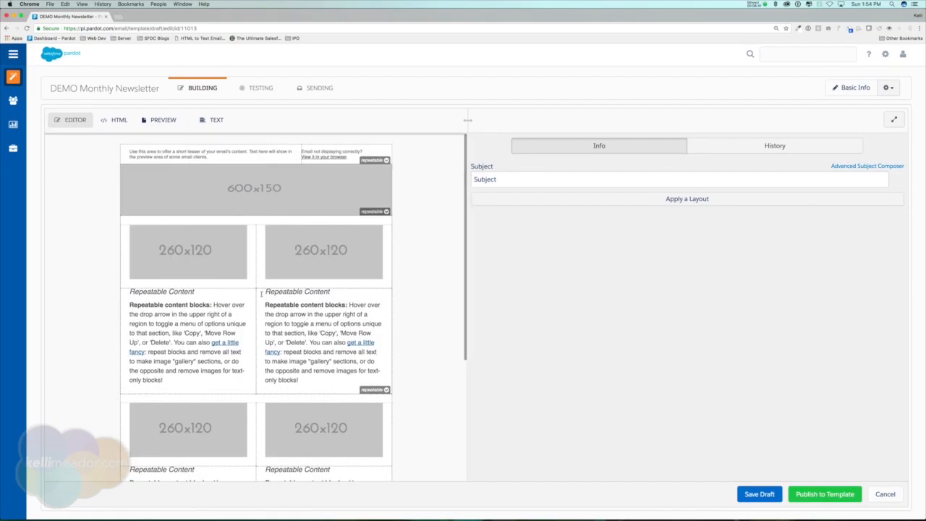
# Step: Bold the 'Repeatable Content' heading in the left column's text block
pyautogui.click(159, 306)
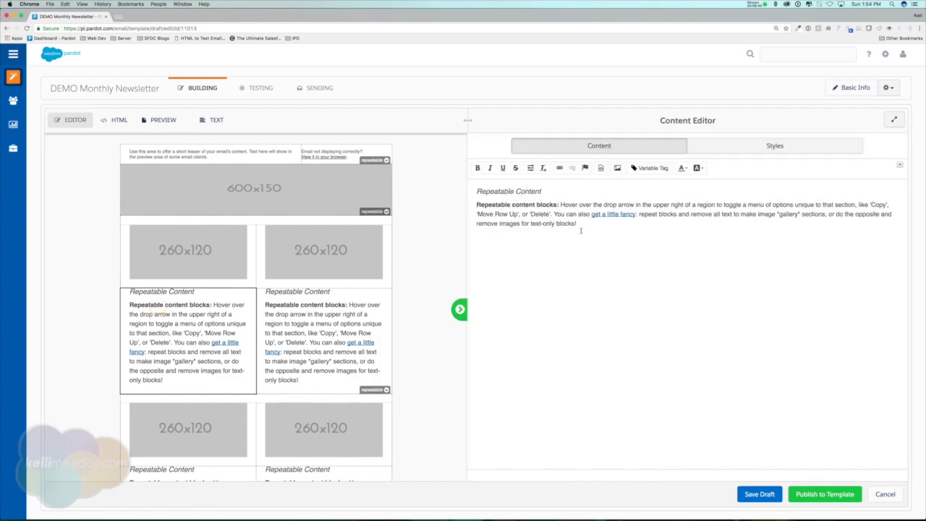
pyautogui.click(898, 166)
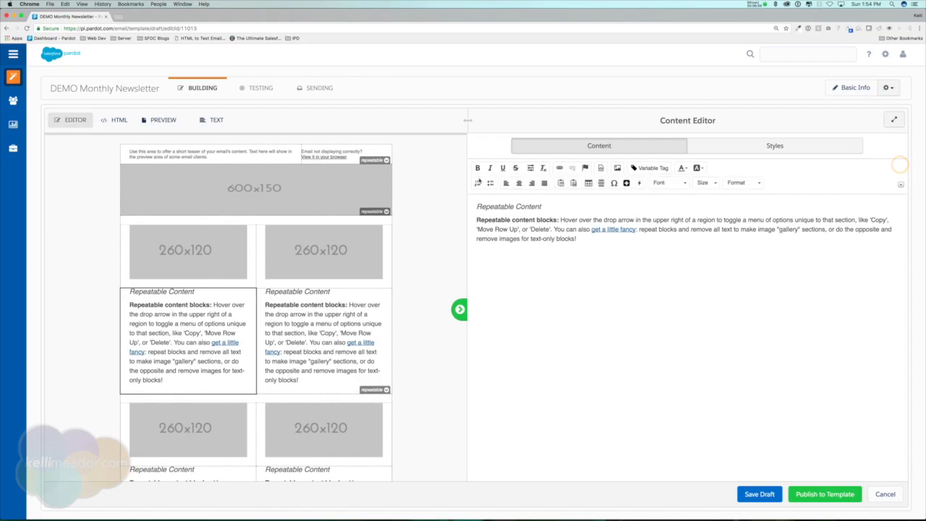
pyautogui.moveTo(475, 207); pyautogui.dragTo(548, 209)
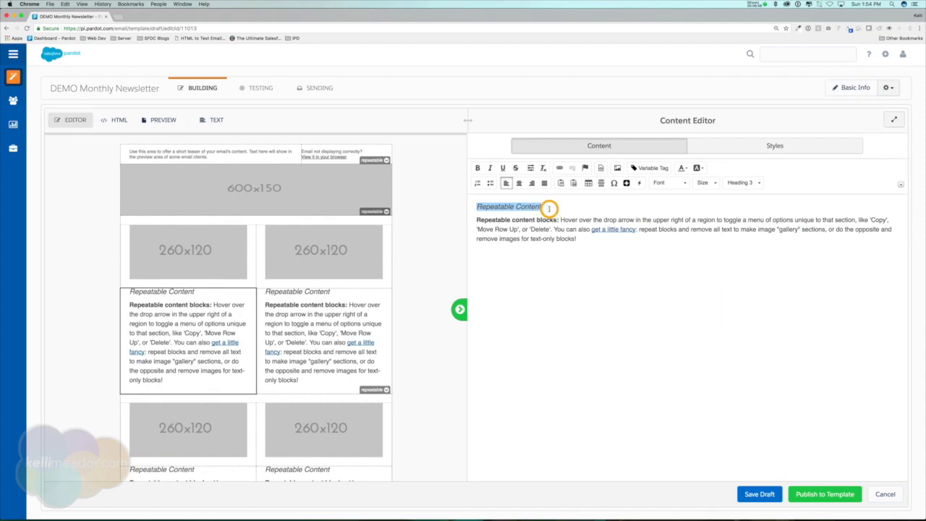
pyautogui.click(476, 168)
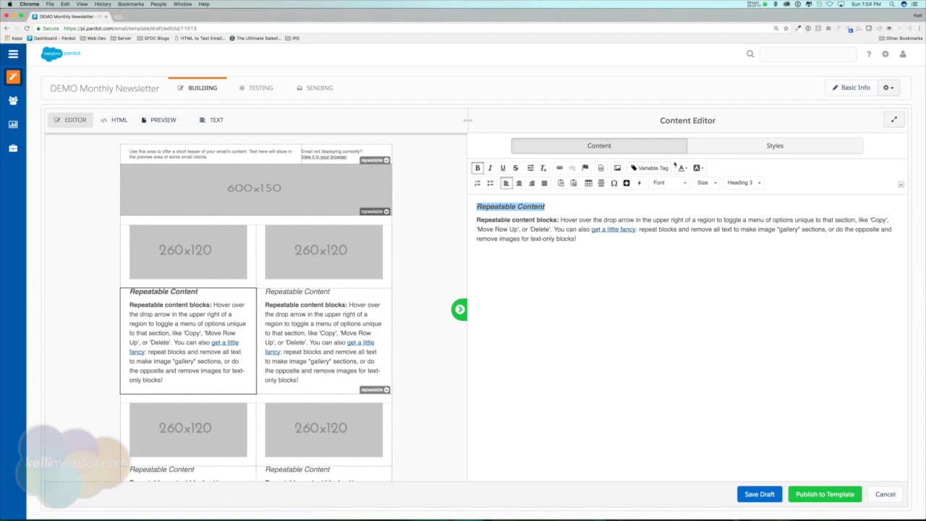
# Step: Replace the selected heading with the First Name variable tag %%first_name%%
pyautogui.click(650, 167)
pyautogui.scroll(-2, 477, 293)
pyautogui.scroll(-10, 477, 293)
pyautogui.scroll(-3, 477, 293)
pyautogui.scroll(4, 476, 316)
pyautogui.scroll(2, 475, 316)
pyautogui.scroll(-4, 474, 315)
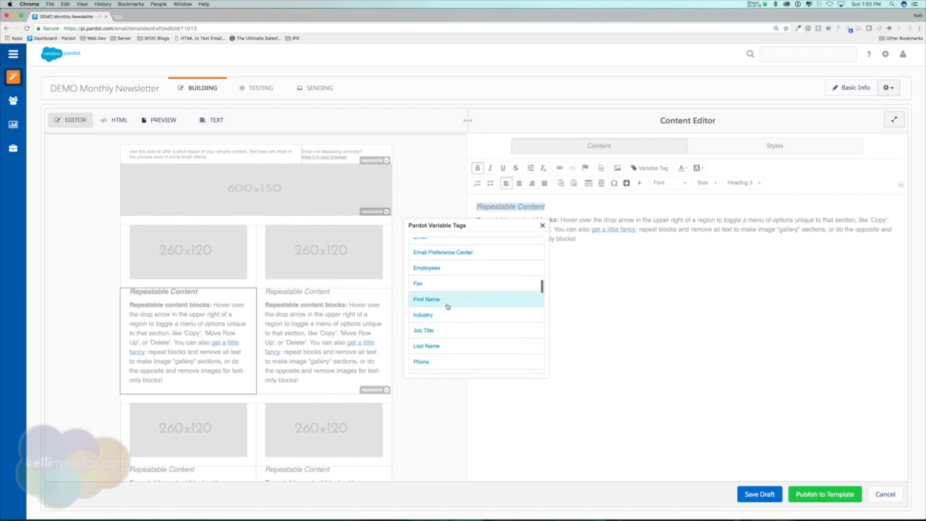
pyautogui.click(446, 306)
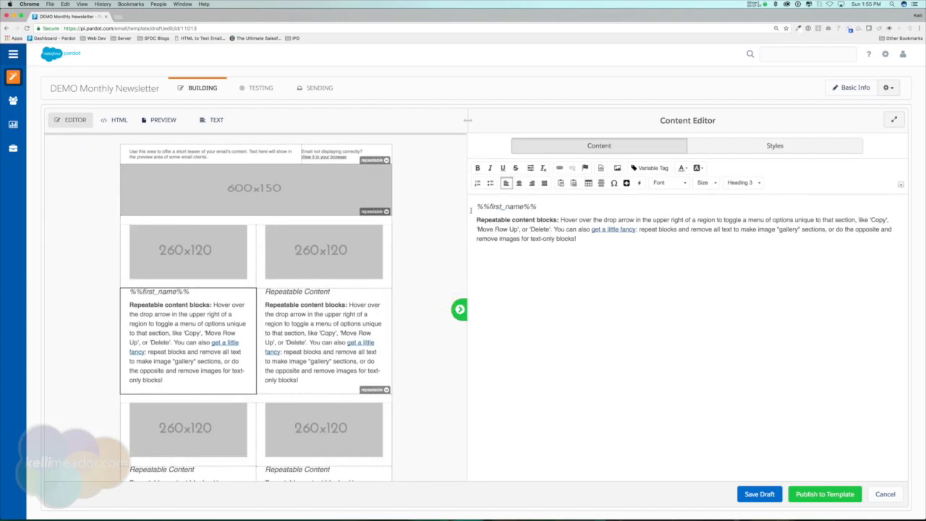
# Step: Change the lead-in text to 'Check out this tutorial:' and add a comma after %%first_name%%
pyautogui.moveTo(557, 219); pyautogui.dragTo(470, 219)
pyautogui.write('Check out ')
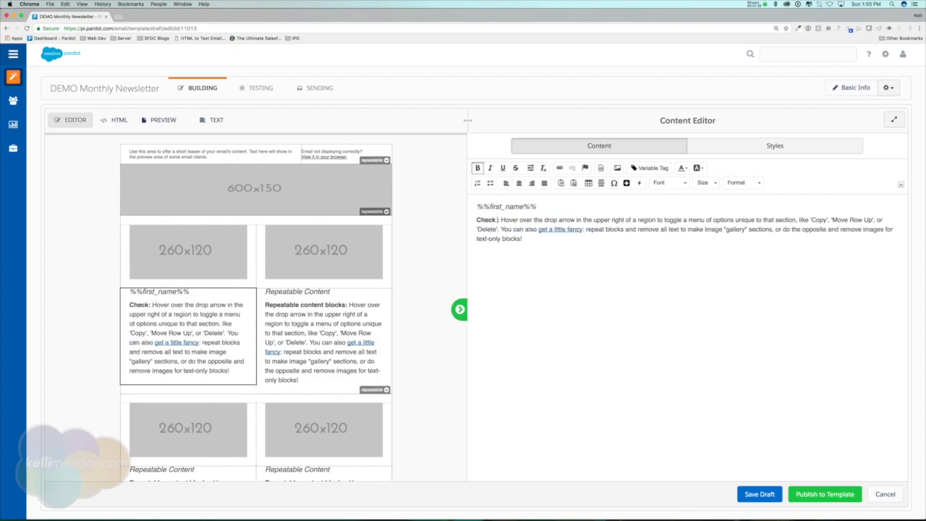
pyautogui.write('this')
pyautogui.write('torial')
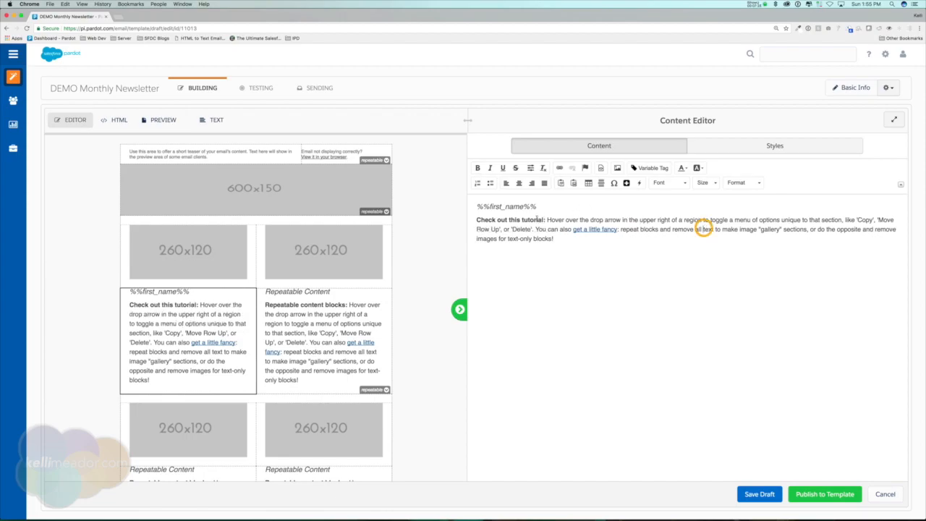
pyautogui.click(536, 206)
pyautogui.write(',')
pyautogui.moveTo(477, 206); pyautogui.dragTo(538, 206)
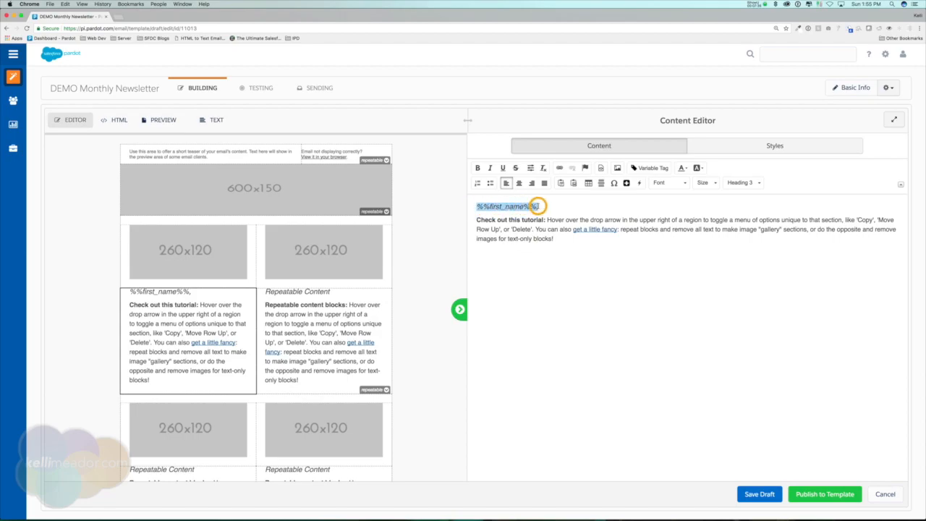
# Step: Place the cursor in the 'Check out this tutorial' paragraph and browse the Variable Tag list toward Company
pyautogui.click(493, 220)
pyautogui.click(647, 169)
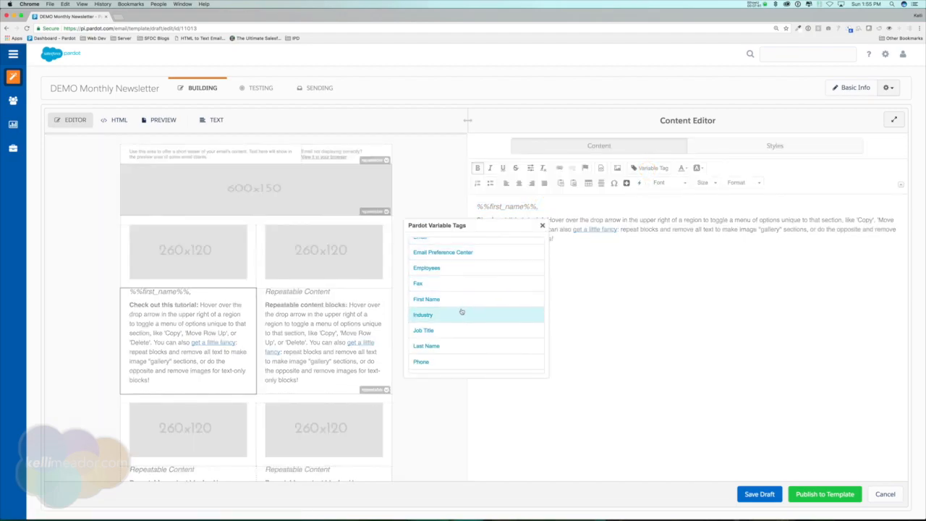
pyautogui.scroll(10, 462, 311)
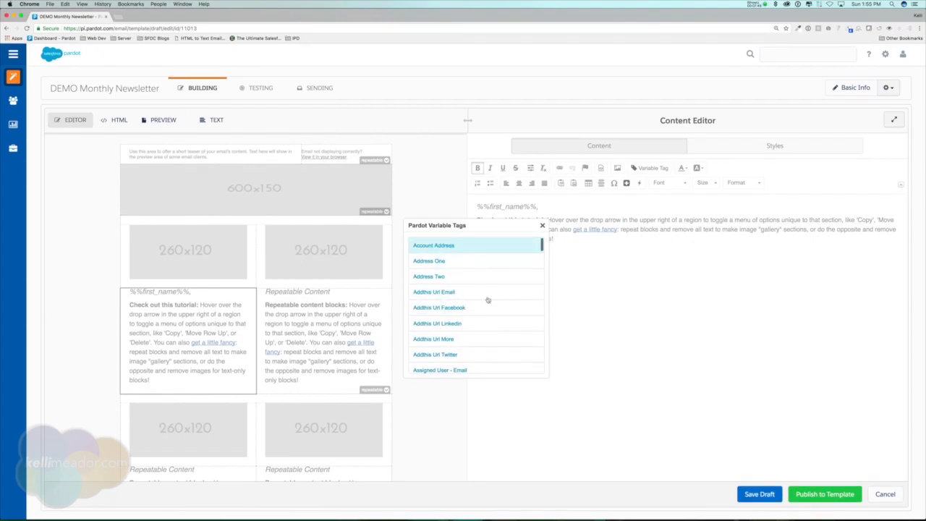
pyautogui.scroll(-5, 477, 349)
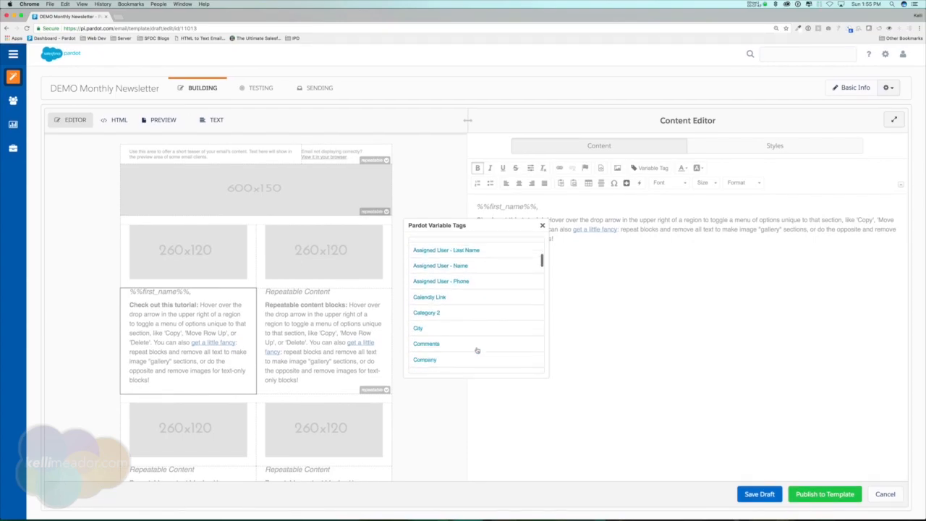
pyautogui.scroll(-2, 477, 350)
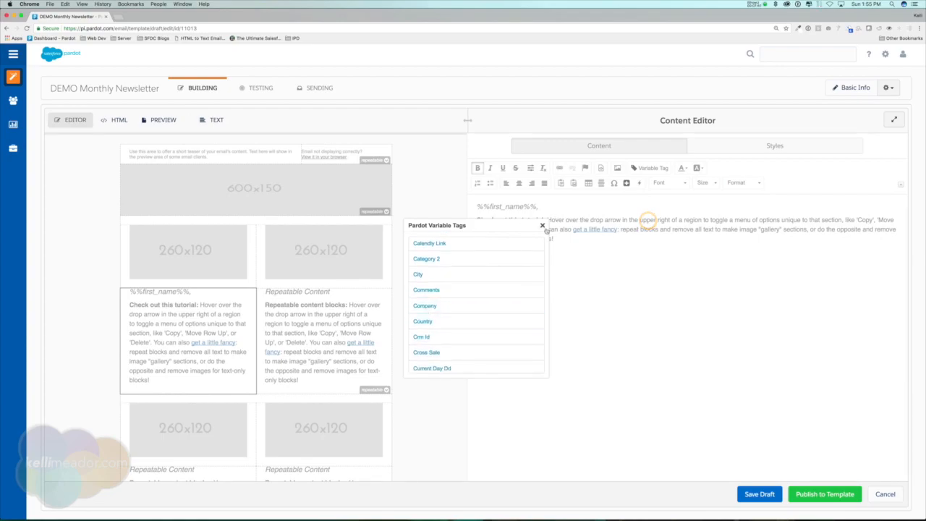
# Step: Replace the 'Hover over…' phrase with 'See how it could help out %%company%% and also share this with your friends.'
pyautogui.click(541, 225)
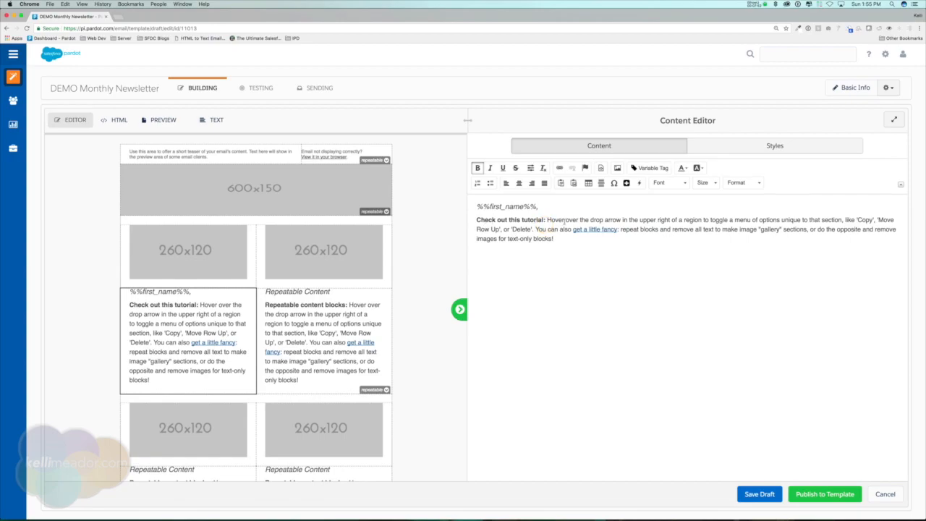
pyautogui.moveTo(547, 219); pyautogui.dragTo(669, 219)
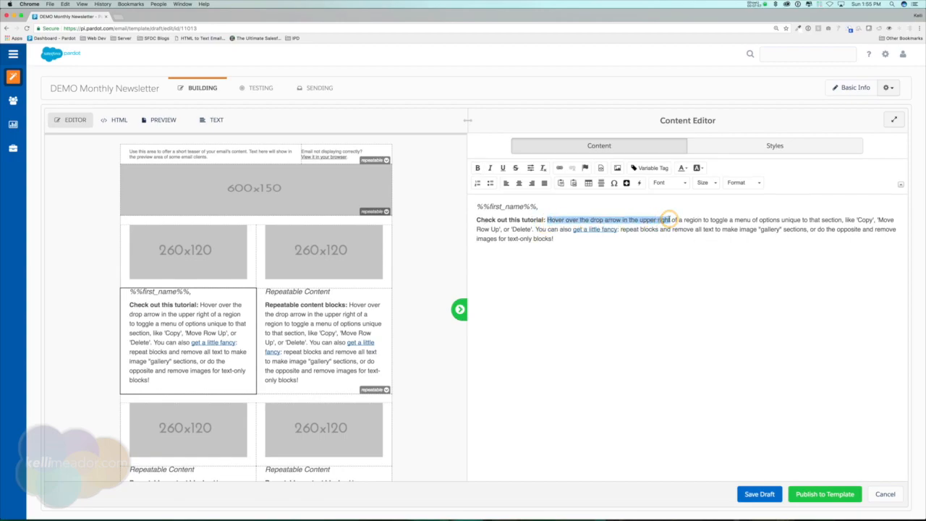
pyautogui.write('Seehow')
pyautogui.press('BackSpace')
pyautogui.press('BackSpace')
pyautogui.press('BackSpace')
pyautogui.press('BackSpace')
pyautogui.write('how it could ')
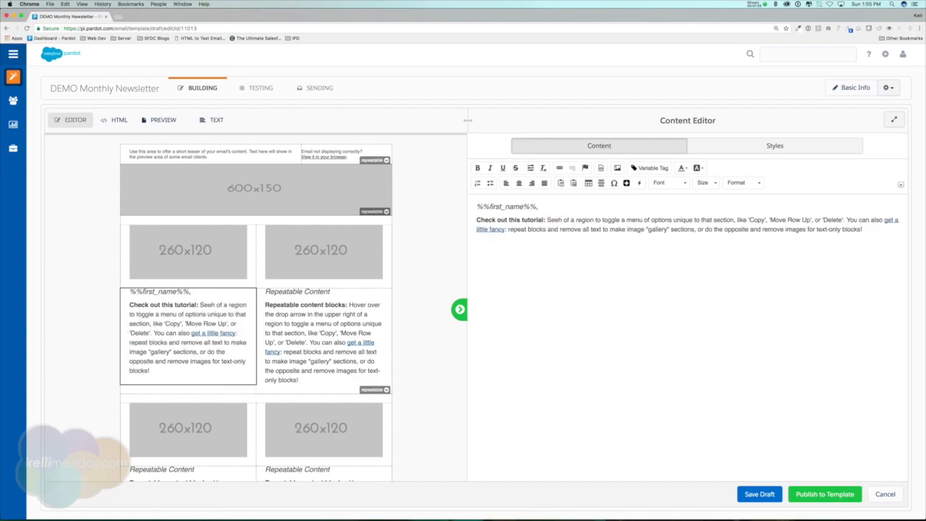
pyautogui.write('help out')
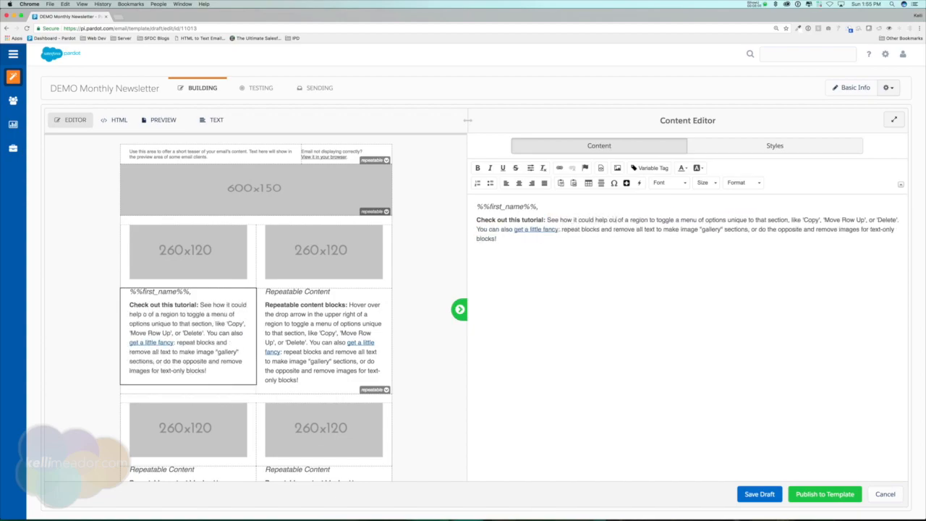
pyautogui.click(655, 169)
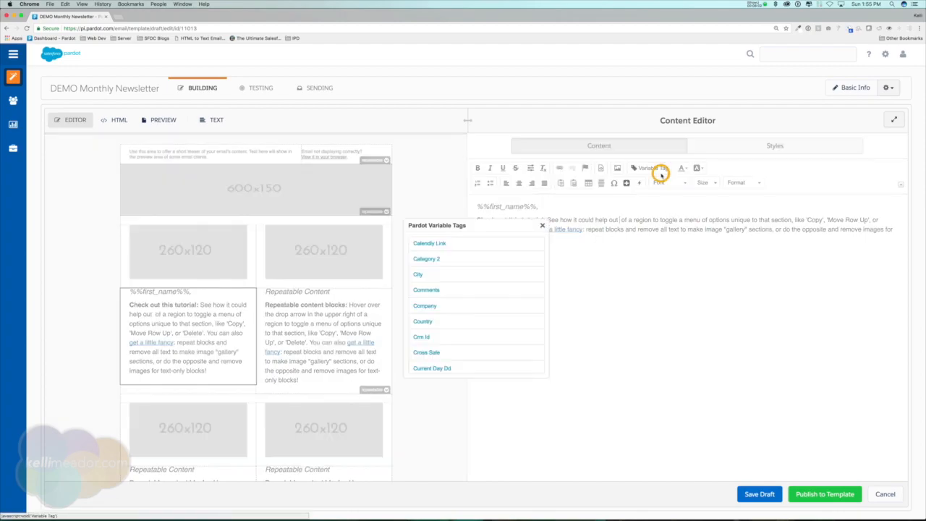
pyautogui.click(437, 305)
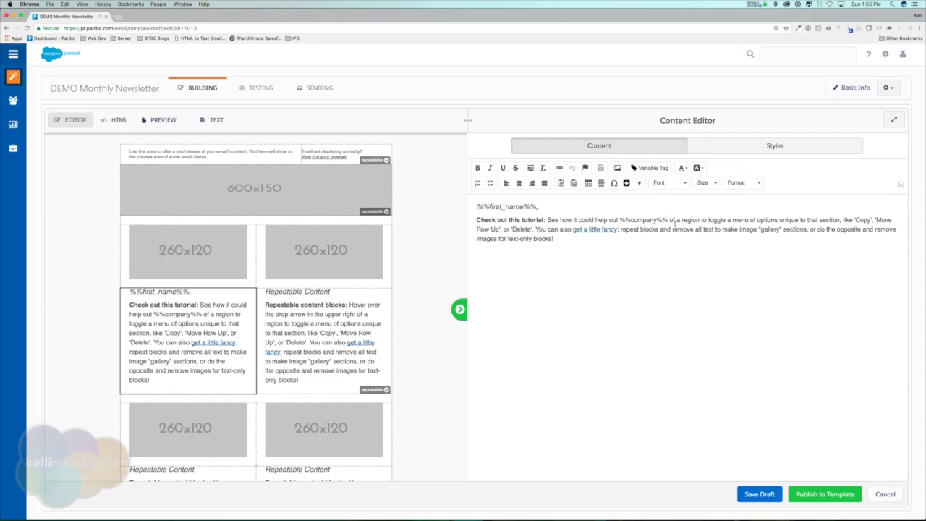
pyautogui.write('and also share t')
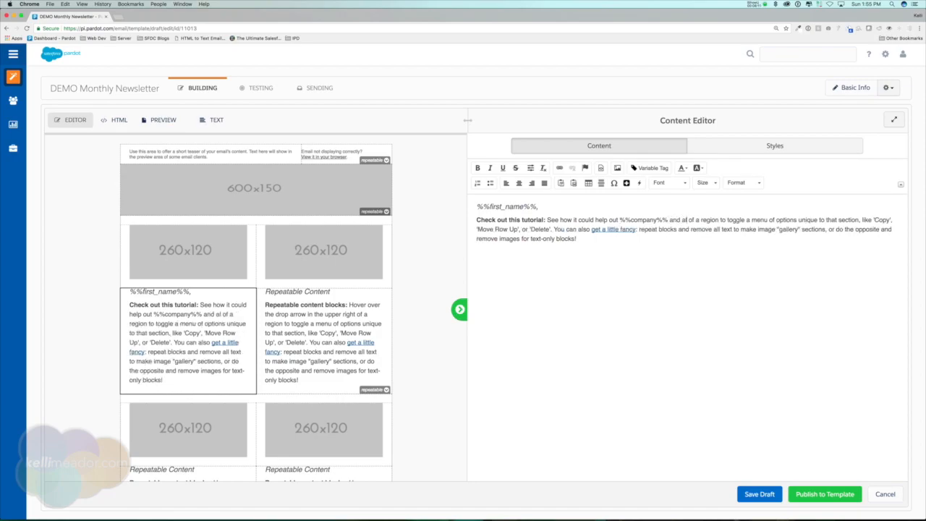
pyautogui.write('his with your')
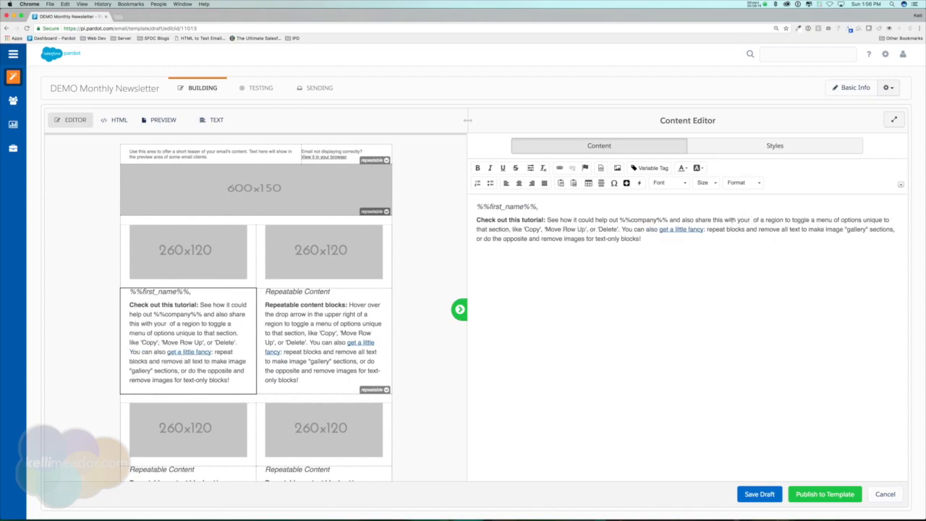
pyautogui.write(' friends.')
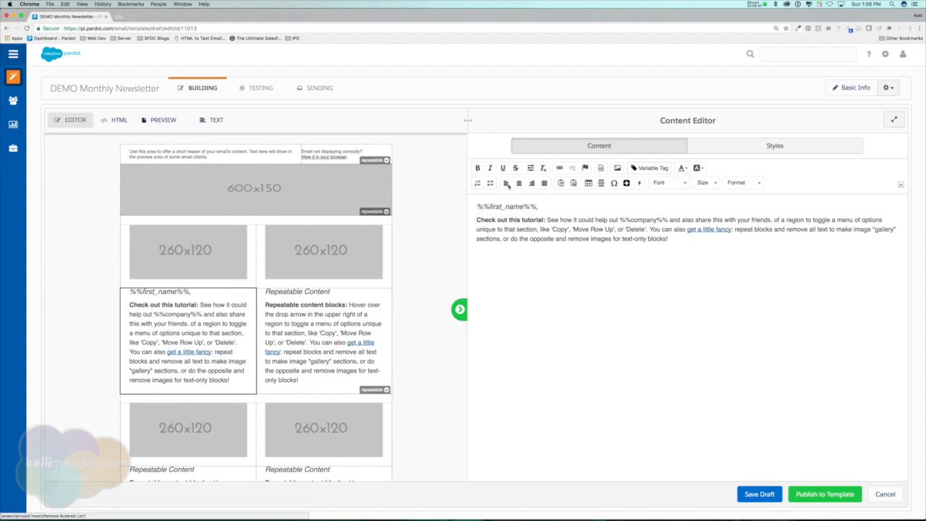
# Step: Add an empty bullet item below the paragraph, briefly trying a numbered list first
pyautogui.click(676, 241)
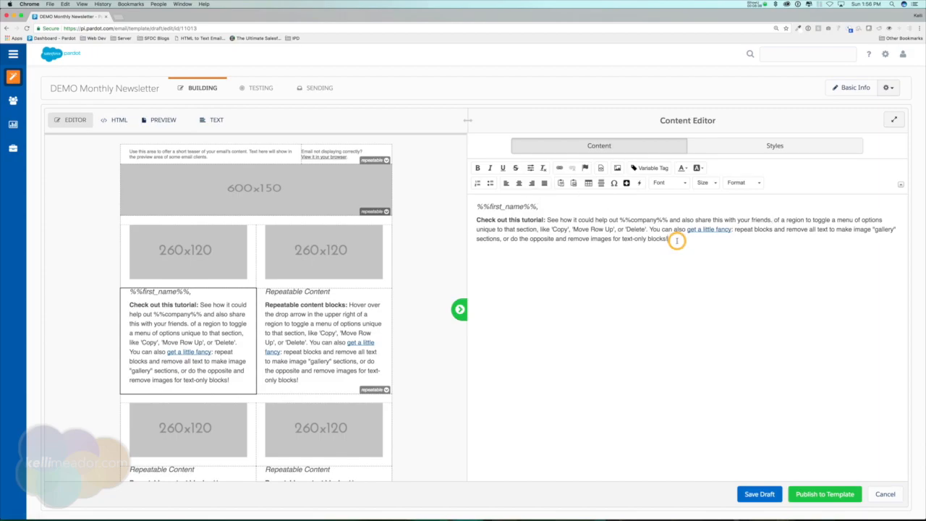
pyautogui.press('Return')
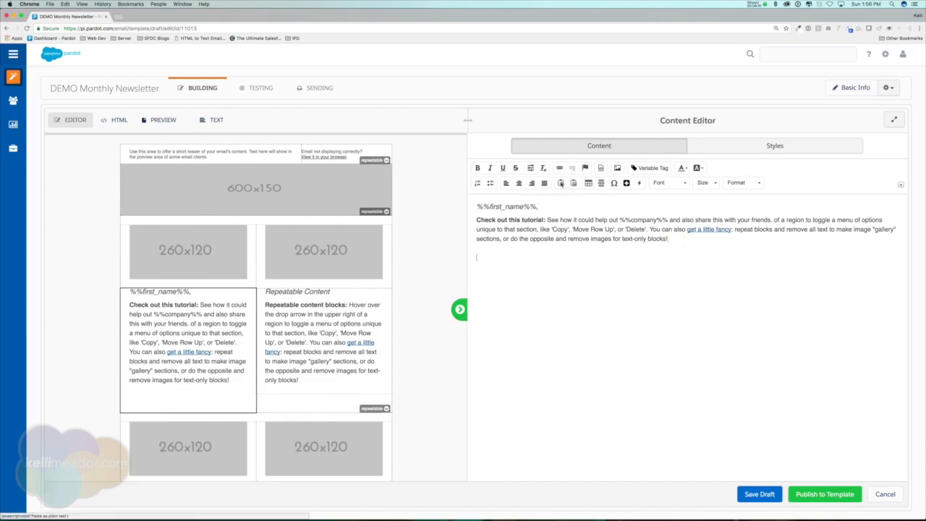
pyautogui.click(490, 184)
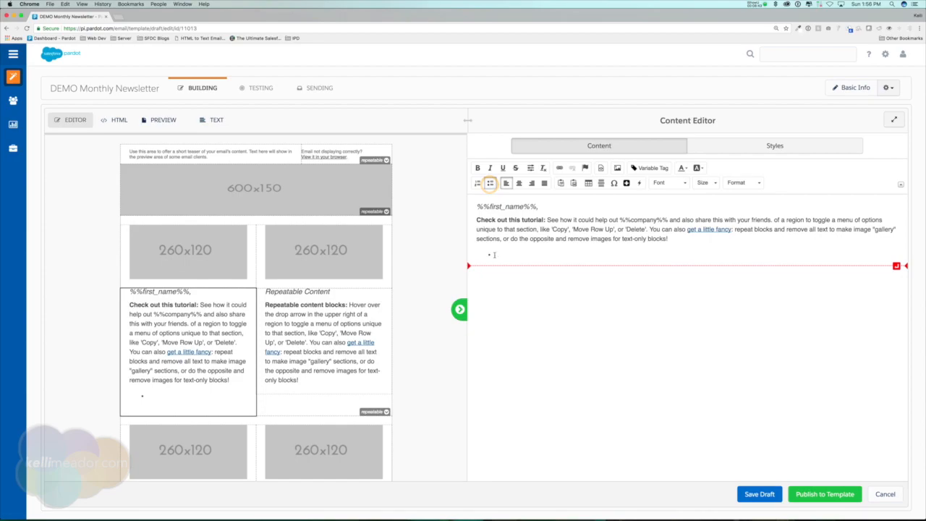
pyautogui.click(478, 183)
pyautogui.click(489, 184)
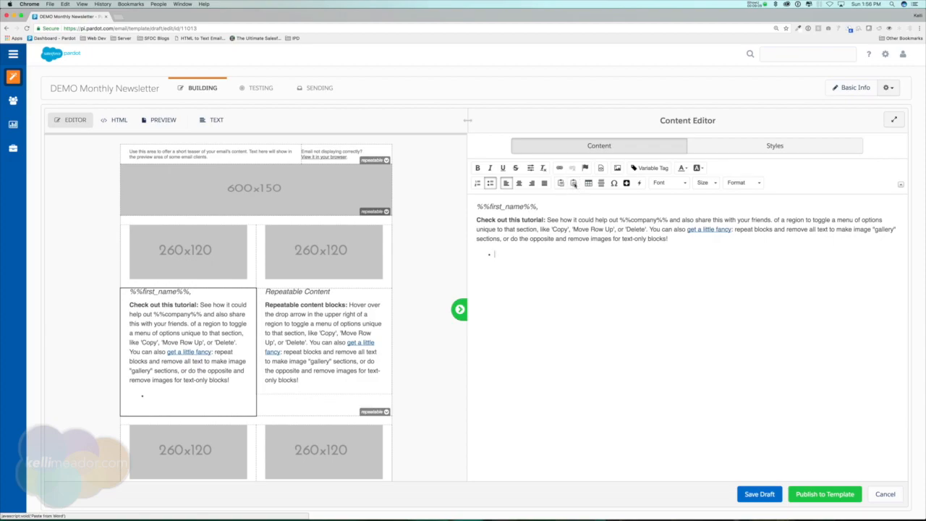
# Step: Open the Paste from Word box and close it without pasting anything
pyautogui.click(574, 183)
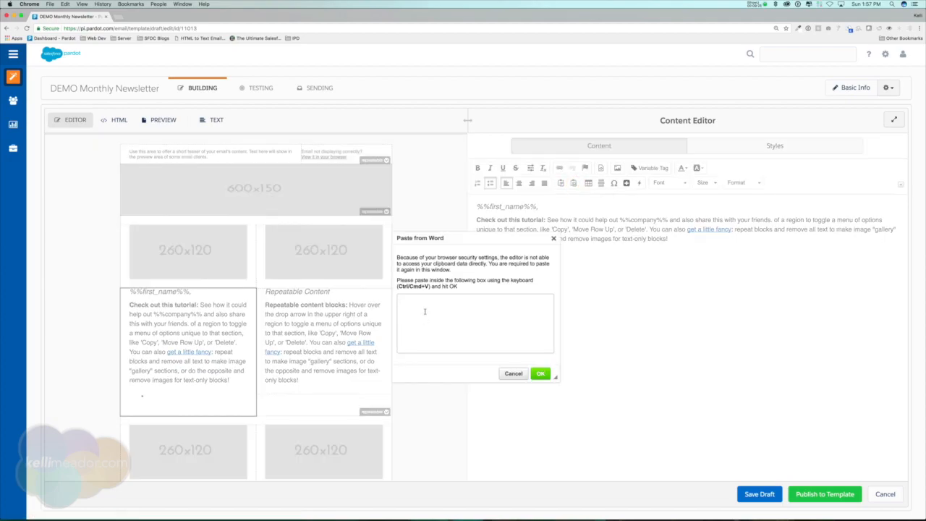
pyautogui.click(450, 338)
pyautogui.click(553, 238)
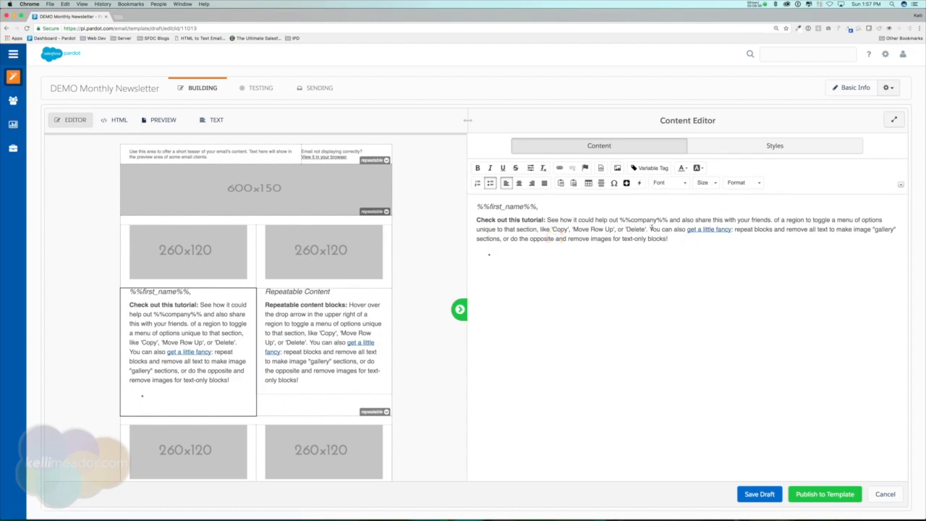
# Step: Inspect the block's HTML source, select the #606060 colour code, then return to the visual view
pyautogui.click(601, 167)
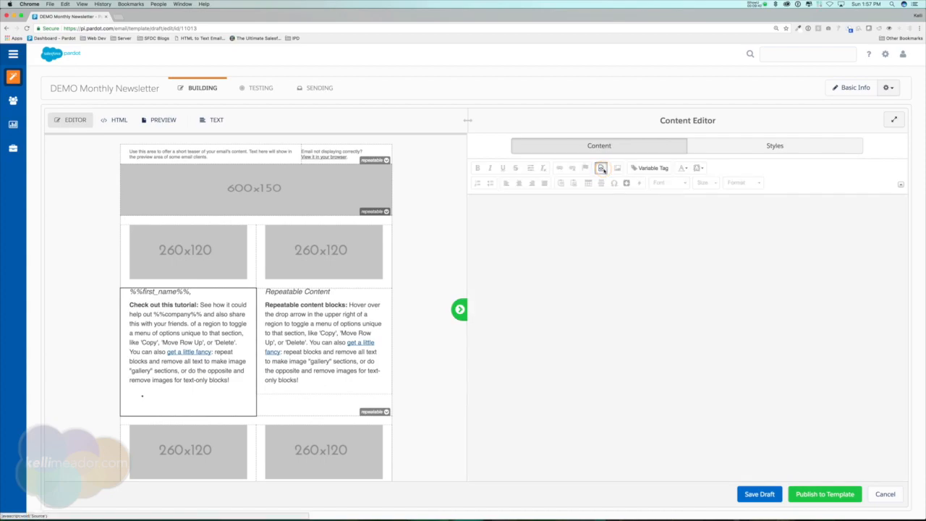
pyautogui.click(601, 167)
pyautogui.click(601, 168)
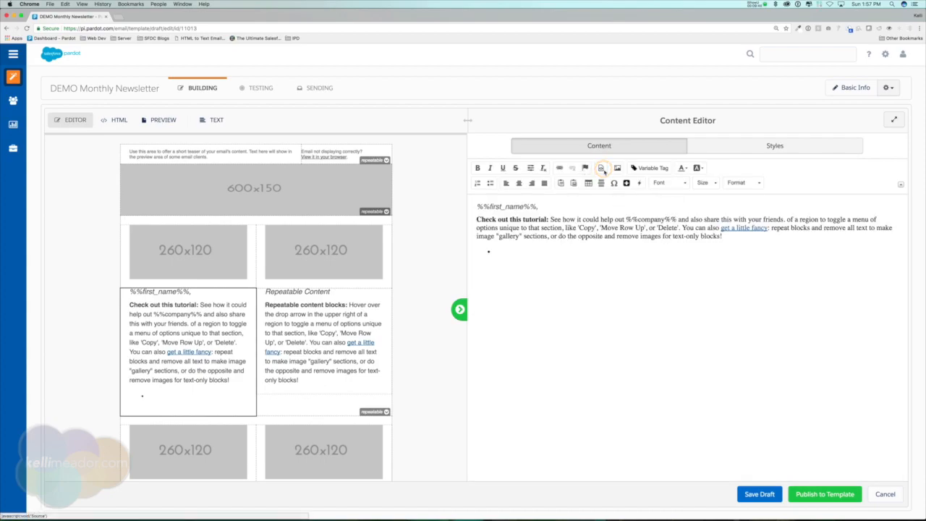
pyautogui.click(572, 295)
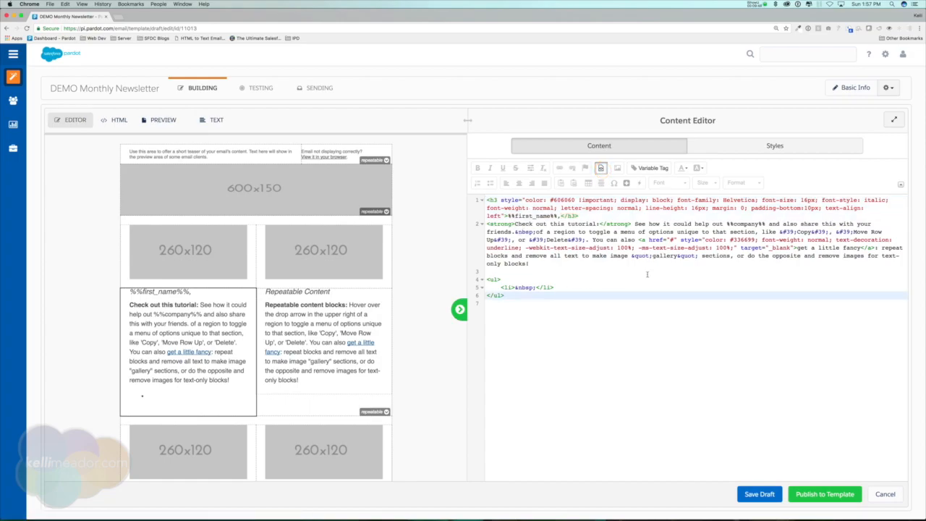
pyautogui.moveTo(550, 200); pyautogui.dragTo(575, 200)
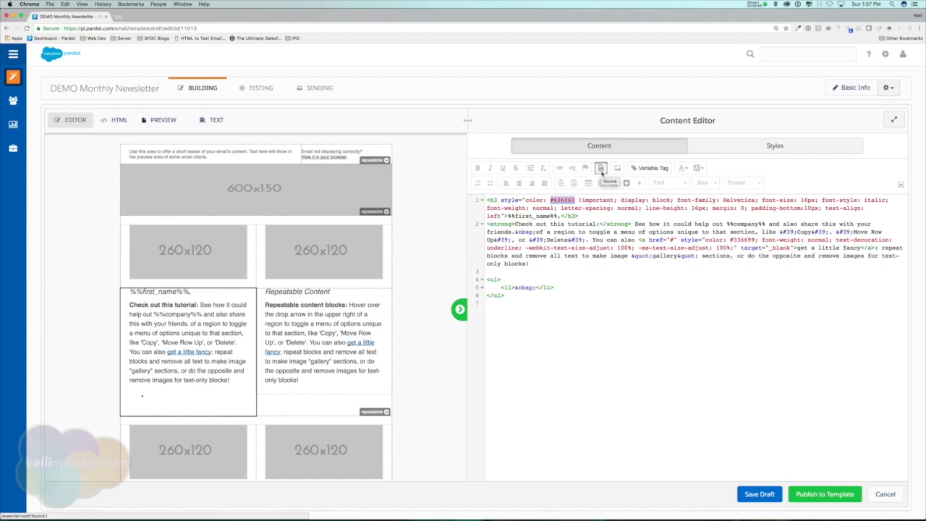
pyautogui.click(601, 170)
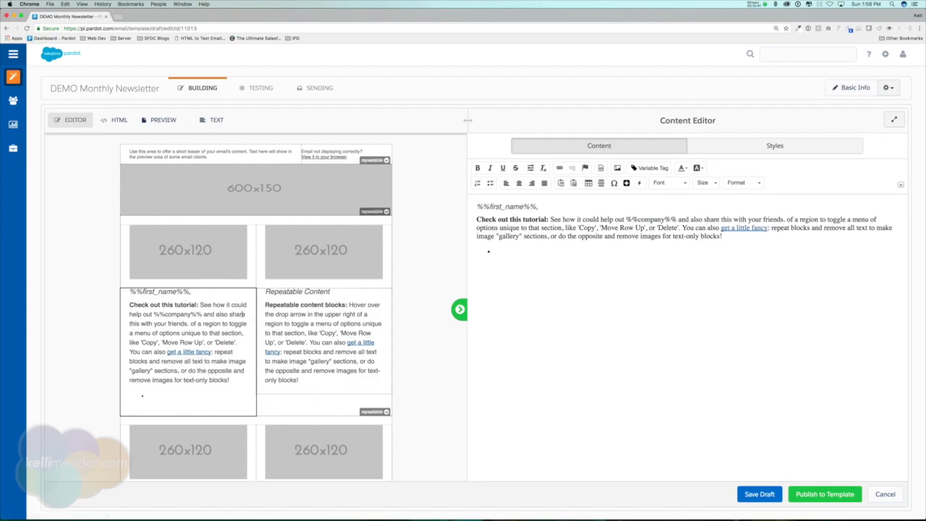
# Step: Give the text block a light pinkish-grey #ebe8e8 background in its Styles settings
pyautogui.click(775, 146)
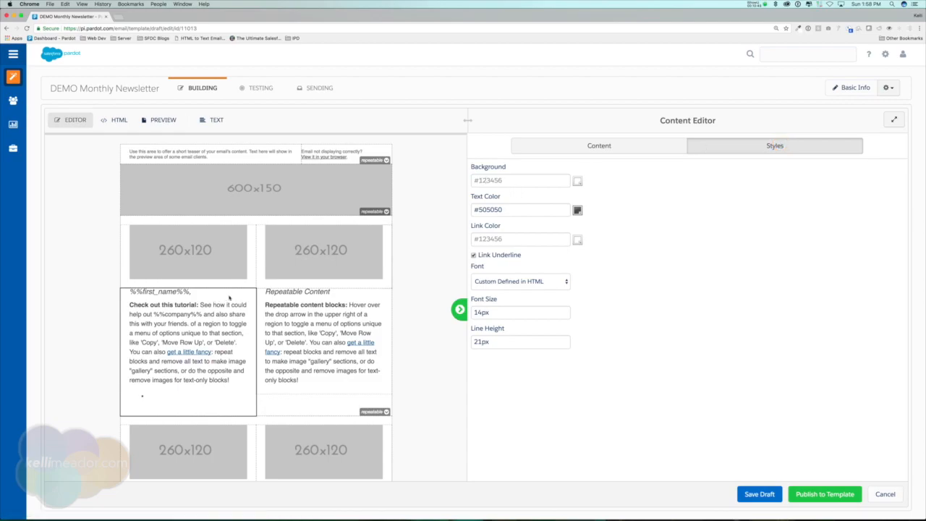
pyautogui.click(577, 180)
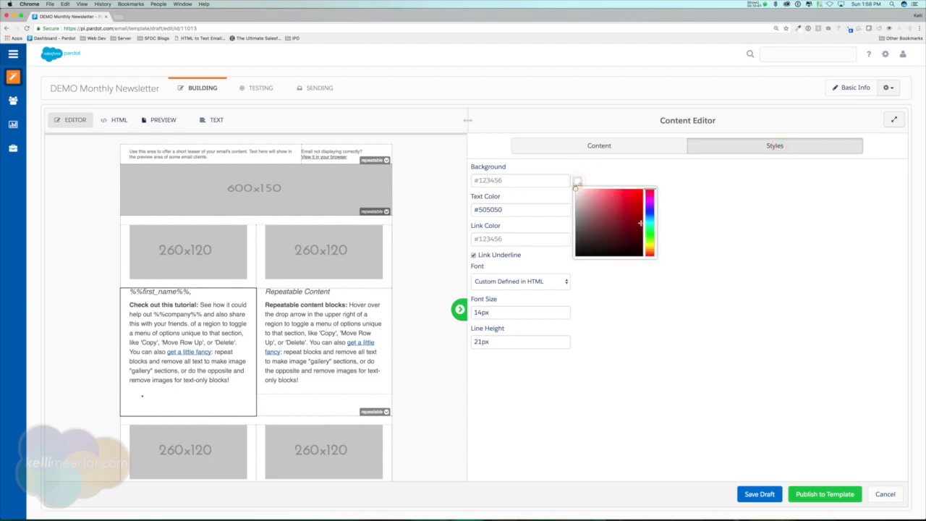
pyautogui.click(580, 204)
pyautogui.moveTo(580, 204); pyautogui.dragTo(576, 194)
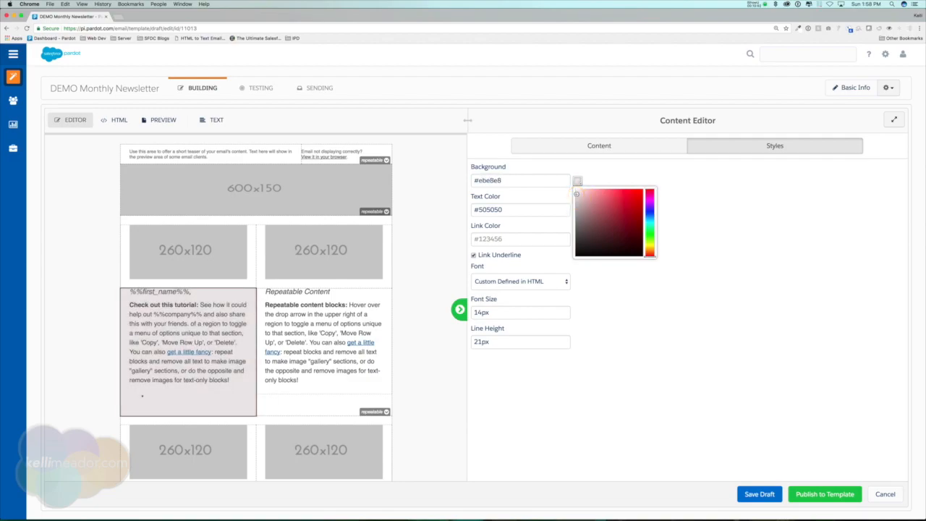
pyautogui.click(723, 244)
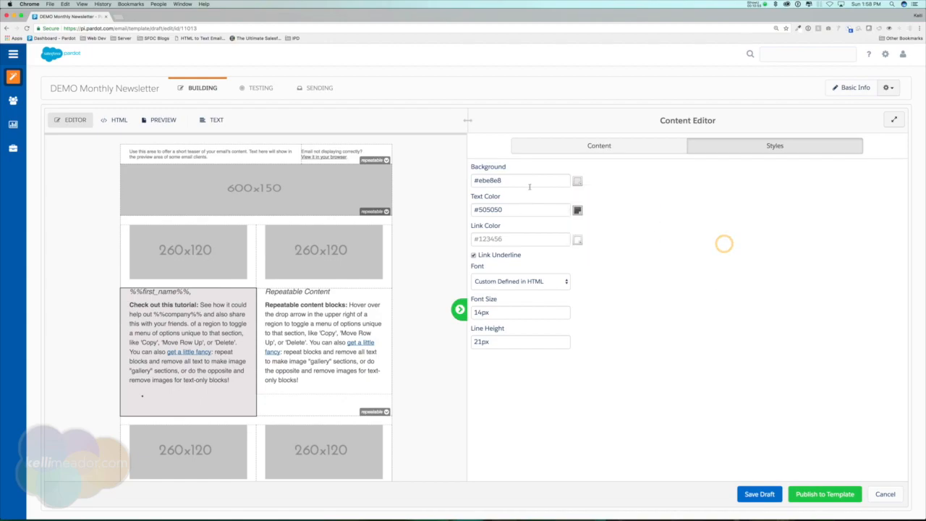
# Step: Set the block's text colour to red #d10b0b
pyautogui.click(534, 209)
pyautogui.click(577, 209)
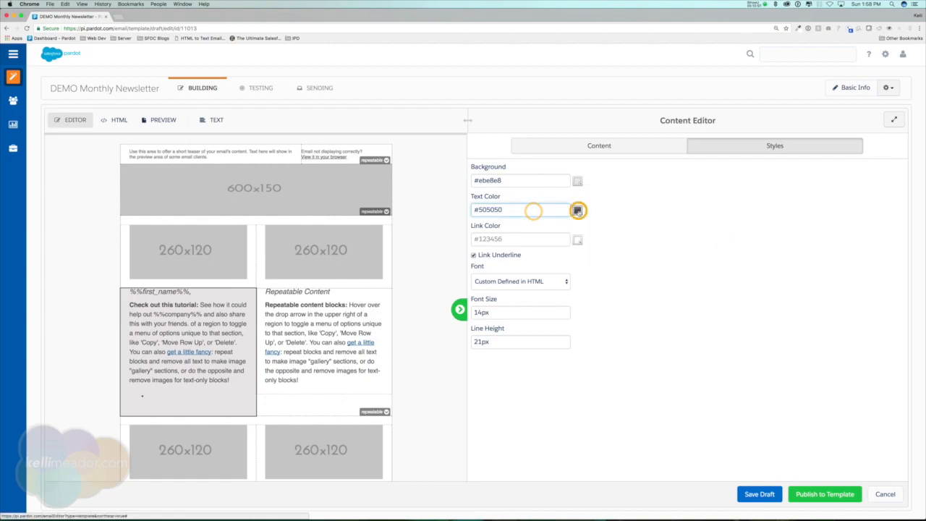
pyautogui.click(639, 229)
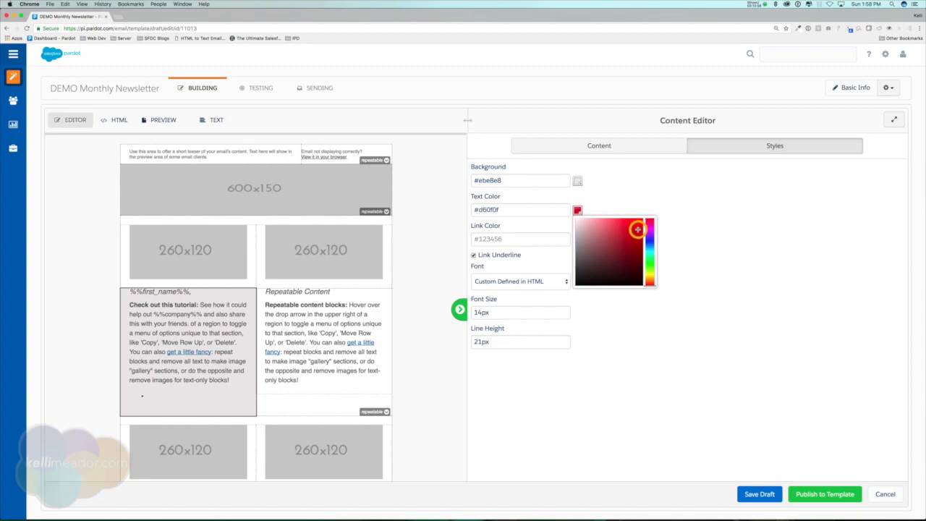
pyautogui.moveTo(639, 228); pyautogui.dragTo(639, 230)
pyautogui.click(643, 192)
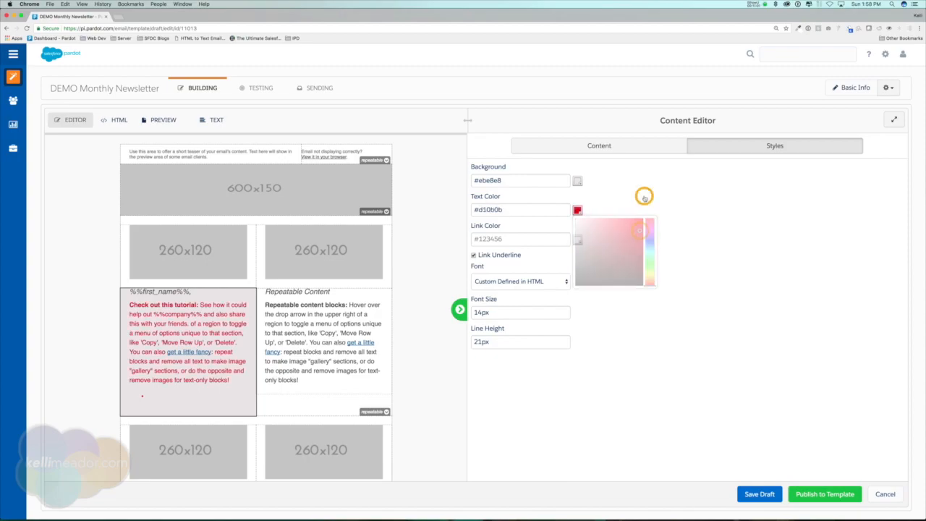
# Step: Check where the 'get a little fancy' link points, then bring up the font list
pyautogui.click(200, 352)
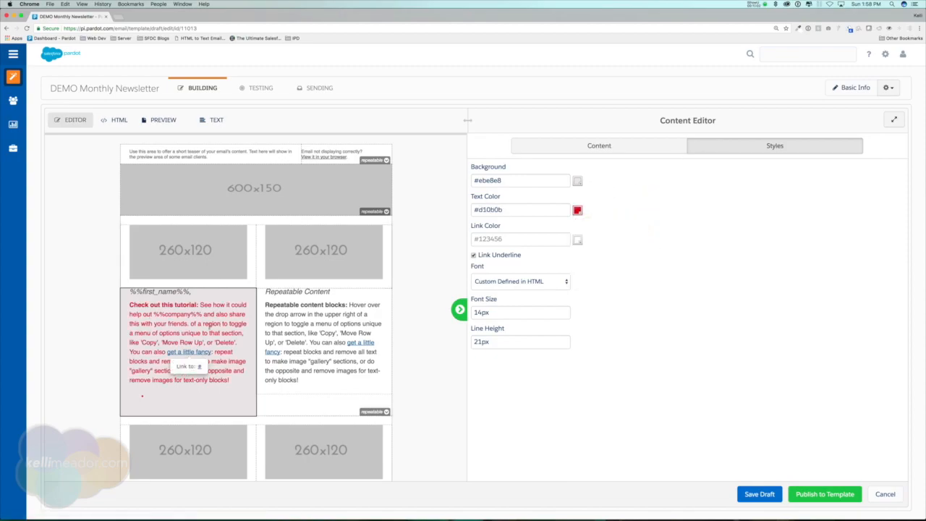
pyautogui.click(210, 324)
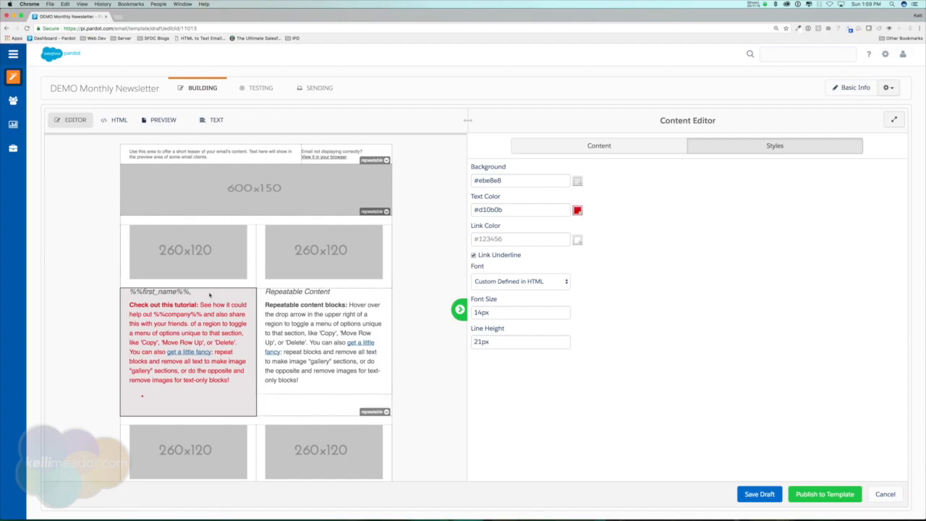
pyautogui.click(542, 281)
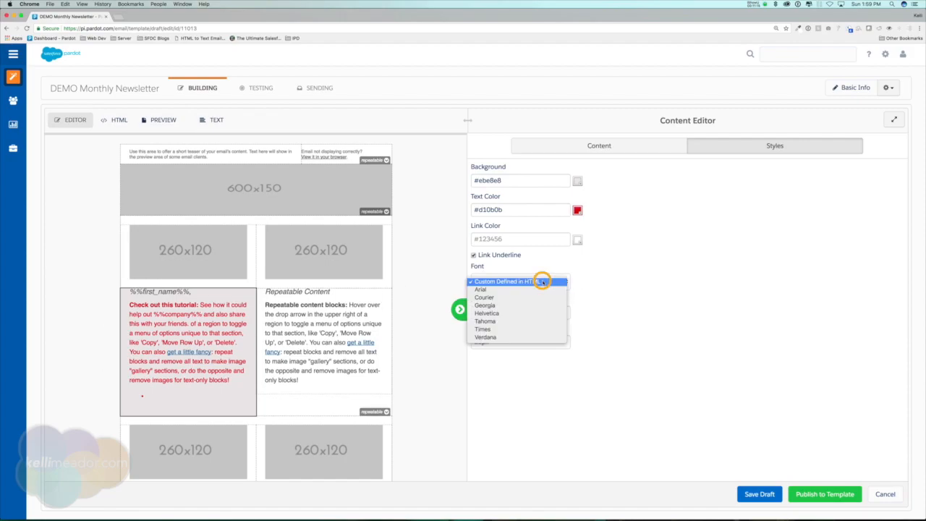
# Step: Set the block's font to Helvetica with 12px size and 15px line height
pyautogui.click(506, 312)
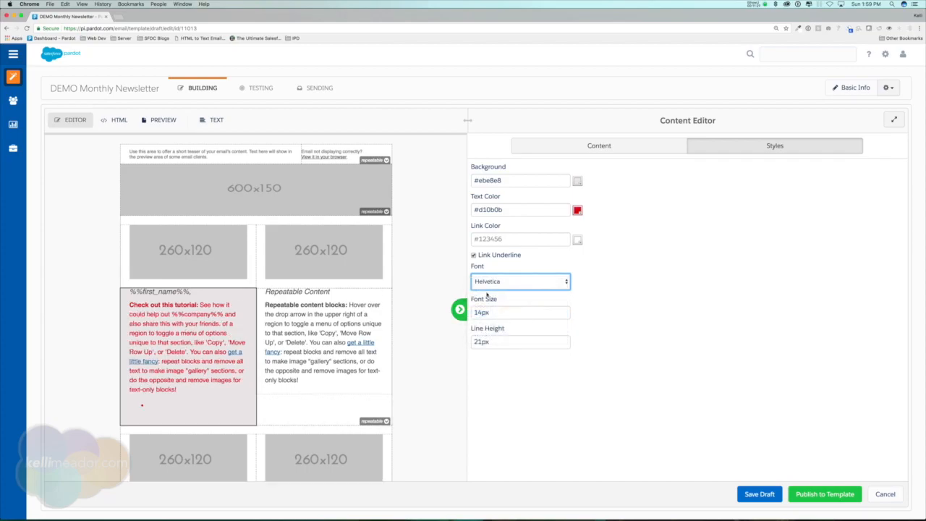
pyautogui.moveTo(478, 312); pyautogui.dragTo(476, 312)
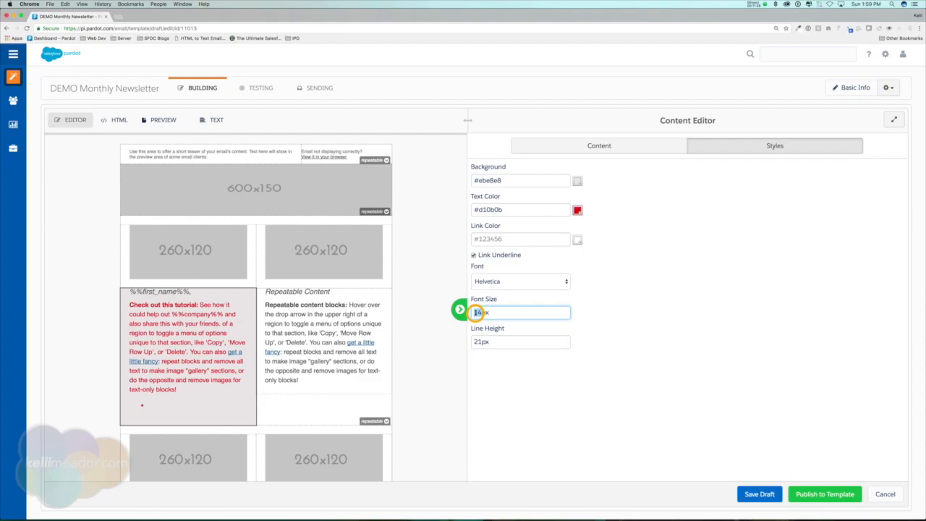
pyautogui.write('12')
pyautogui.click(498, 312)
pyautogui.click(481, 341)
pyautogui.moveTo(481, 341); pyautogui.dragTo(470, 343)
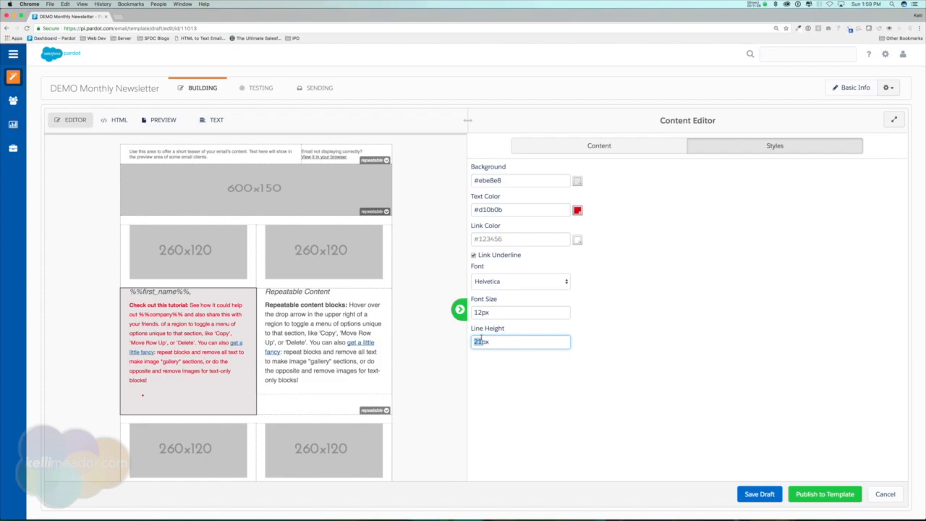
pyautogui.write('15')
pyautogui.click(505, 312)
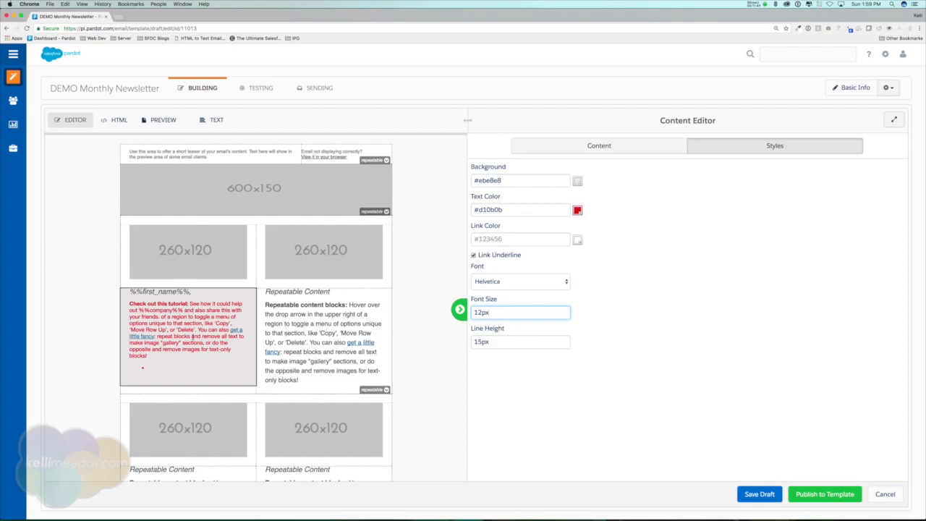
# Step: Select the right-hand Repeatable Content block, preview the email, then go back to the editor
pyautogui.click(599, 146)
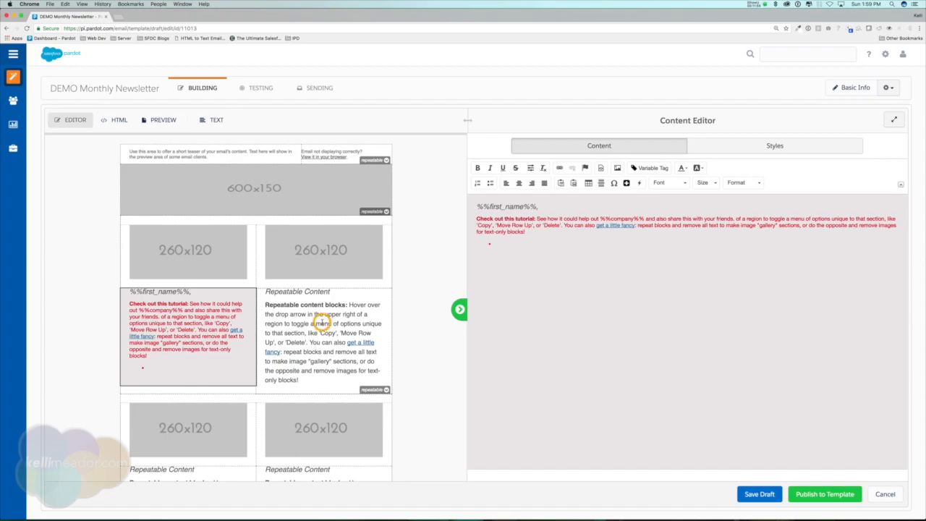
pyautogui.click(322, 323)
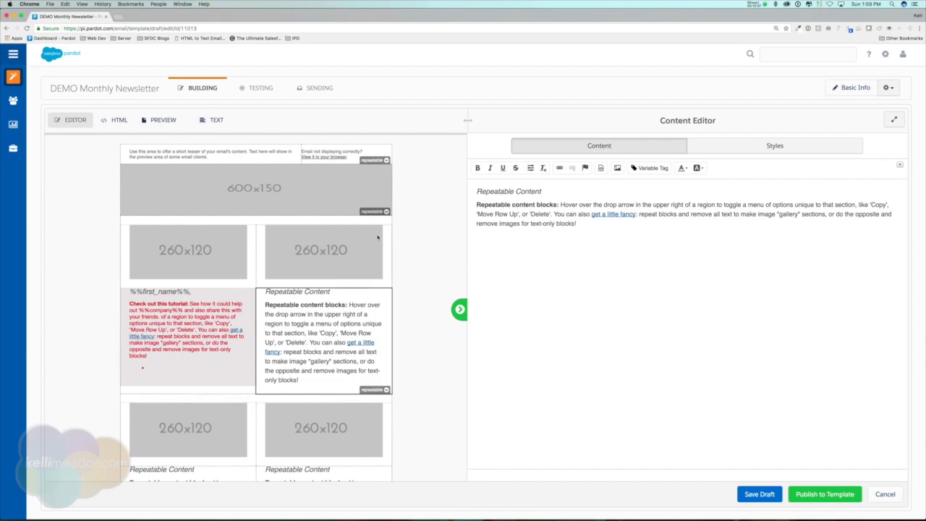
pyautogui.click(165, 120)
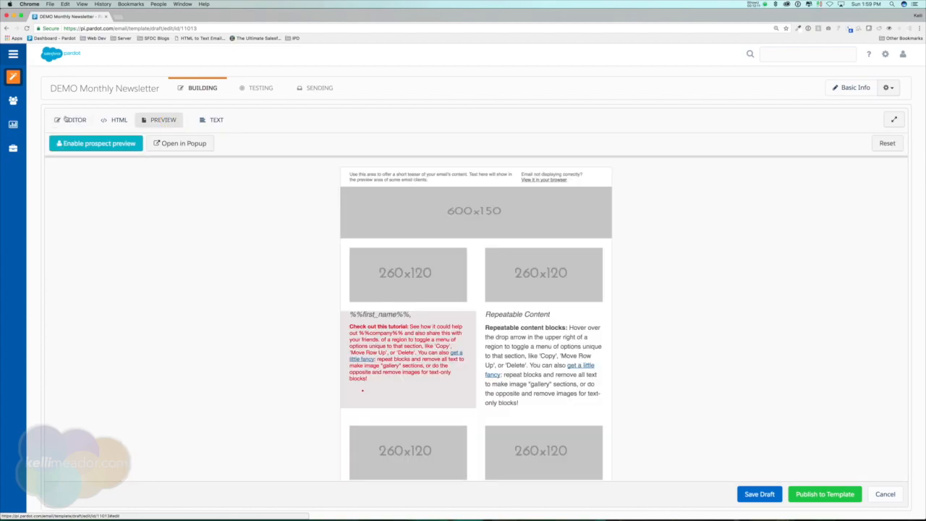
pyautogui.click(65, 118)
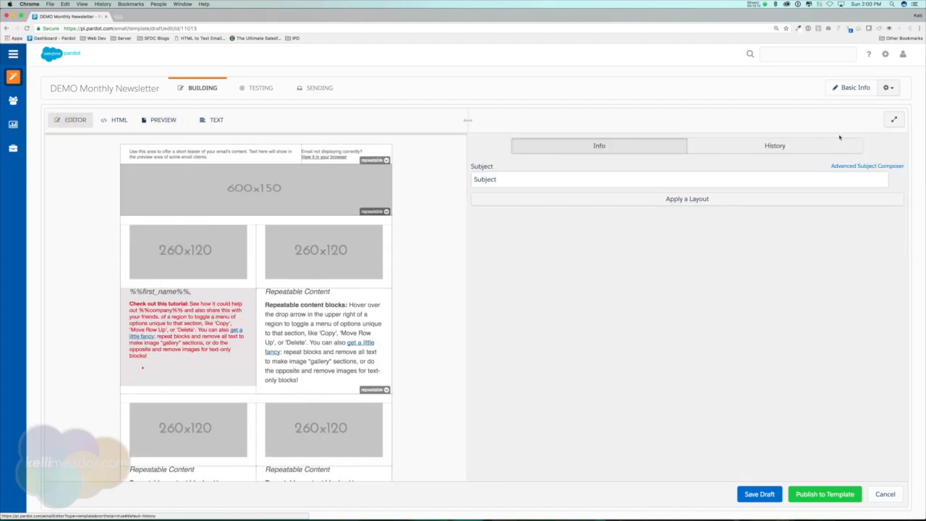
# Step: Restore the 1:56 PM autosave from History, dropping the block's red styling
pyautogui.click(786, 147)
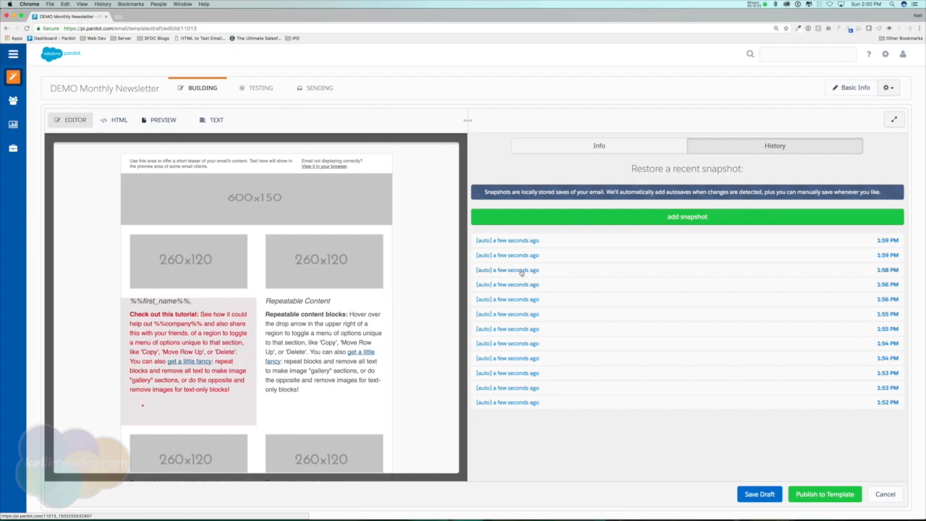
pyautogui.click(520, 284)
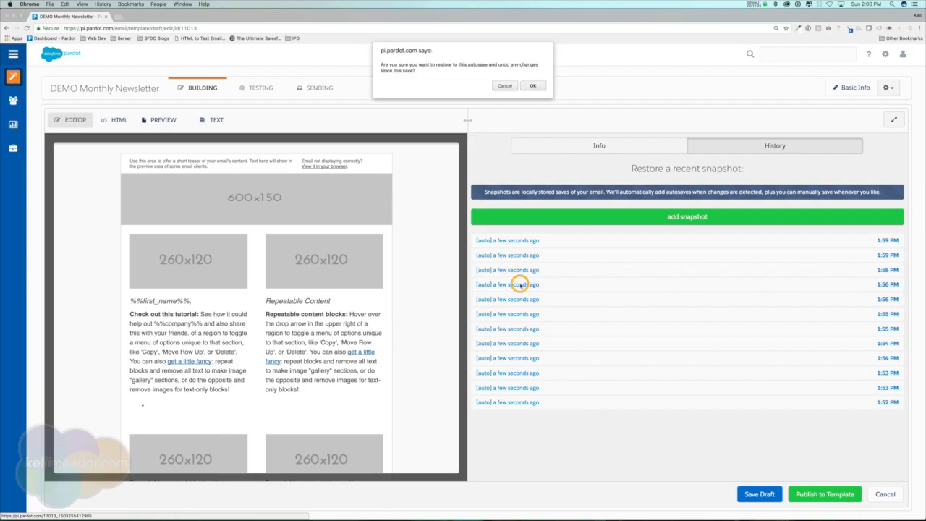
pyautogui.click(529, 88)
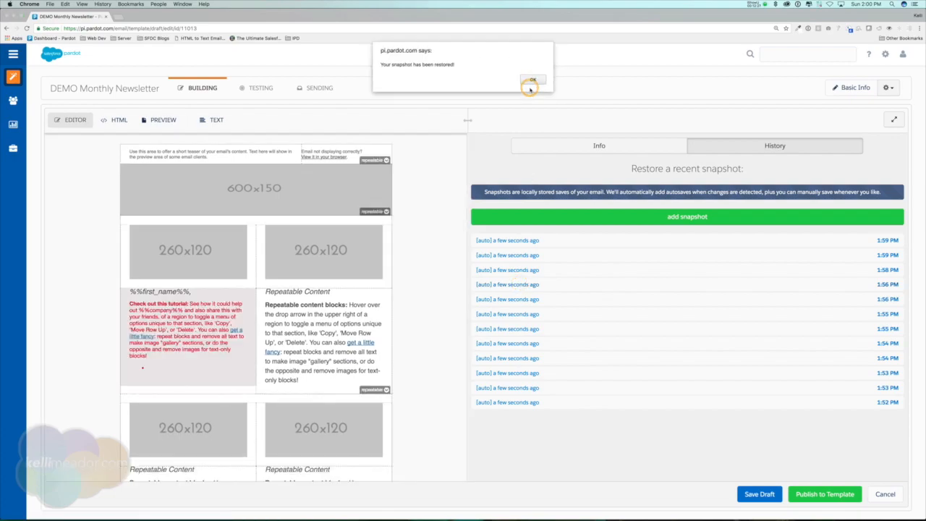
pyautogui.click(533, 78)
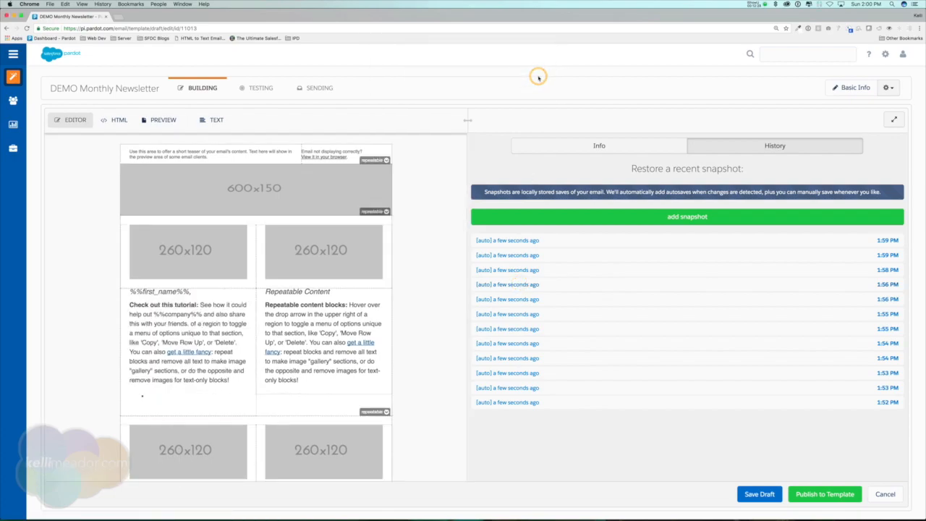
# Step: Recheck the 'get a little fancy' link target and save the restored template as a draft
pyautogui.click(167, 351)
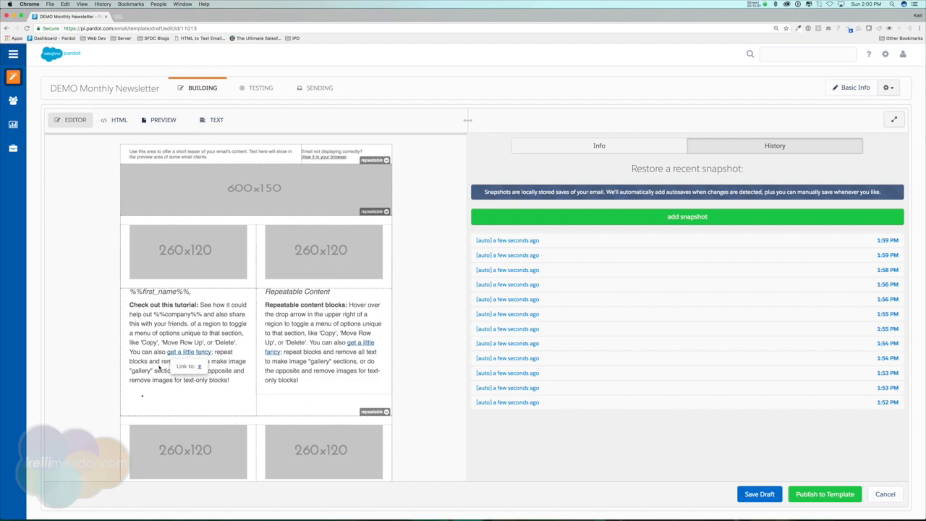
pyautogui.click(158, 364)
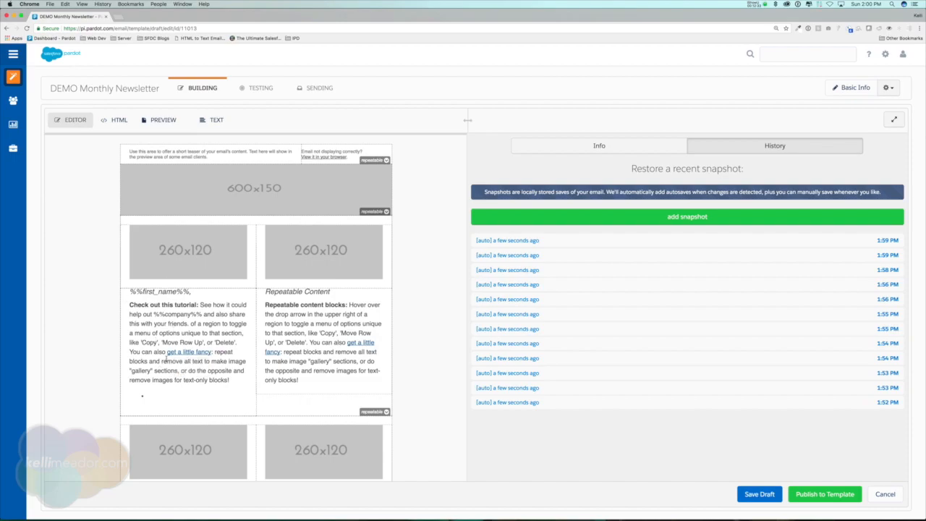
pyautogui.click(181, 352)
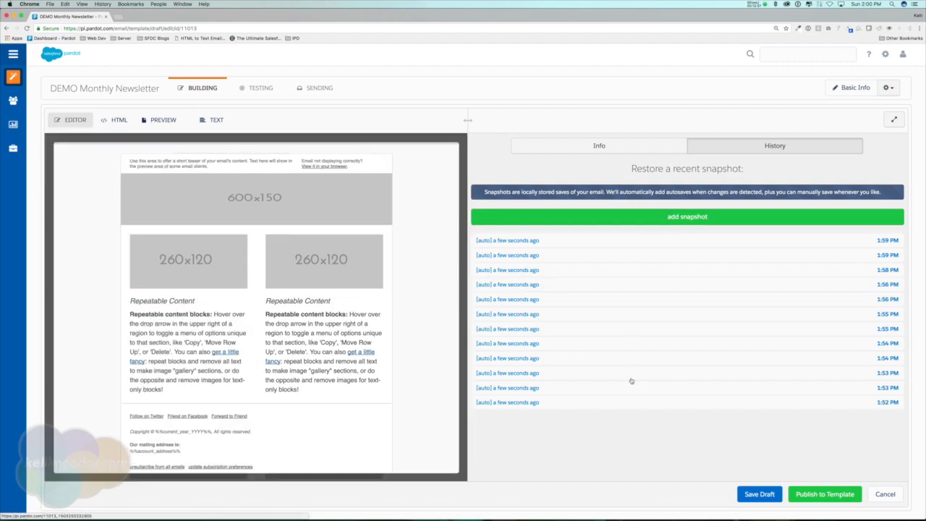
pyautogui.click(758, 494)
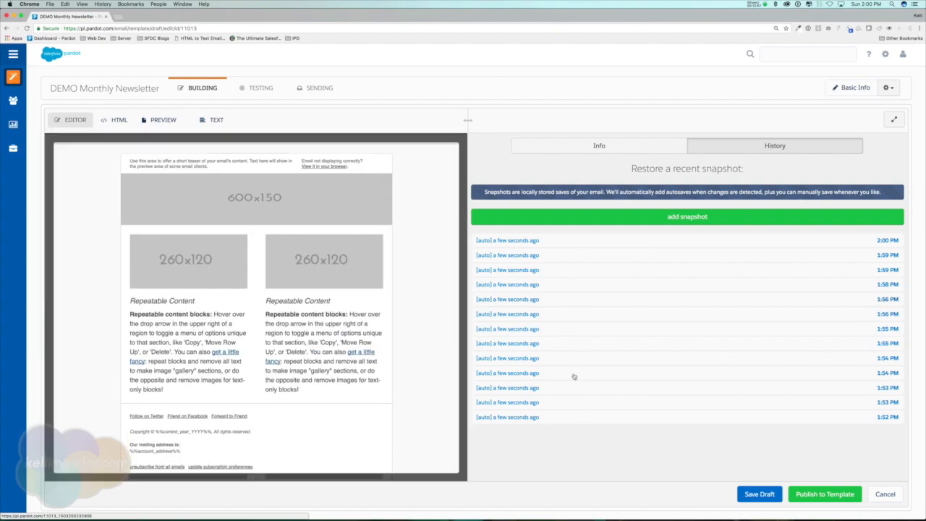
# Step: Show the email's Info panel and select the placeholder 'Subject' text
pyautogui.click(617, 147)
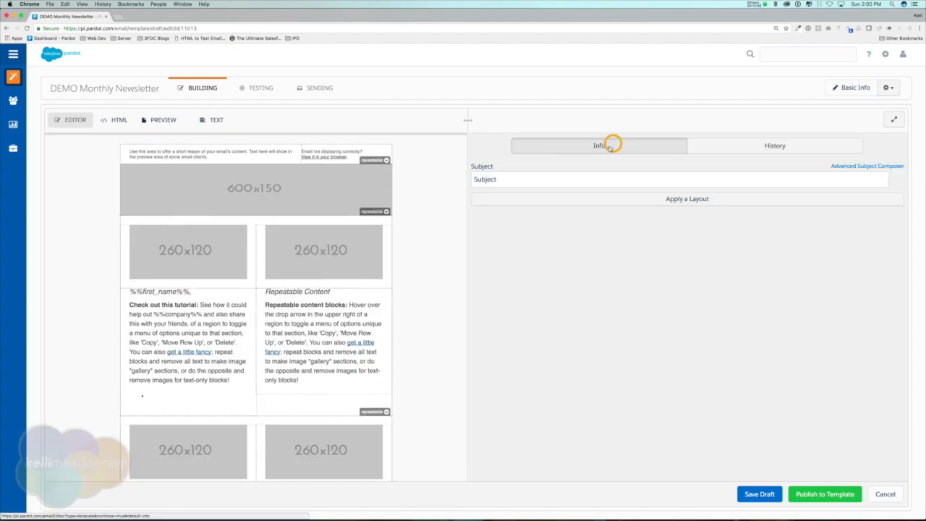
pyautogui.doubleClick(535, 178)
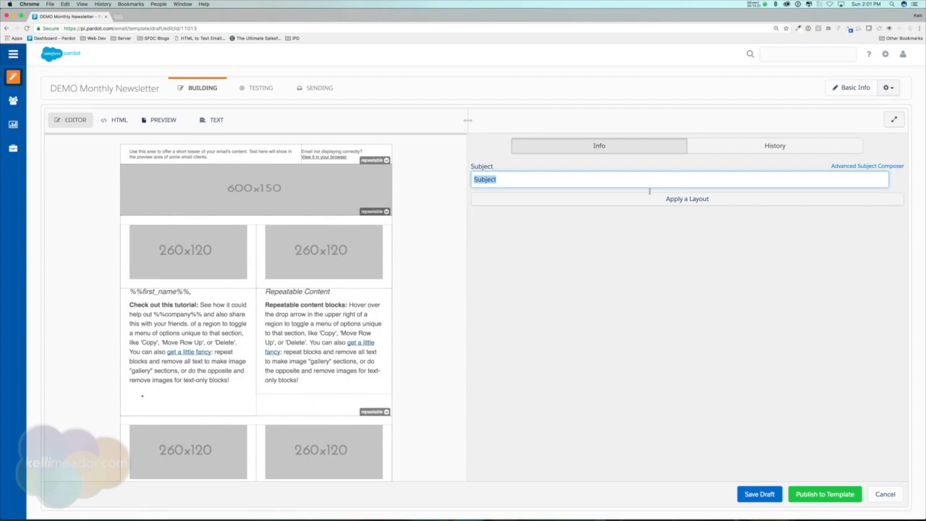
# Step: Compose the subject '%%first_name%%, check out whats new this month!' in the Advanced Subject Composer and save it
pyautogui.click(868, 166)
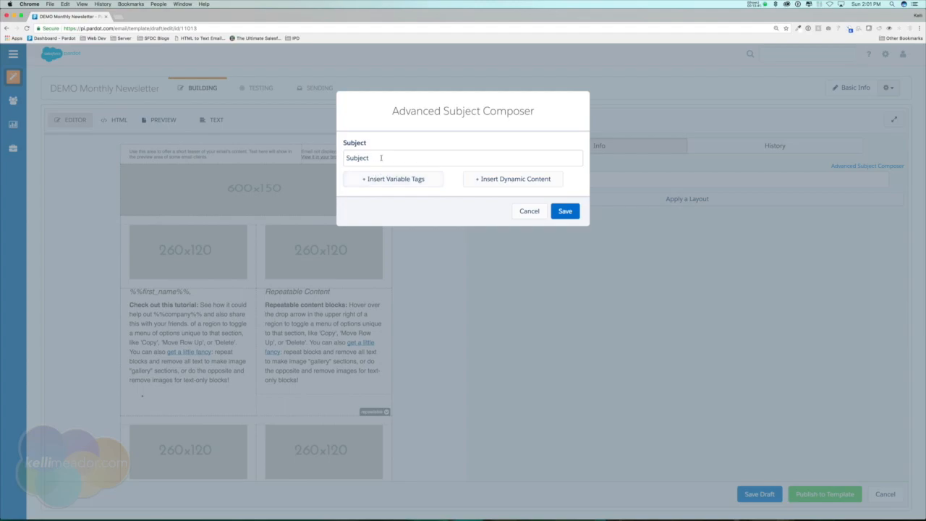
pyautogui.moveTo(383, 158); pyautogui.dragTo(322, 156)
pyautogui.press('BackSpace')
pyautogui.click(369, 178)
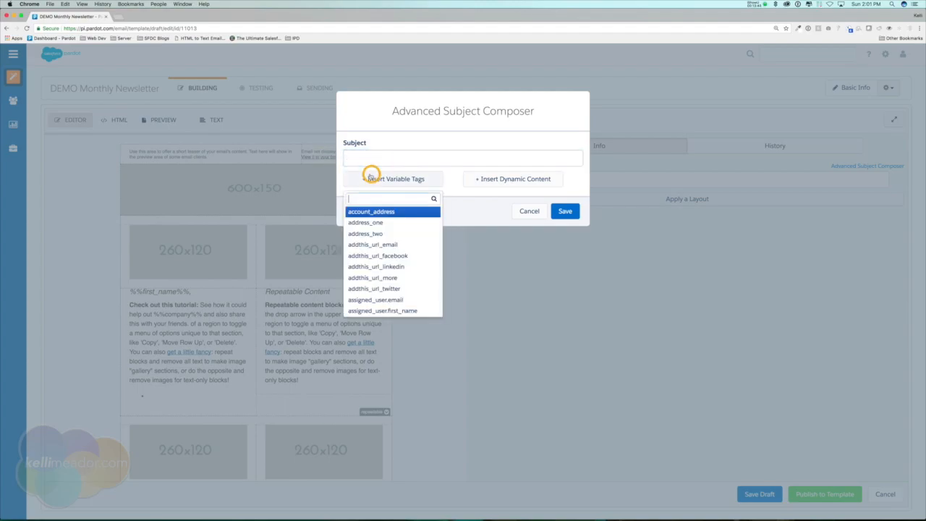
pyautogui.scroll(-2, 390, 235)
pyautogui.scroll(-10, 391, 235)
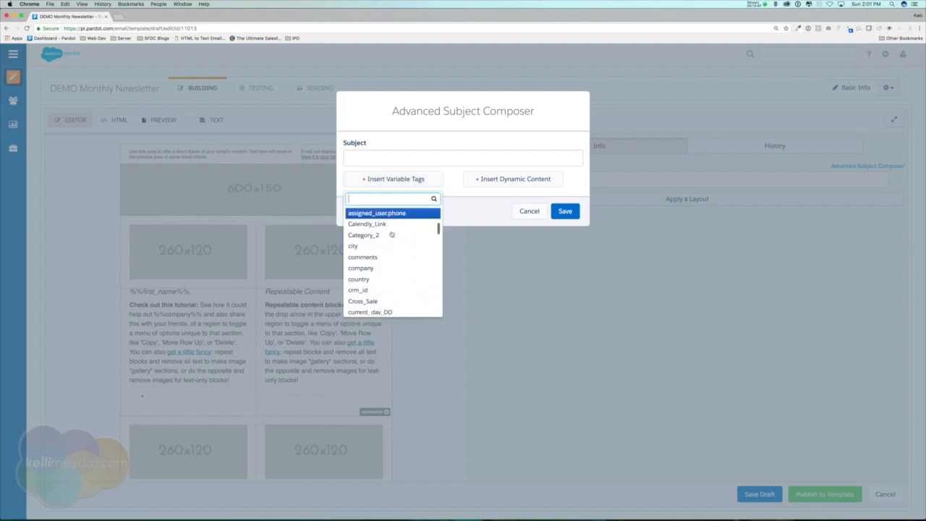
pyautogui.click(375, 259)
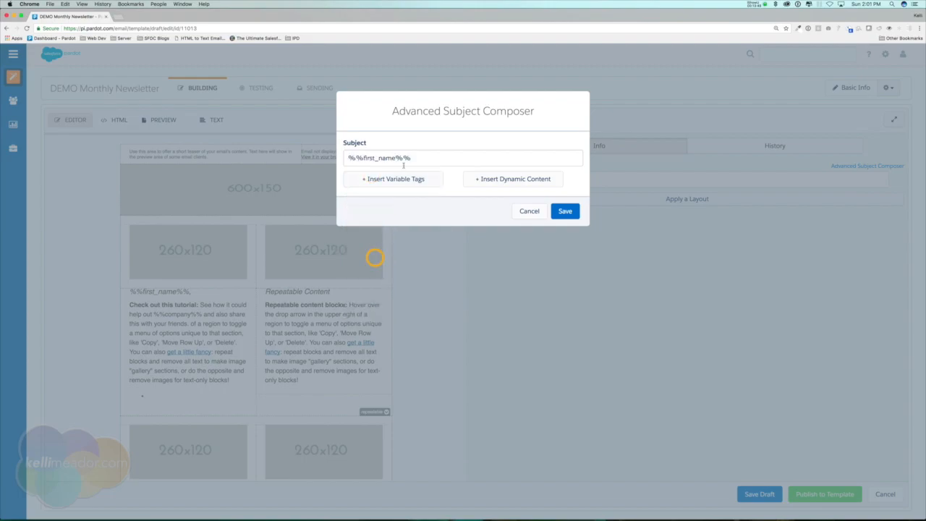
pyautogui.click(452, 160)
pyautogui.write(', check out what')
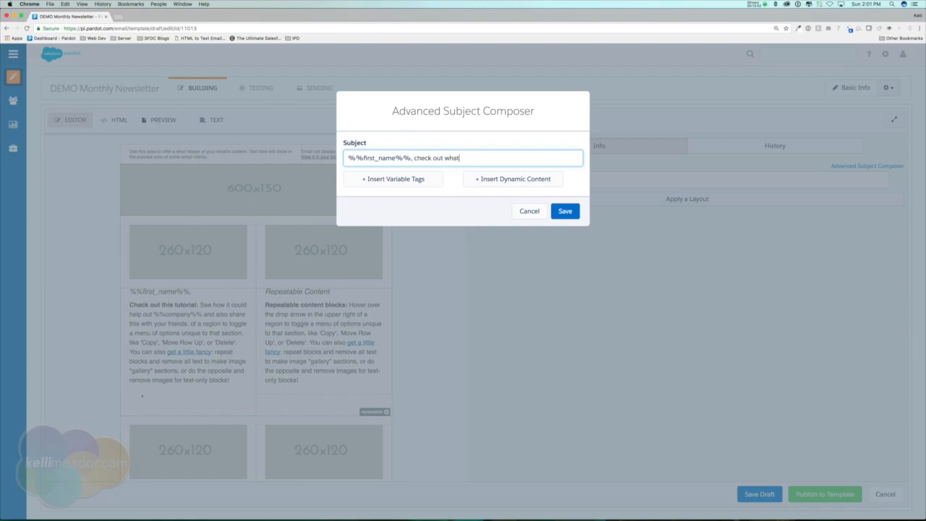
pyautogui.write('s new this month!')
pyautogui.click(573, 211)
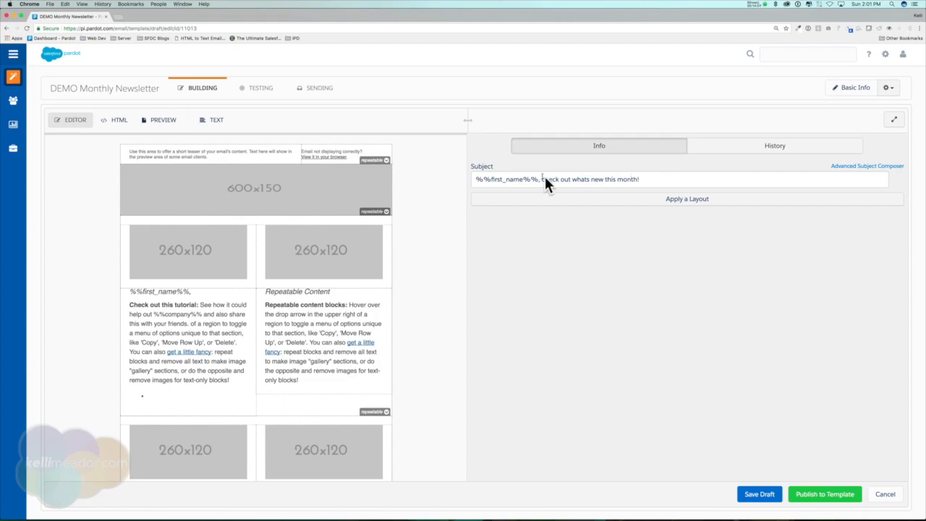
pyautogui.moveTo(536, 178); pyautogui.dragTo(470, 177)
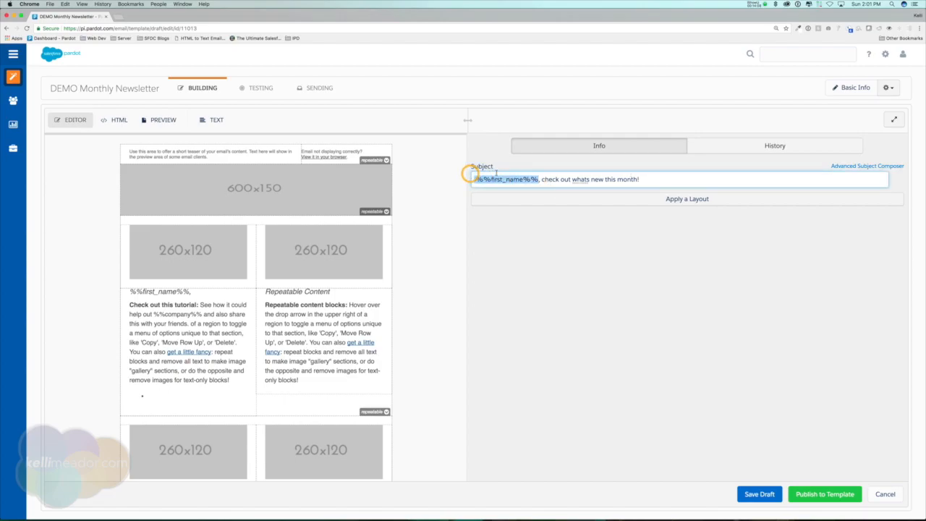
pyautogui.click(661, 179)
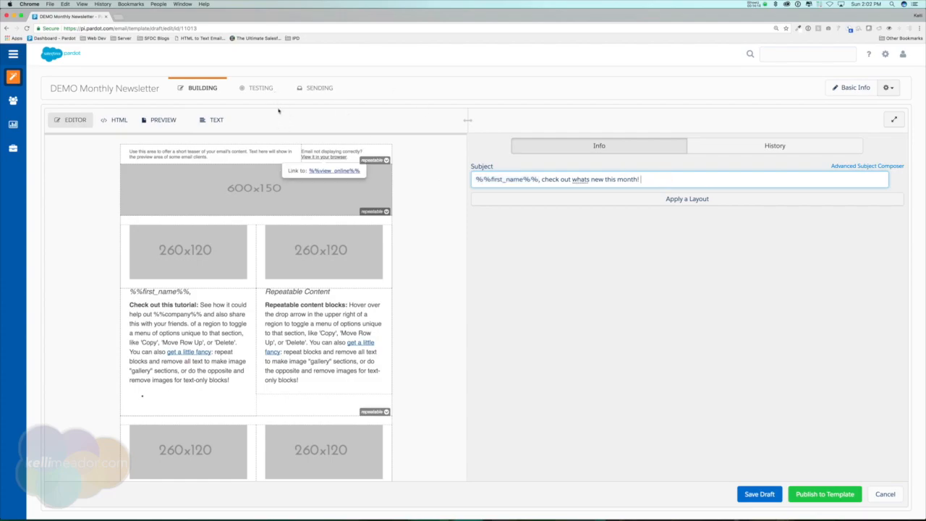
# Step: Show the template's HTML source, with %%subject%% in its title and og:title tags
pyautogui.click(117, 122)
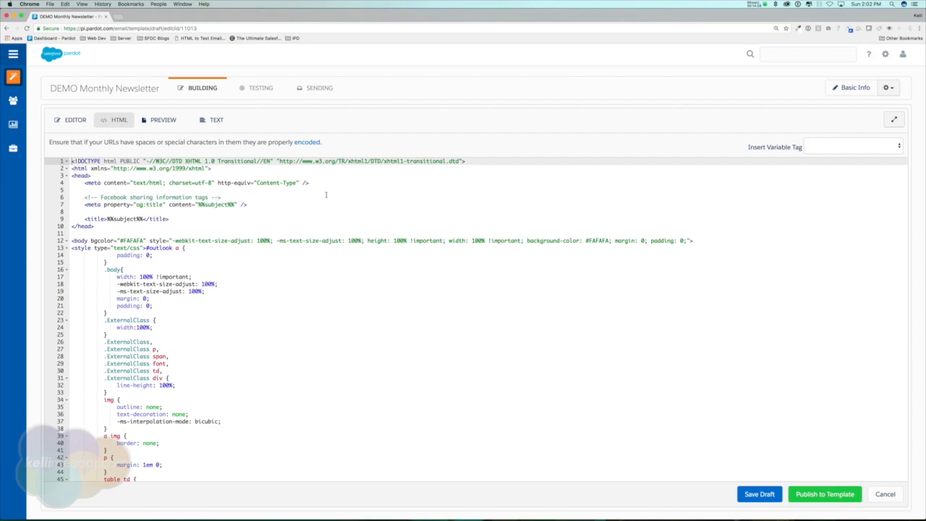
pyautogui.click(331, 190)
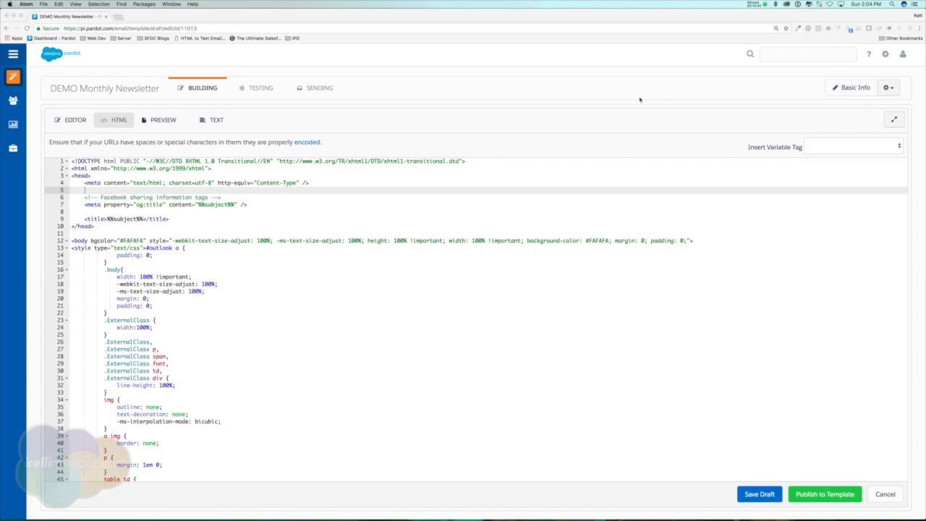
pyautogui.click(639, 97)
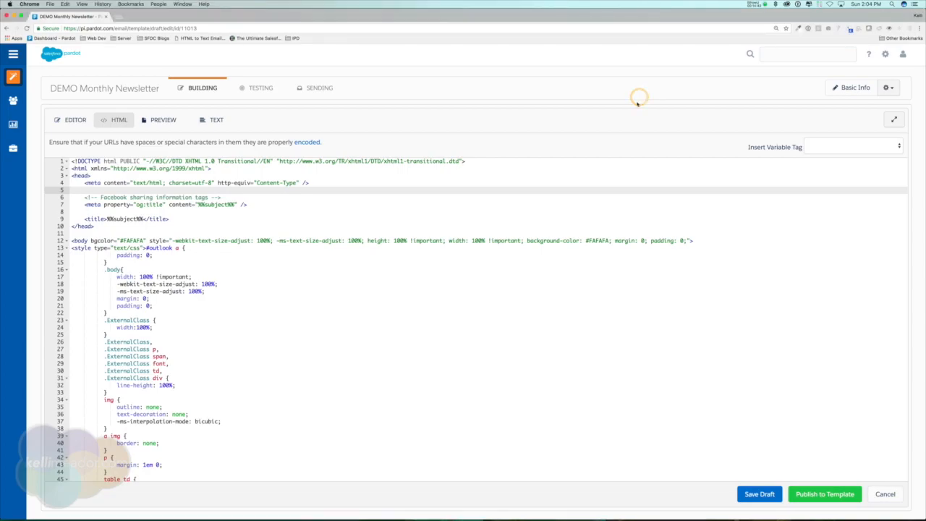
# Step: Replace the template's HTML with the PRA-Invite.html code from Atom to show the Paris EPQT workshop invitation
pyautogui.moveTo(610, 519)
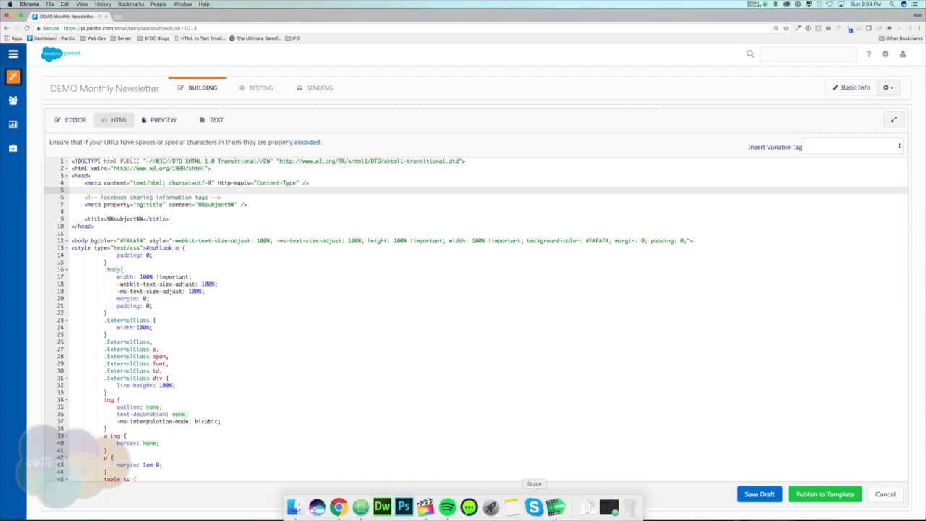
pyautogui.click(360, 506)
pyautogui.click(638, 250)
pyautogui.press('super+a')
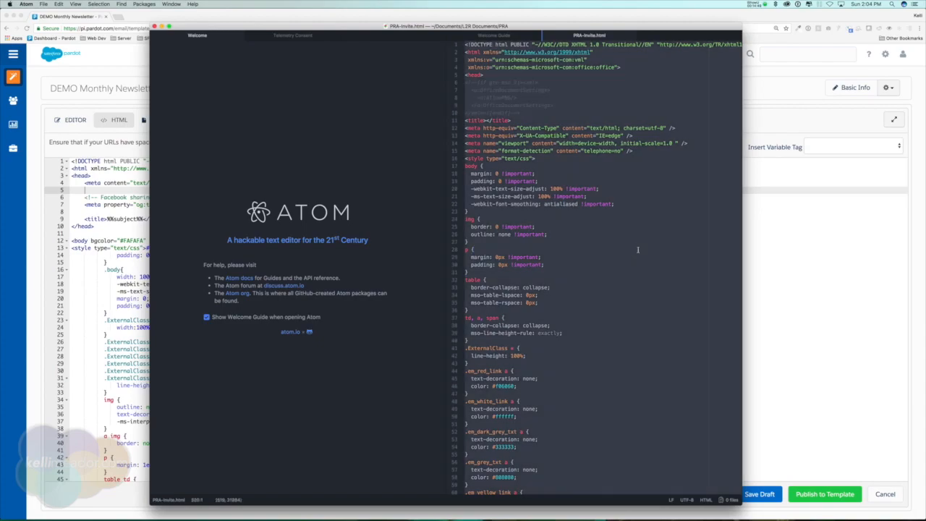
pyautogui.click(88, 214)
pyautogui.click(180, 222)
pyautogui.press('super+a')
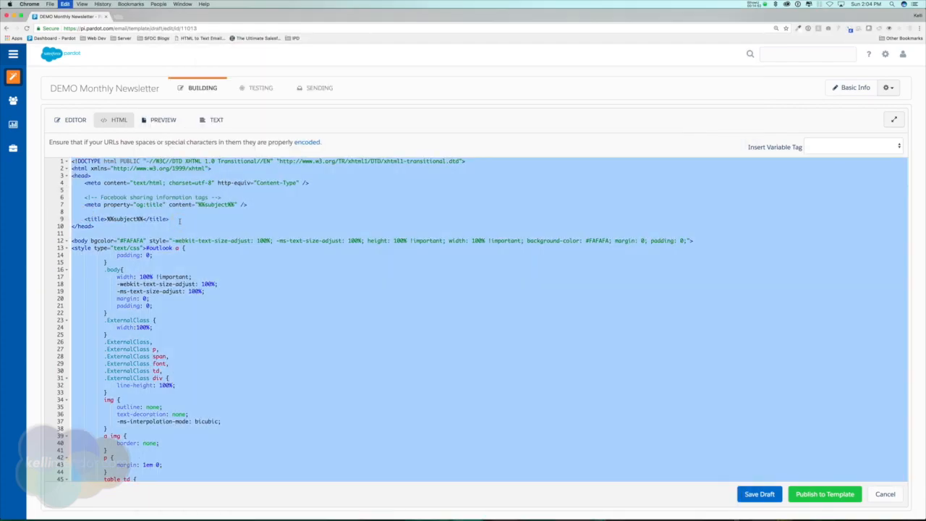
pyautogui.press('super+v')
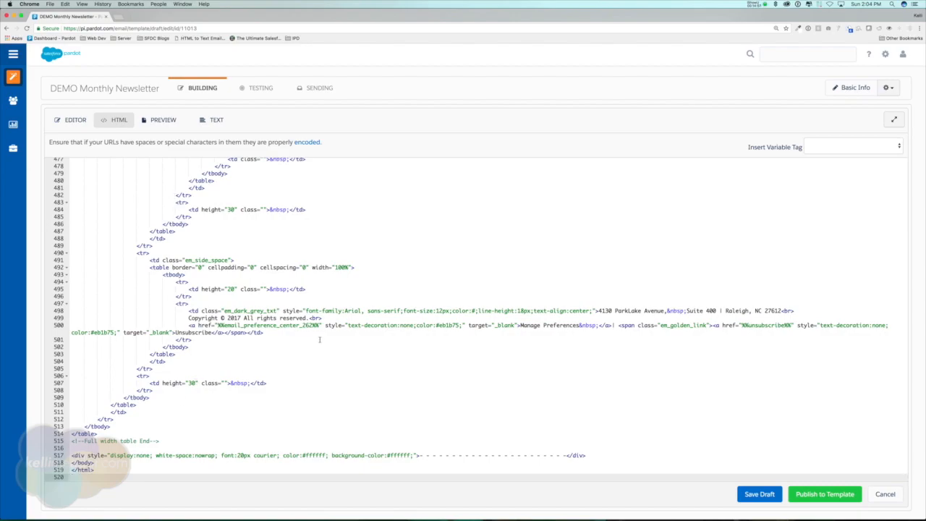
pyautogui.click(76, 121)
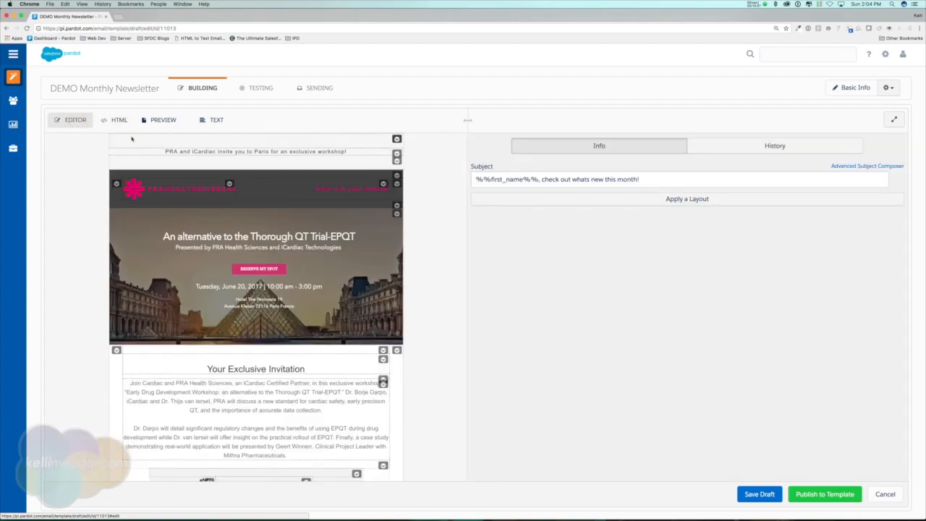
# Step: Make the invitation's first body paragraph bold and italic
pyautogui.scroll(-3, 395, 267)
pyautogui.scroll(-3, 395, 267)
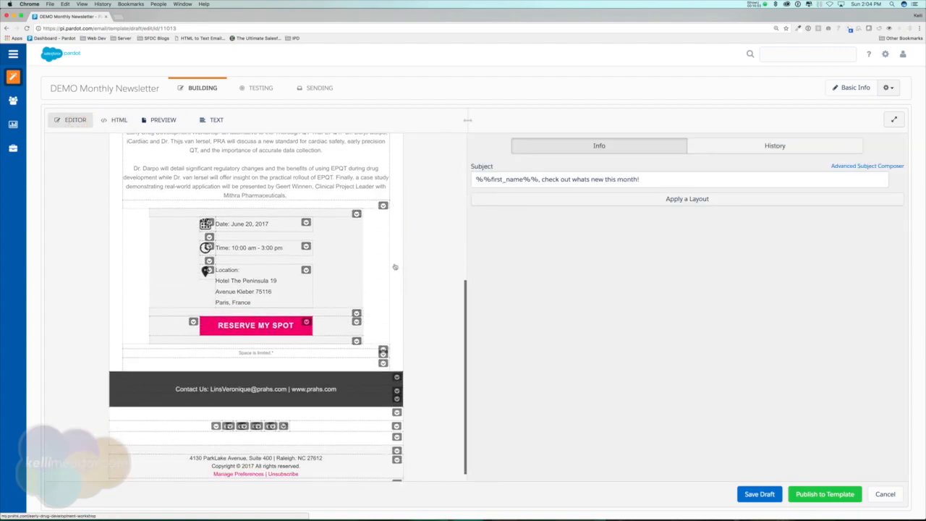
pyautogui.scroll(6, 413, 263)
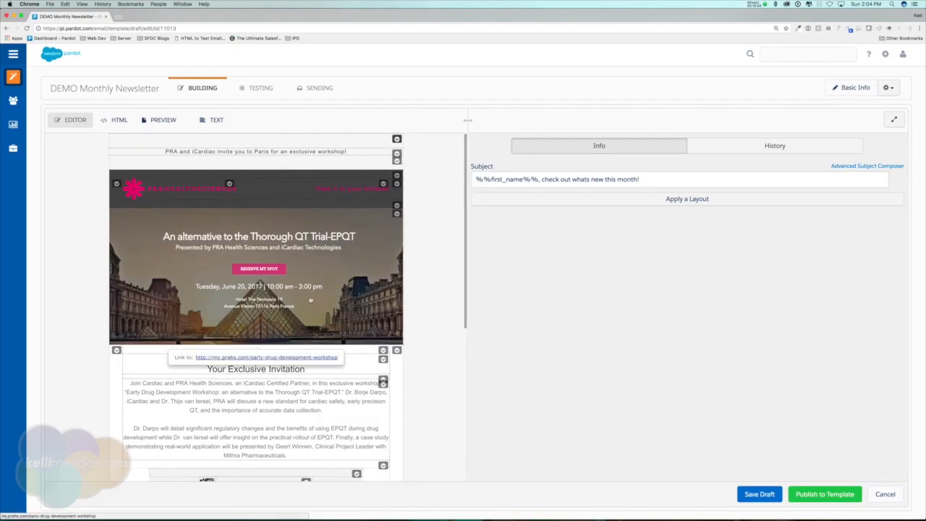
pyautogui.scroll(-1, 435, 306)
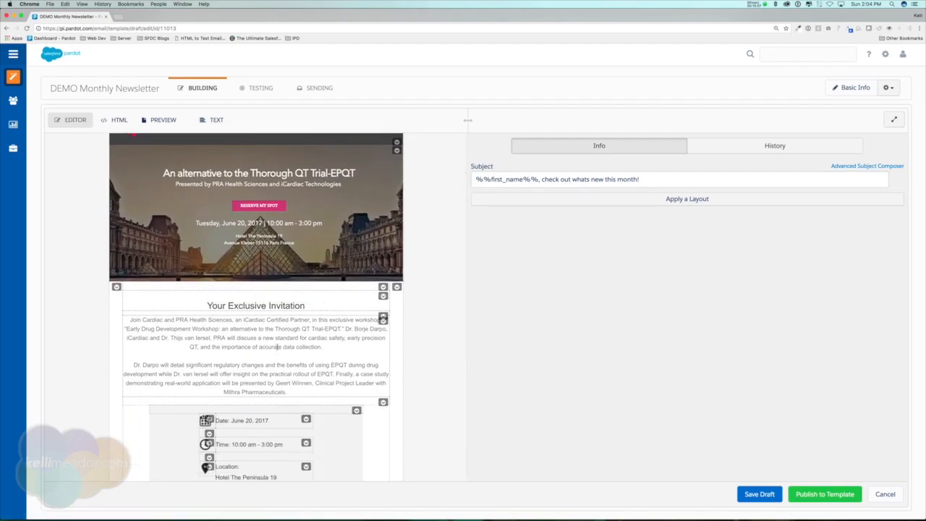
pyautogui.click(281, 347)
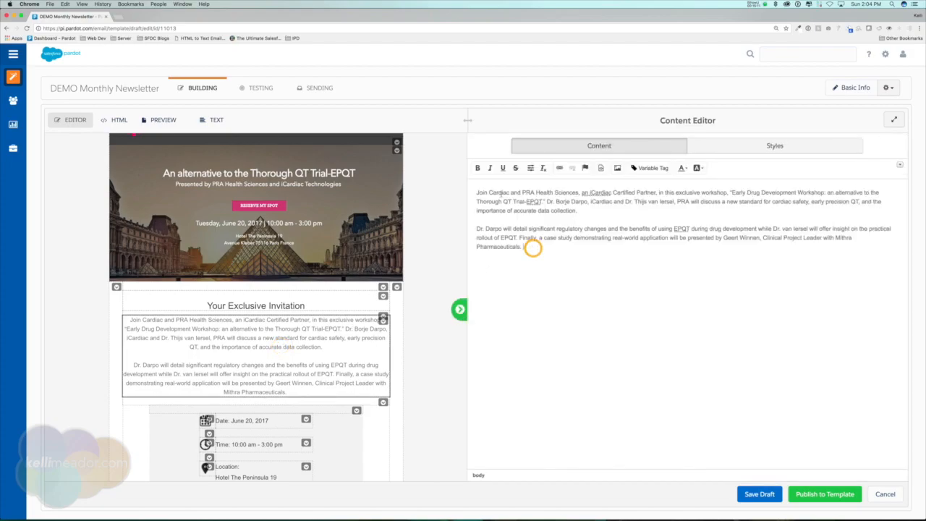
pyautogui.moveTo(476, 193); pyautogui.dragTo(585, 210)
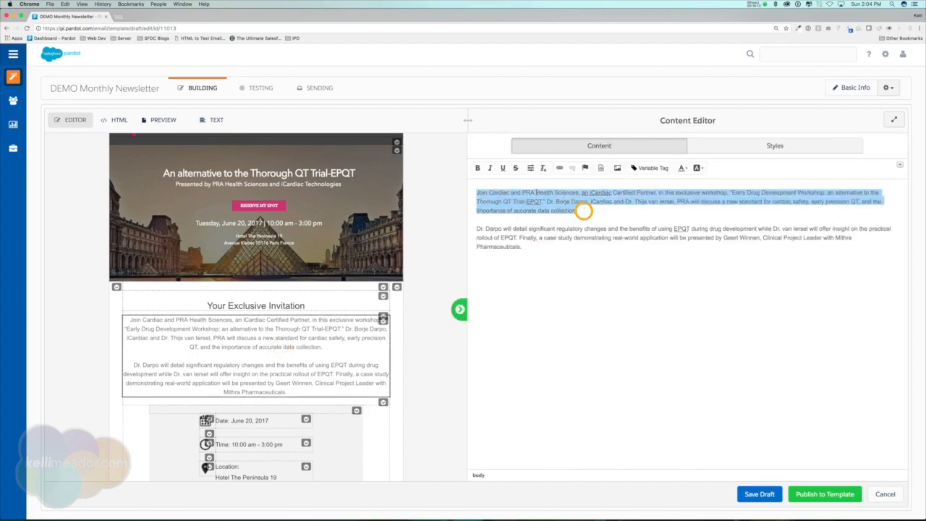
pyautogui.click(477, 167)
pyautogui.click(490, 168)
pyautogui.click(503, 168)
pyautogui.click(503, 168)
pyautogui.click(627, 212)
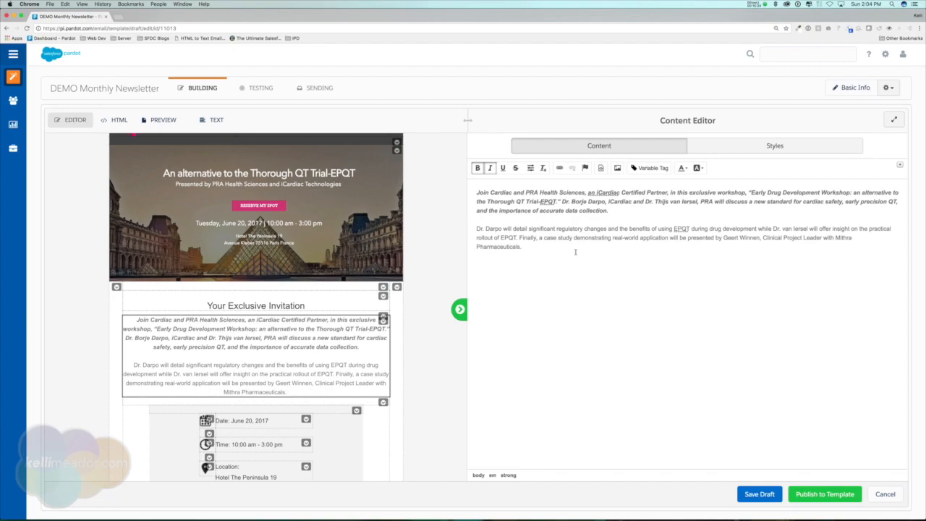
# Step: Open the template's snapshot history, listing autosaves up to 2:04 PM
pyautogui.click(120, 120)
pyautogui.click(65, 120)
pyautogui.click(728, 144)
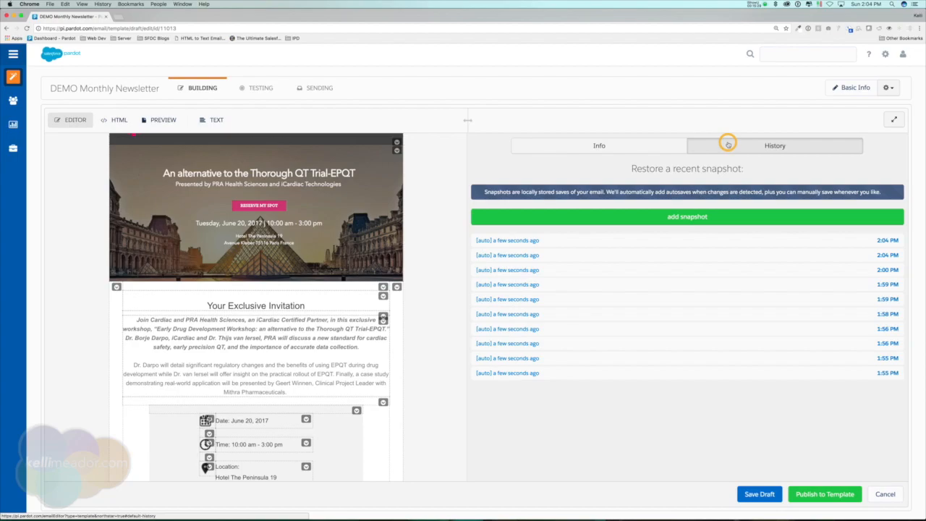
# Step: Restore the 2:00 PM autosave, returning the template to its original placeholder layout
pyautogui.click(525, 270)
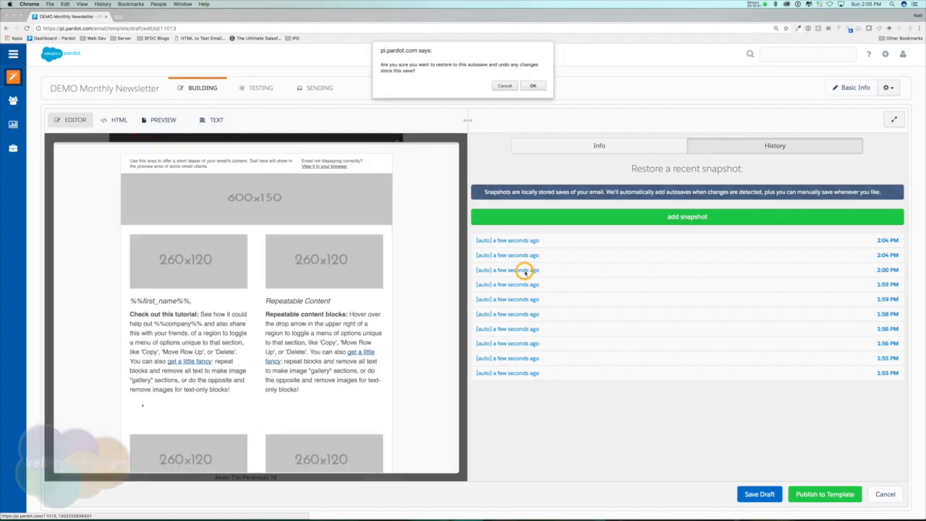
pyautogui.click(533, 84)
pyautogui.click(532, 79)
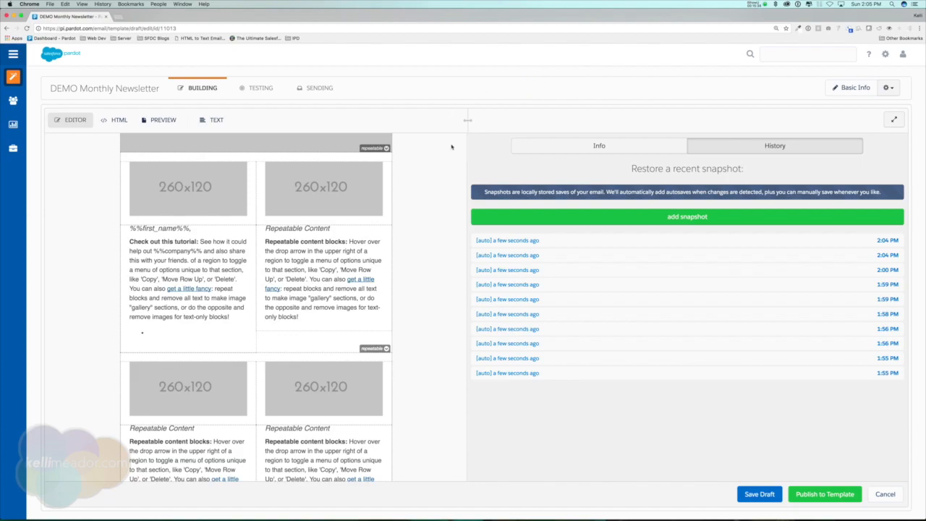
# Step: Preview the restored two-column newsletter with its %%first_name%% tutorial block
pyautogui.click(74, 119)
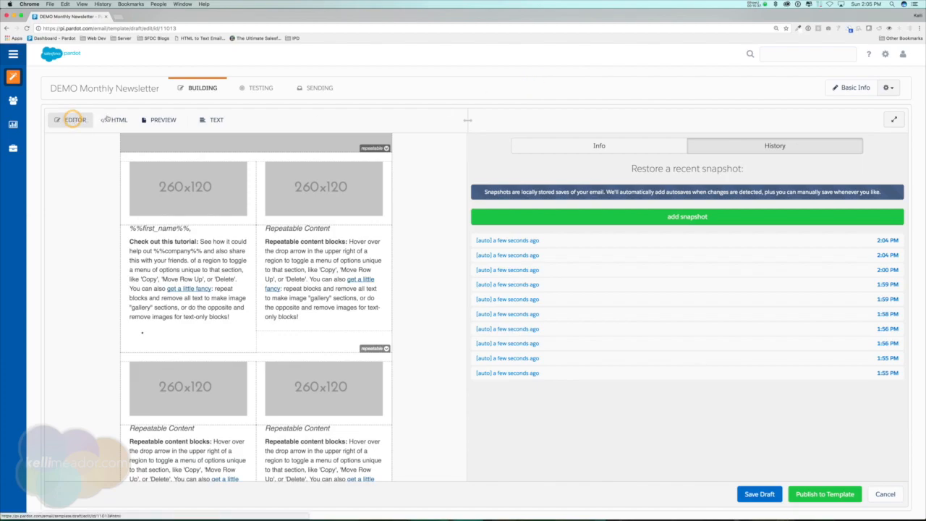
pyautogui.click(114, 120)
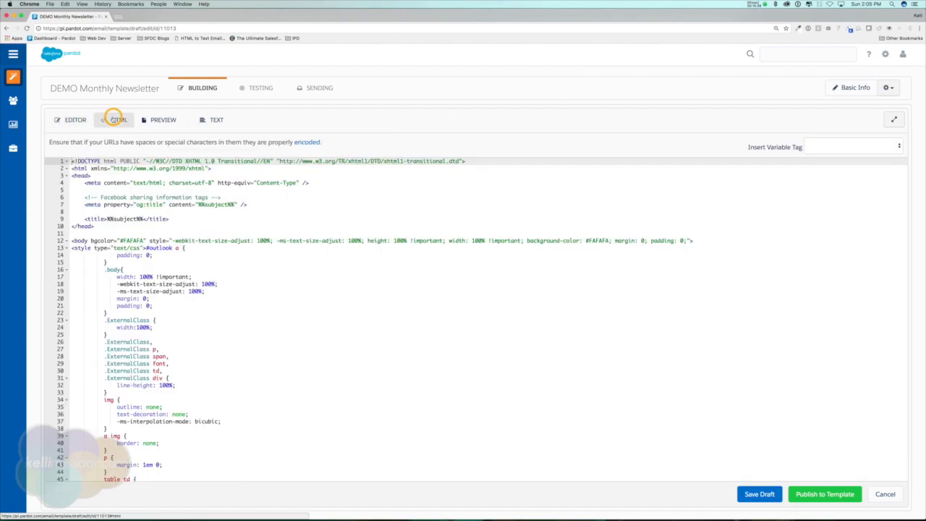
pyautogui.click(160, 120)
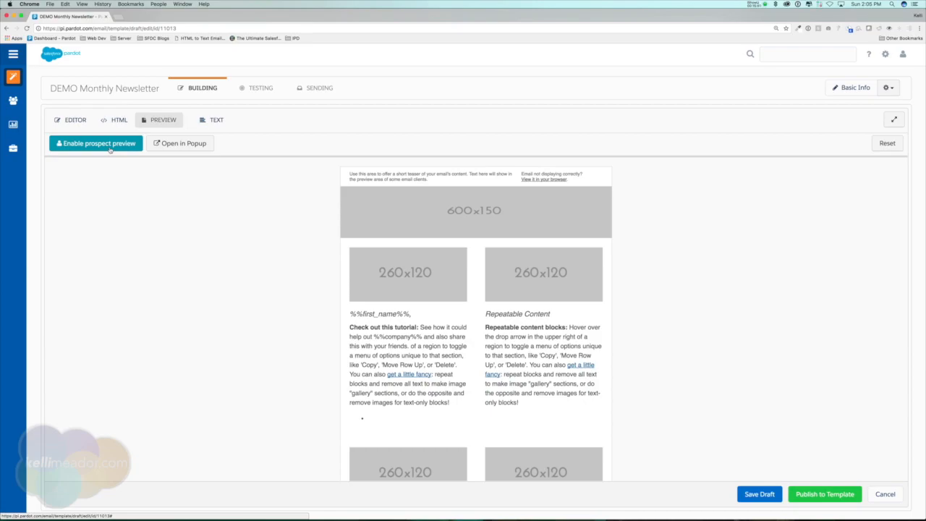
pyautogui.moveTo(410, 313); pyautogui.dragTo(343, 315)
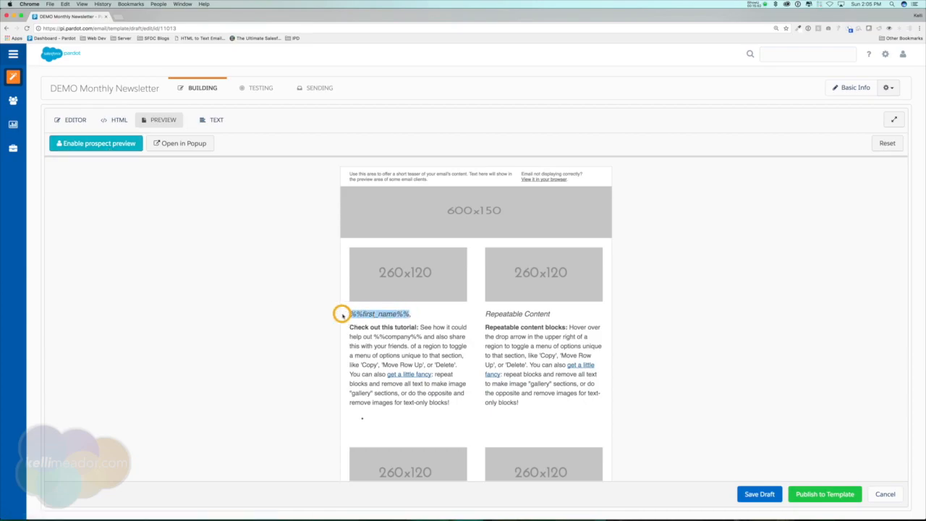
pyautogui.click(95, 144)
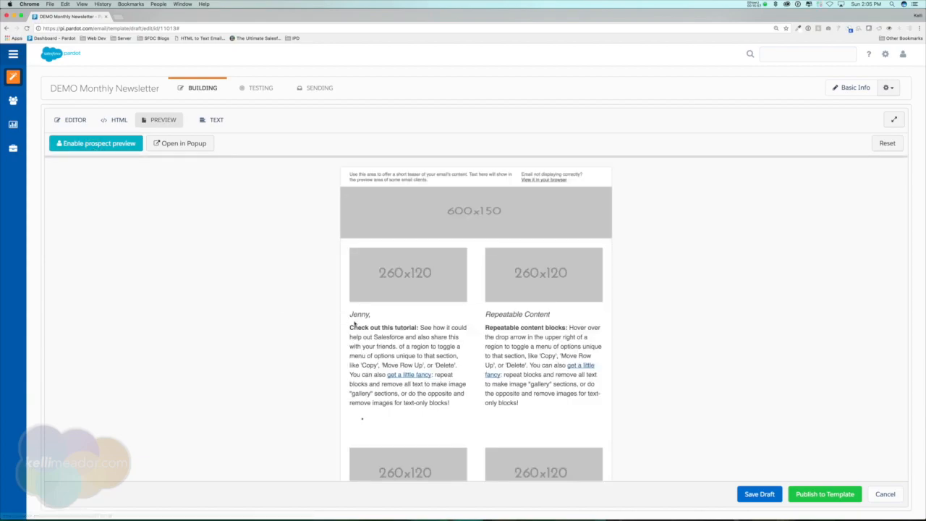
pyautogui.moveTo(370, 315); pyautogui.dragTo(349, 315)
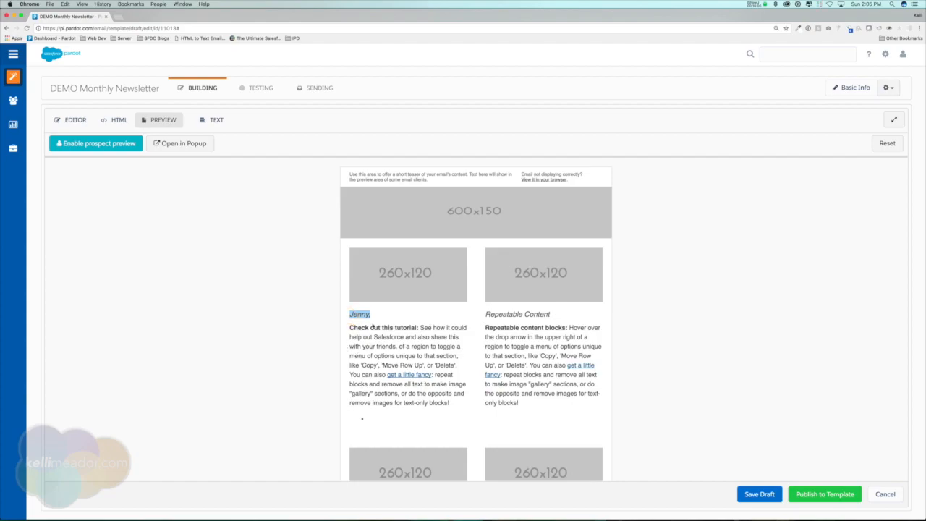
pyautogui.moveTo(374, 337); pyautogui.dragTo(403, 337)
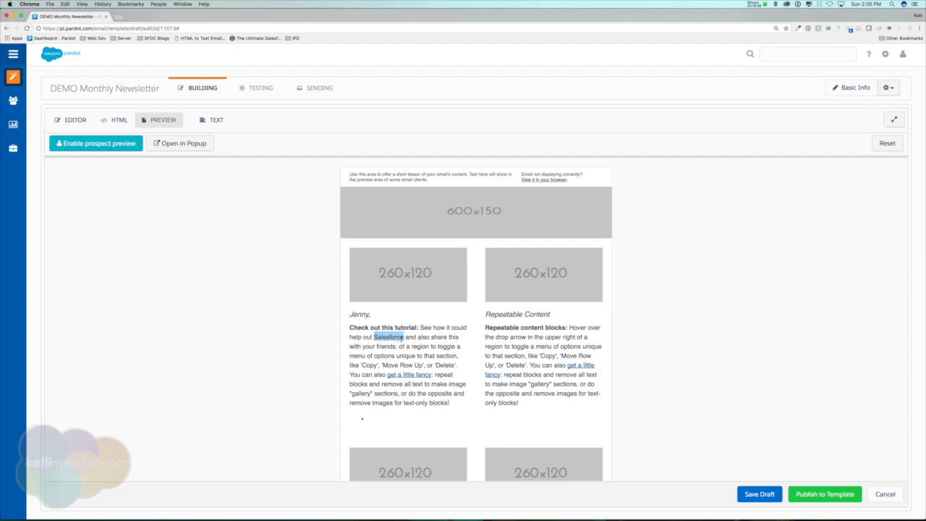
pyautogui.click(393, 346)
pyautogui.moveTo(404, 337); pyautogui.dragTo(371, 336)
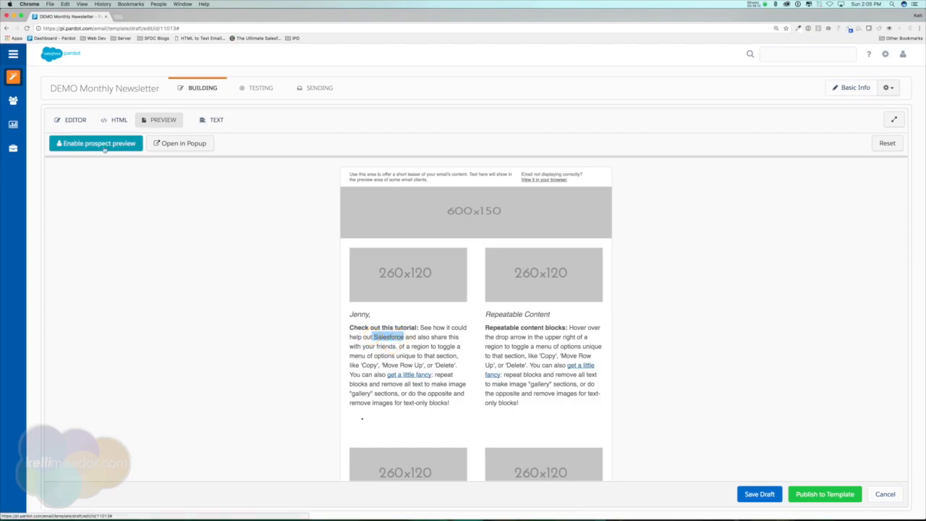
pyautogui.click(188, 144)
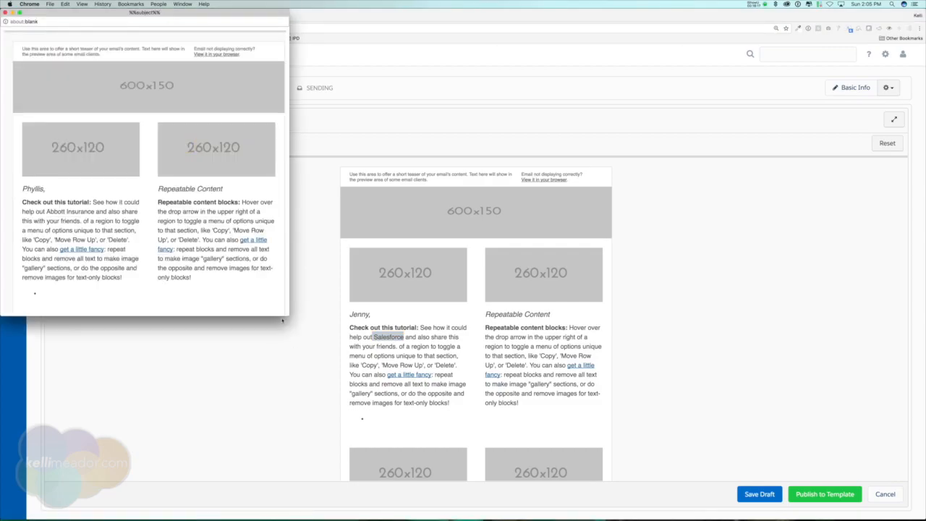
pyautogui.moveTo(285, 315); pyautogui.dragTo(432, 353)
pyautogui.click(5, 12)
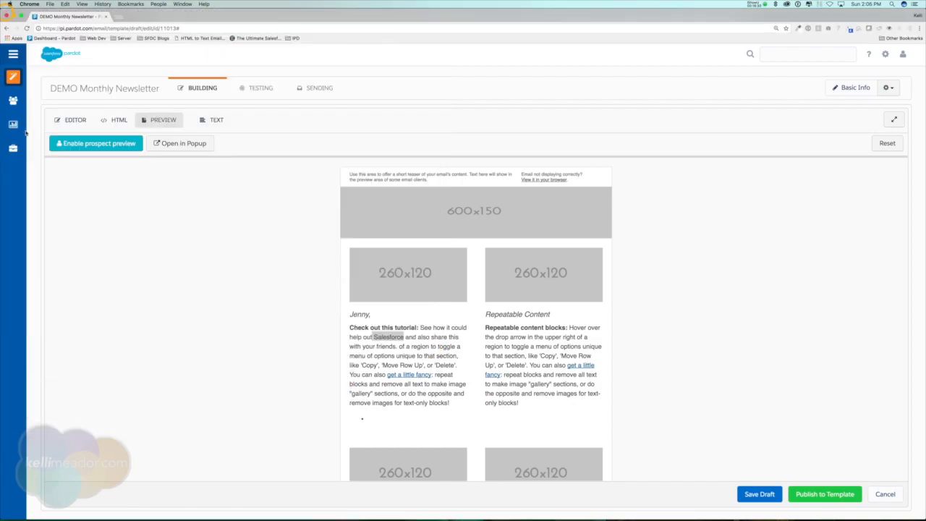
pyautogui.click(274, 210)
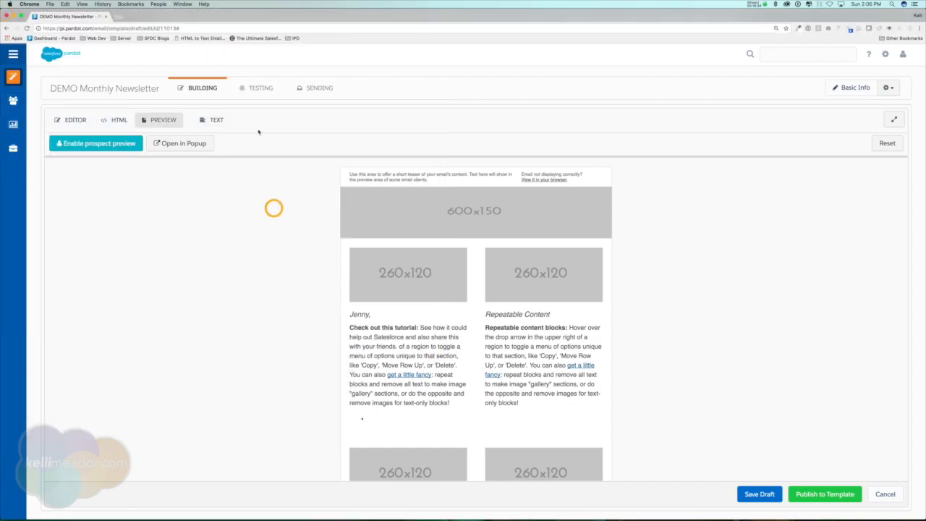
# Step: Start a Sync From HTML on the plain-text version, bringing up the overwrite warning
pyautogui.click(213, 121)
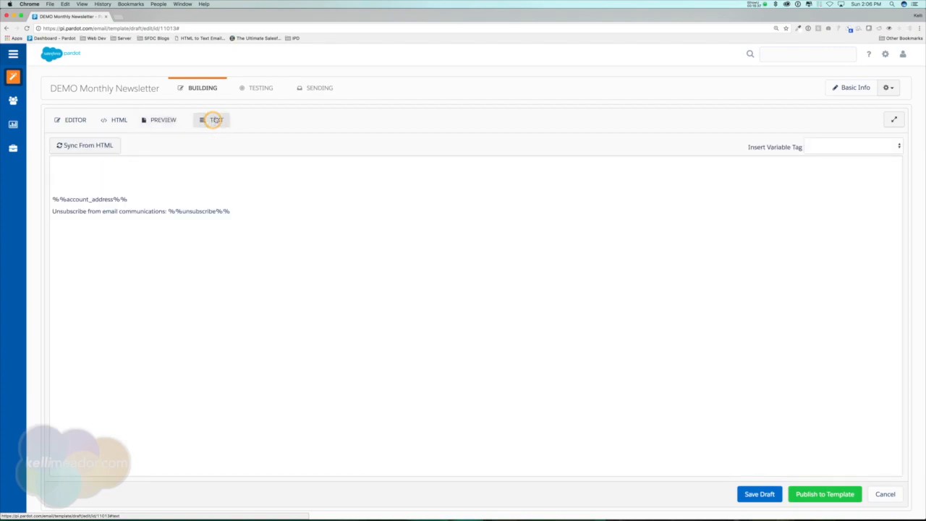
pyautogui.click(80, 175)
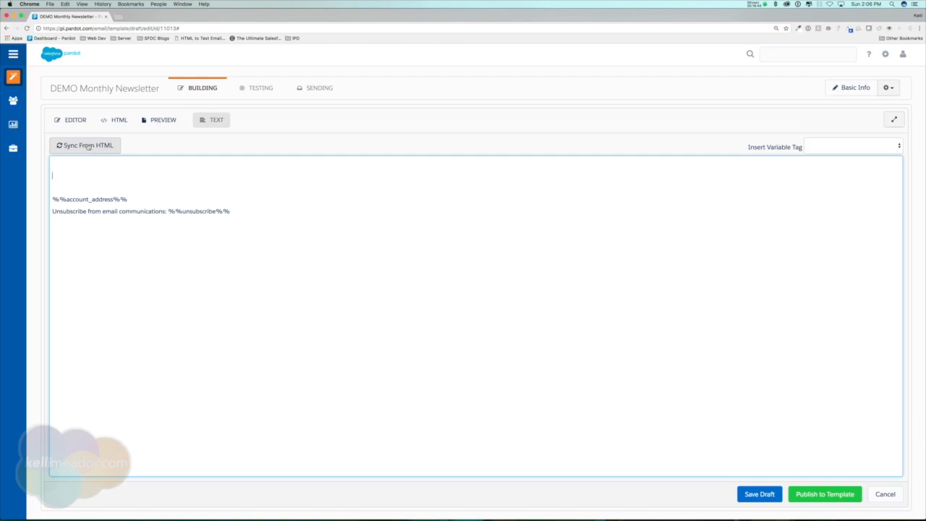
pyautogui.click(91, 148)
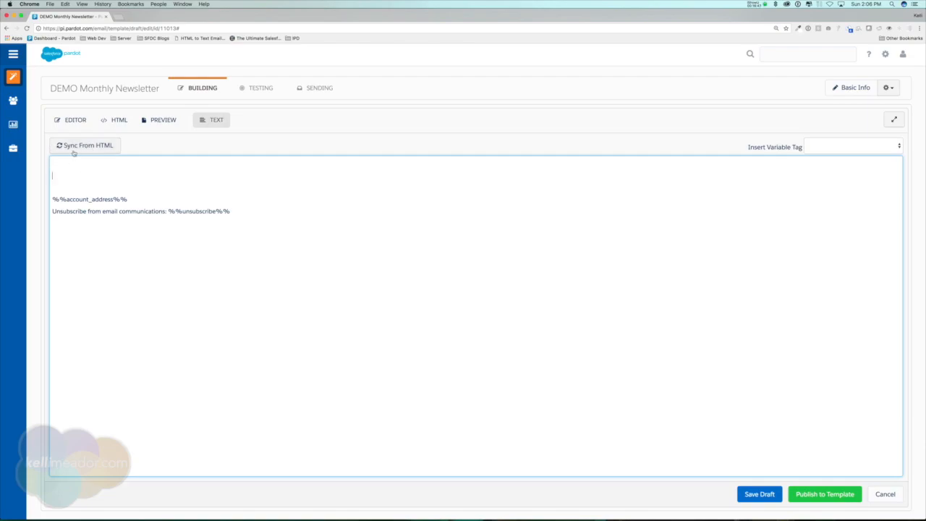
pyautogui.click(93, 148)
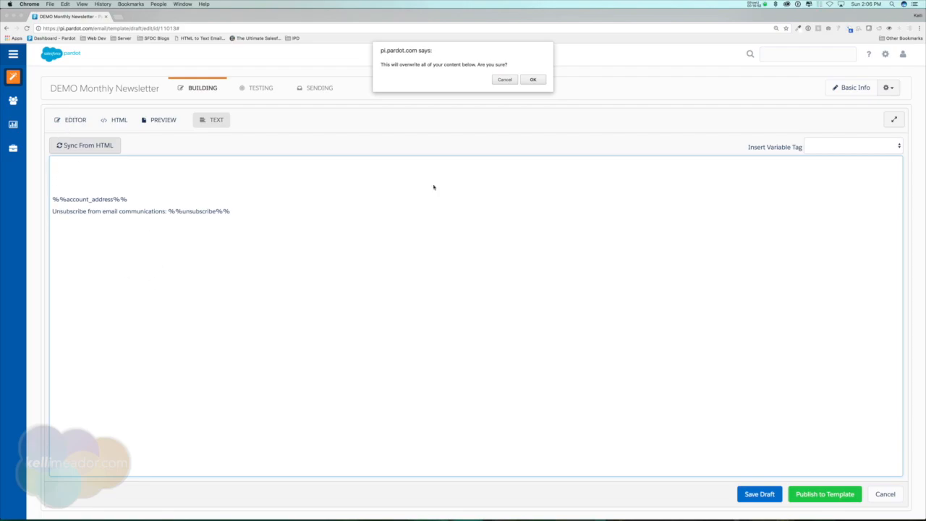
# Step: Confirm the overwrite and review the synced text with %%view_online%%, %%first_name%% and the tutorial sentence
pyautogui.click(542, 81)
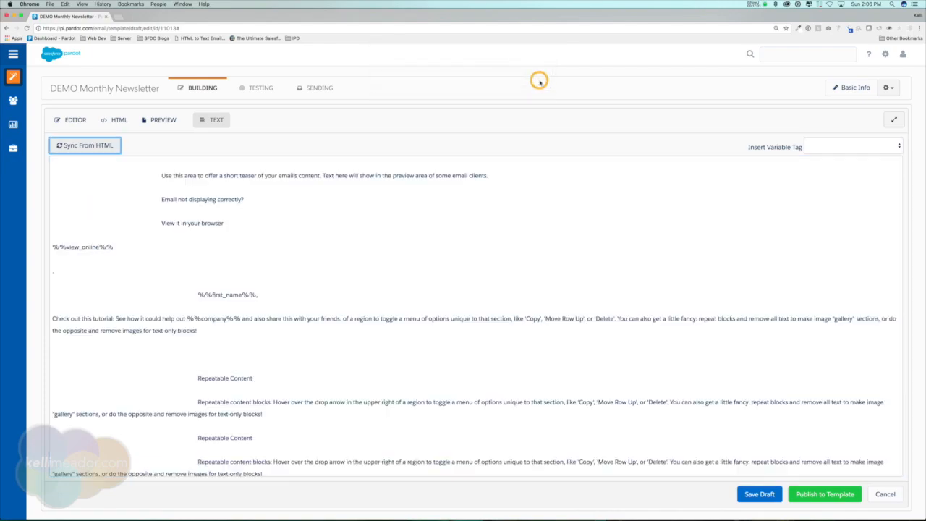
pyautogui.scroll(-5, 300, 268)
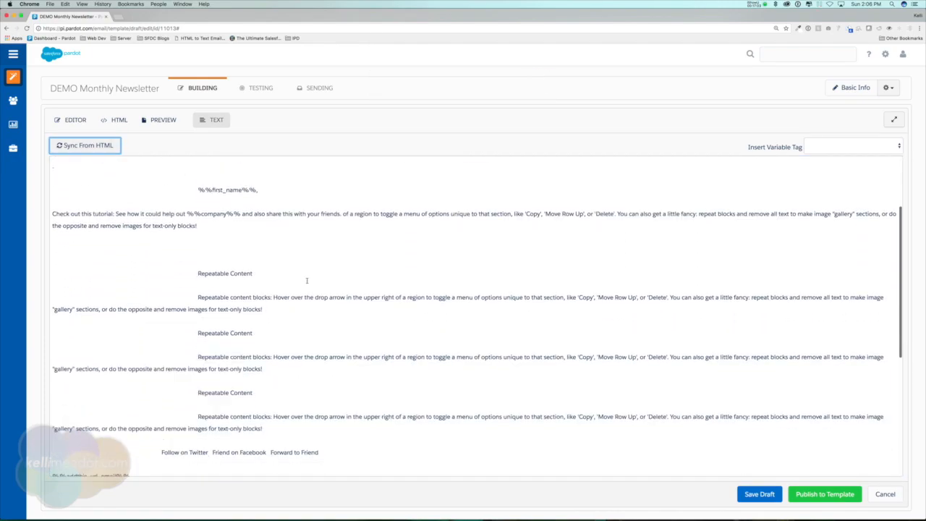
pyautogui.scroll(-1, 306, 289)
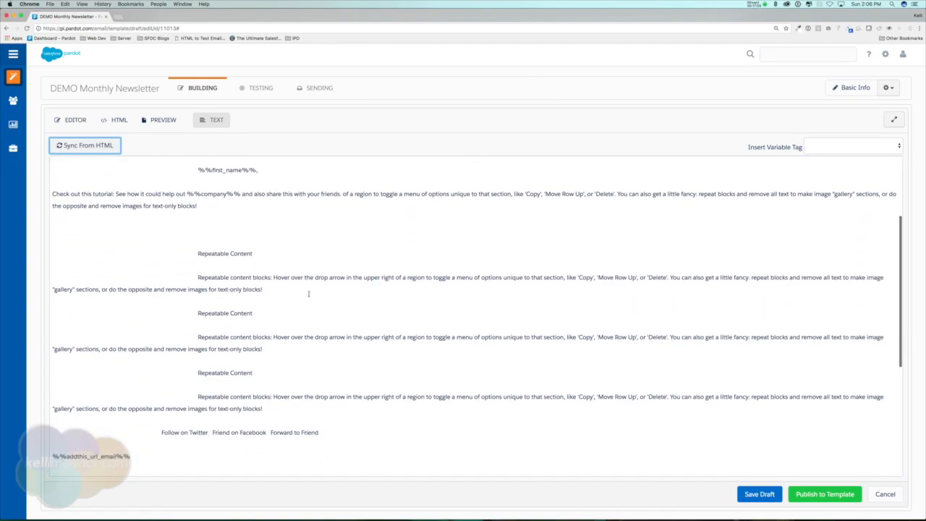
pyautogui.scroll(5, 308, 294)
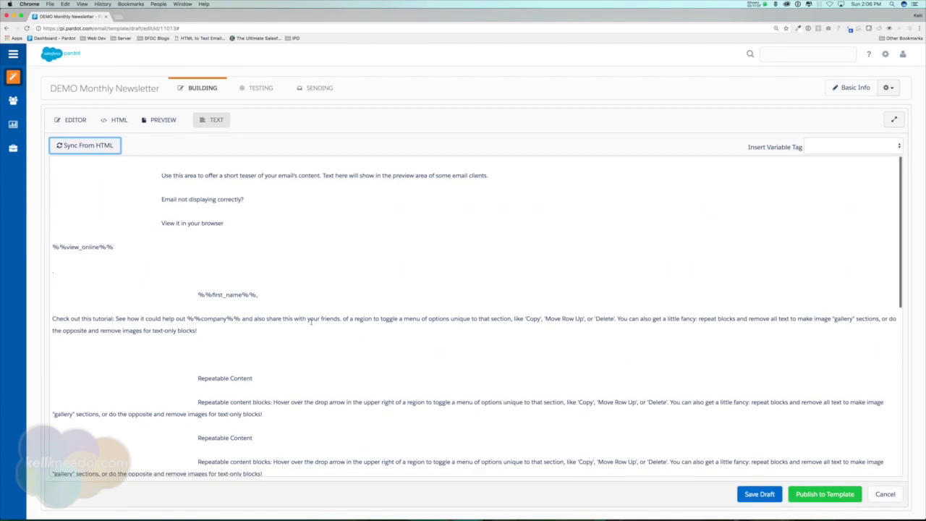
pyautogui.moveTo(200, 330); pyautogui.dragTo(52, 318)
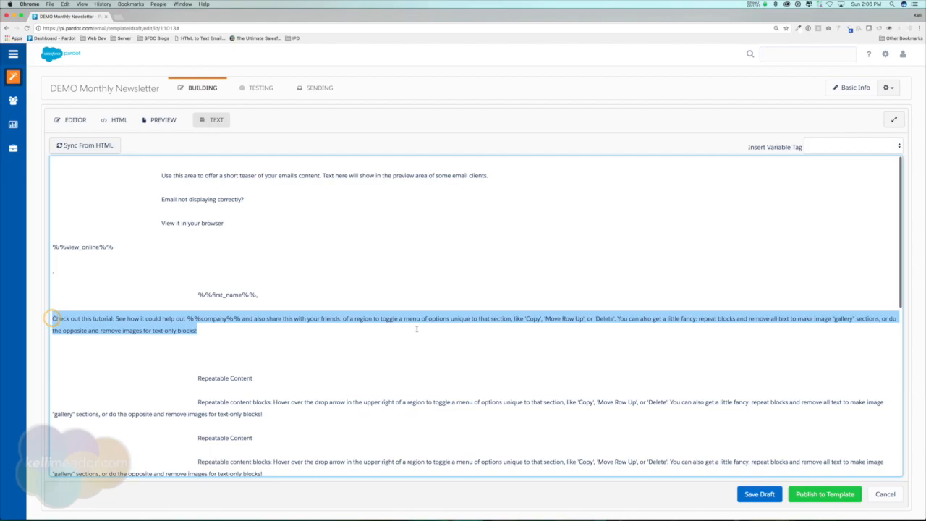
pyautogui.click(217, 335)
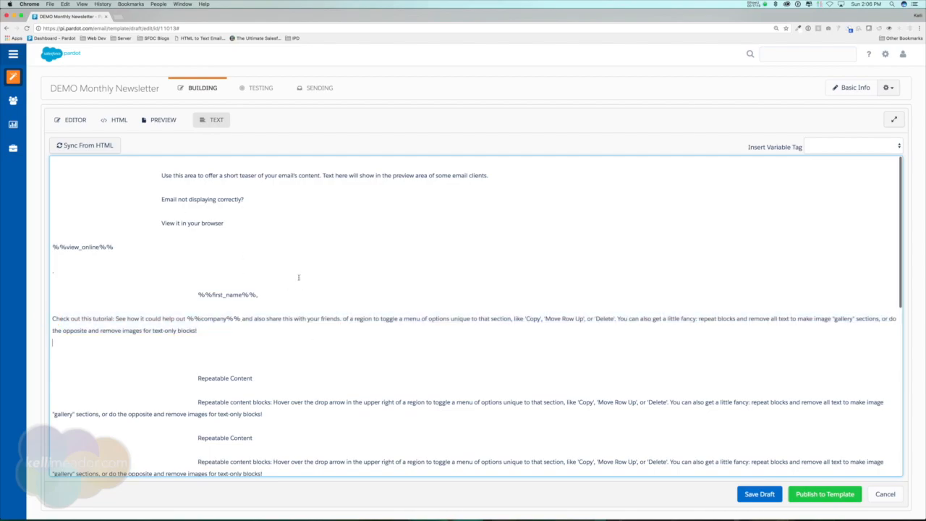
pyautogui.click(323, 275)
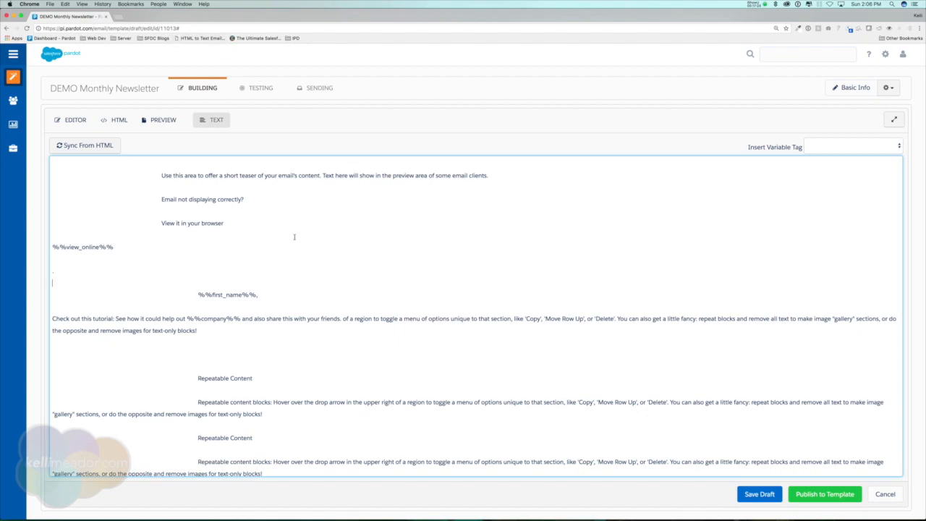
# Step: Open the HTML to Text Email converter bookmark in a new browser tab
pyautogui.rightClick(196, 40)
pyautogui.click(217, 42)
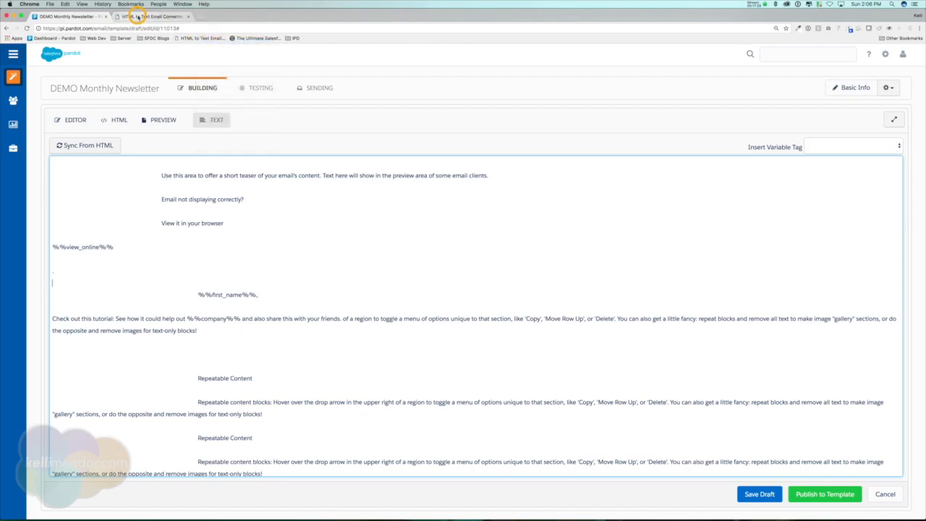
pyautogui.click(138, 16)
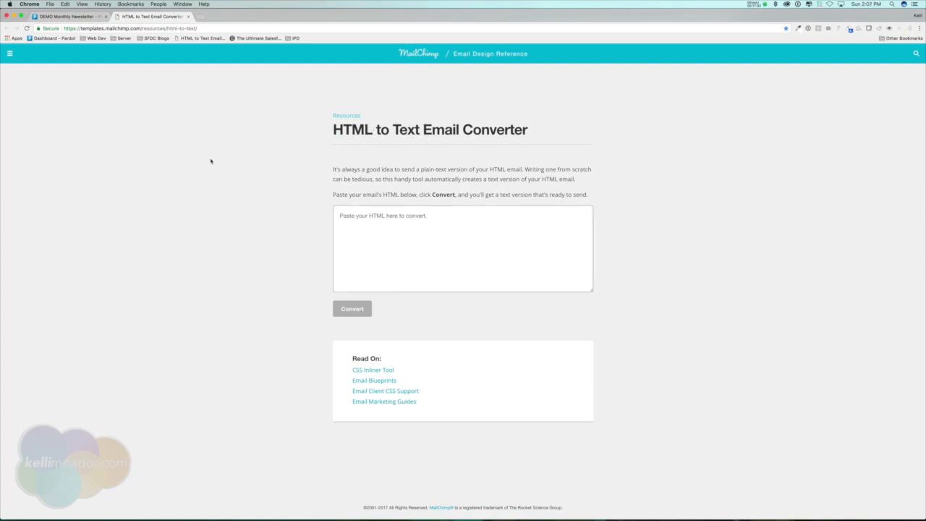
# Step: Copy the newsletter template's full HTML code into the converter's input box
pyautogui.click(60, 19)
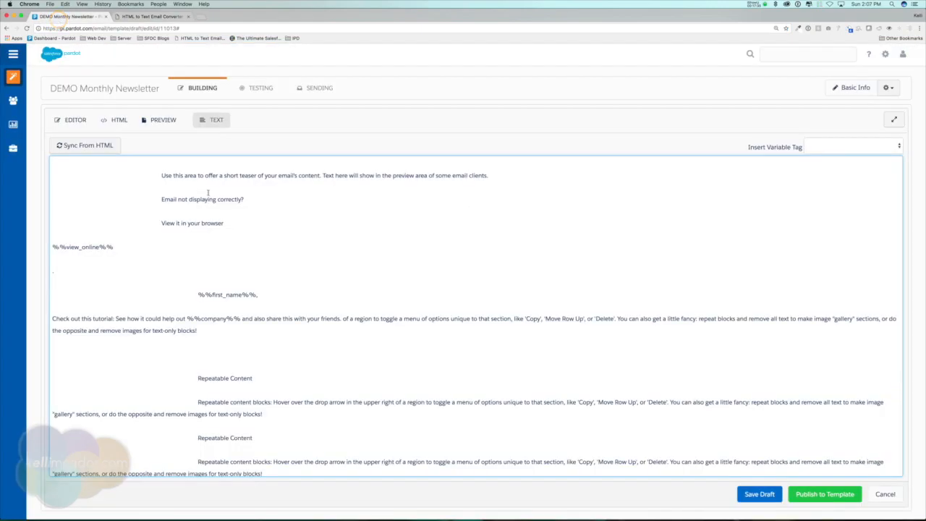
pyautogui.scroll(-10, 384, 359)
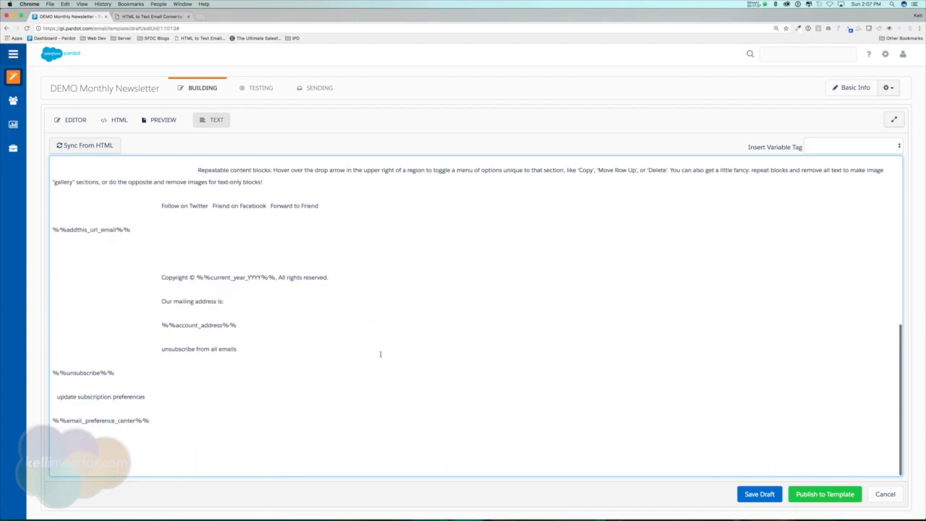
pyautogui.scroll(10, 381, 354)
pyautogui.click(118, 120)
pyautogui.click(291, 211)
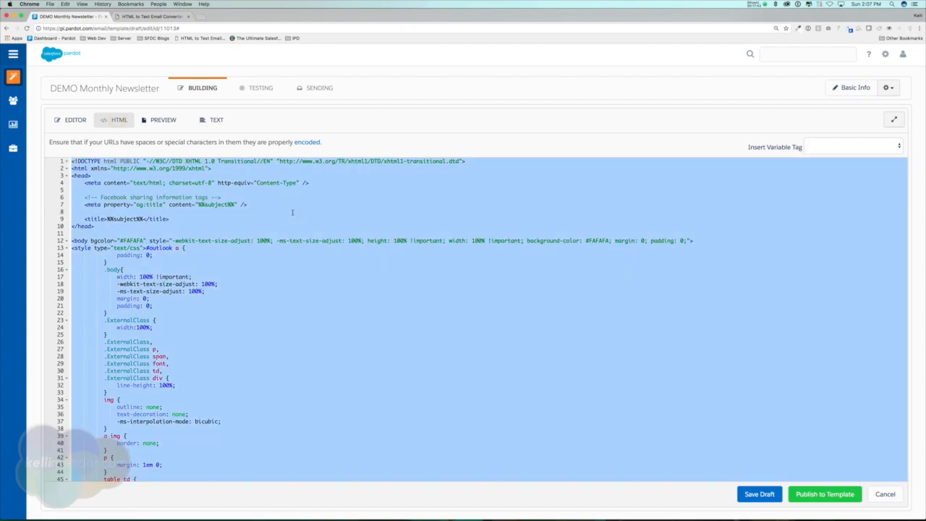
pyautogui.click(145, 16)
pyautogui.click(426, 220)
# Step: Paste the HTML into MailChimp's converter, convert it, and select the resulting plain text
pyautogui.press('super+v')
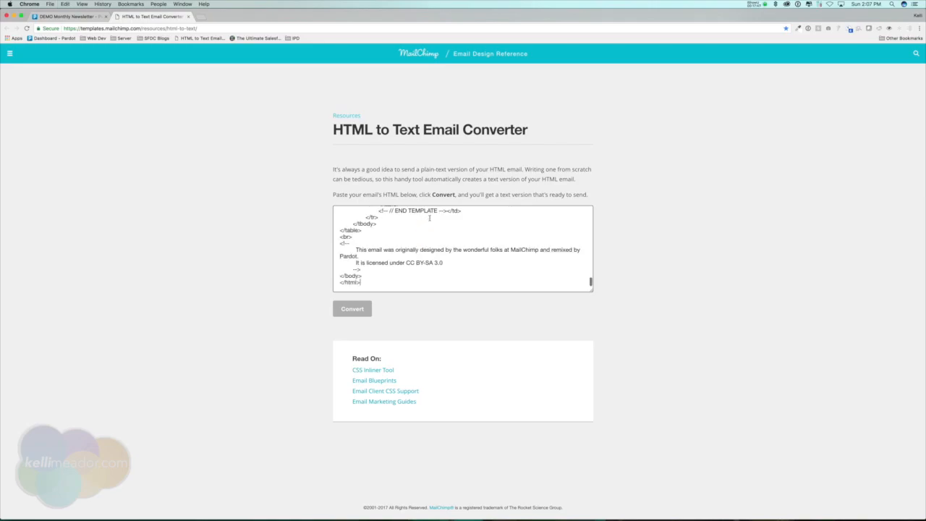
pyautogui.click(350, 309)
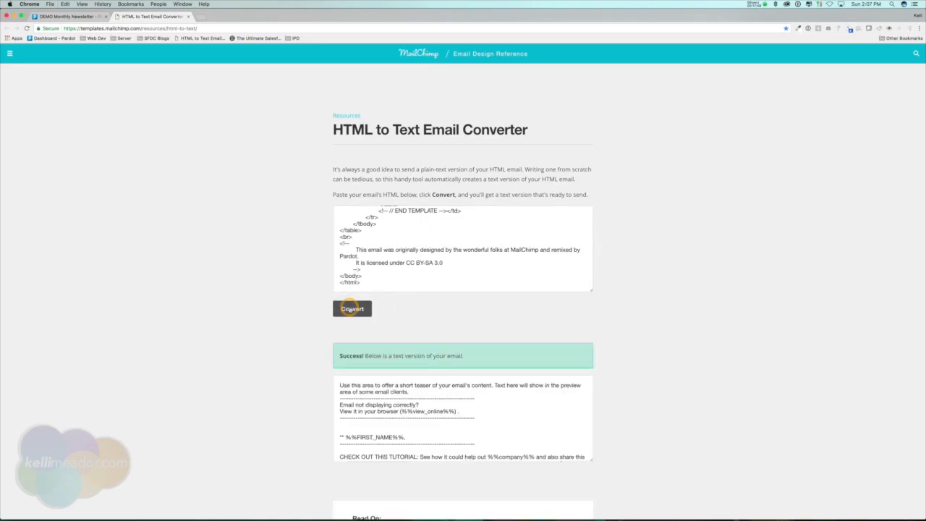
pyautogui.scroll(-6, 503, 423)
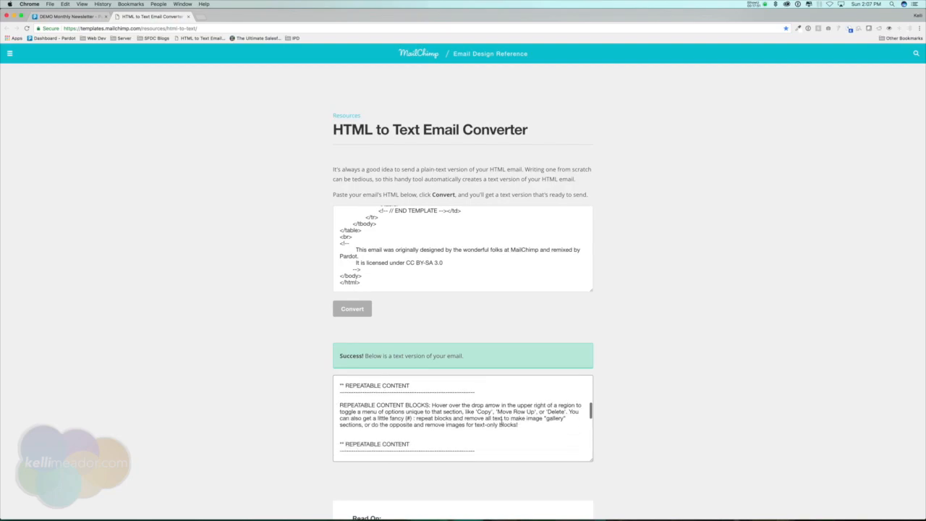
pyautogui.scroll(-10, 501, 421)
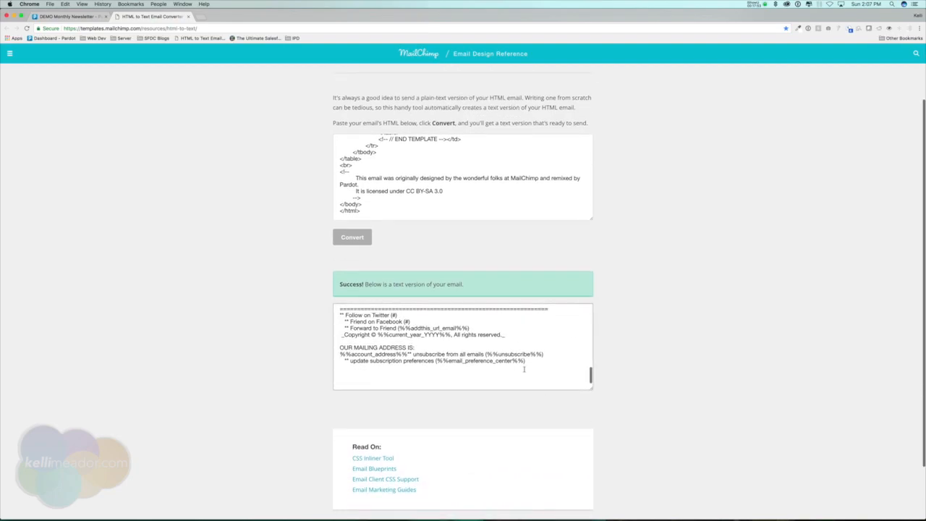
pyautogui.press('super+a')
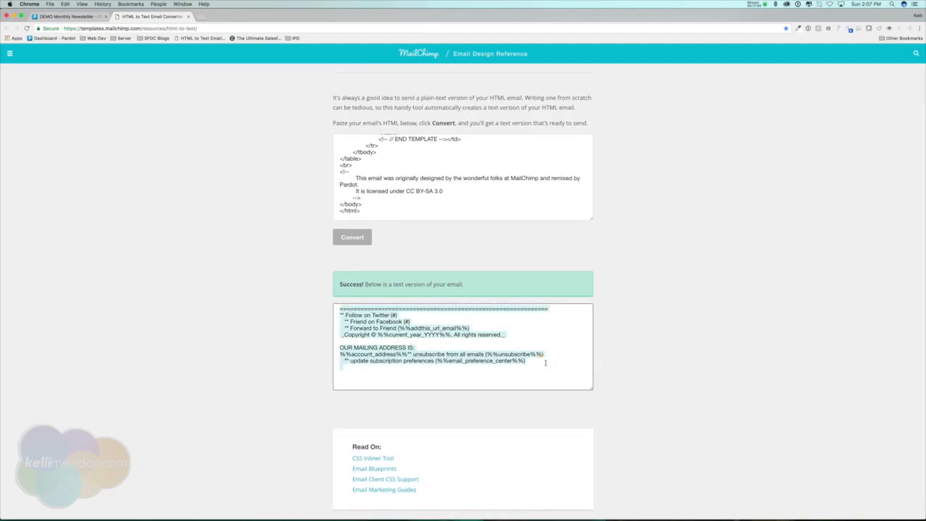
pyautogui.click(65, 16)
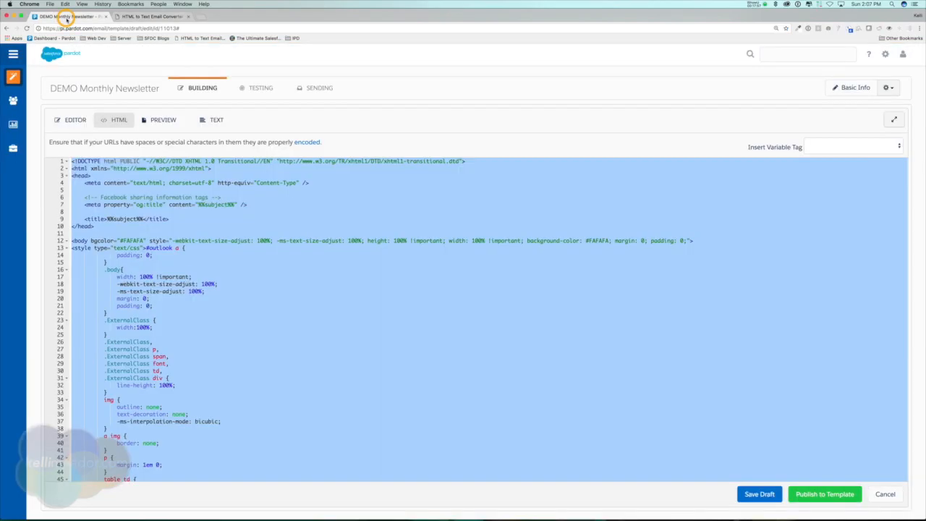
# Step: Replace the plain-text version with MailChimp's converted text and scroll down to the footer
pyautogui.click(216, 121)
pyautogui.click(311, 210)
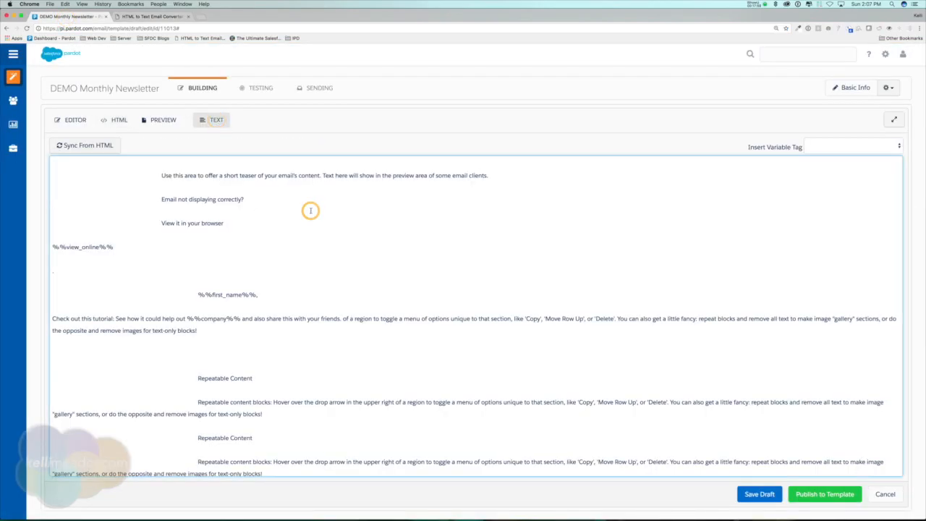
pyautogui.press('super+a')
pyautogui.press('super+v')
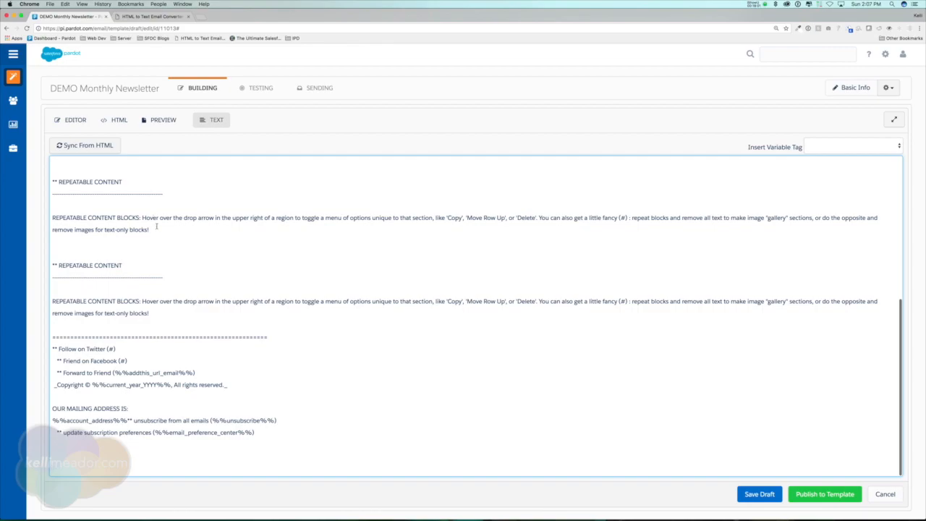
pyautogui.scroll(10, 162, 220)
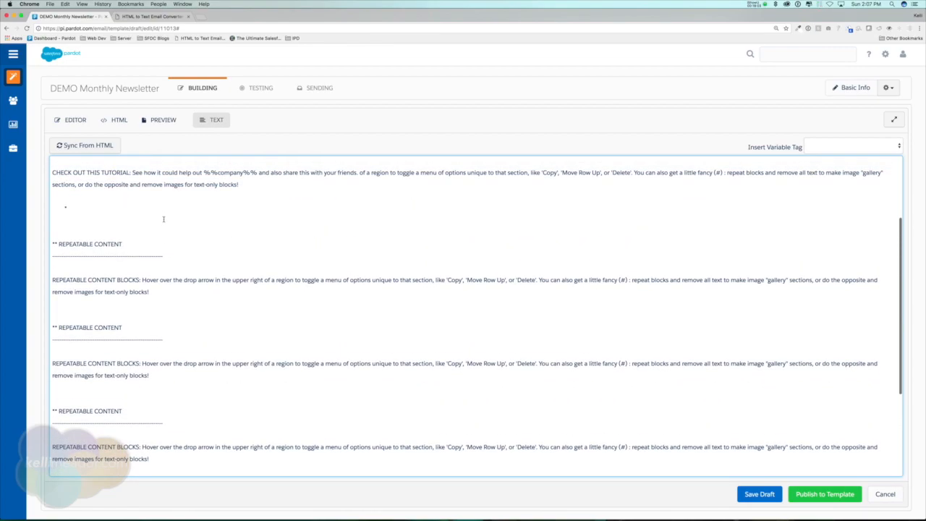
pyautogui.scroll(-2, 181, 231)
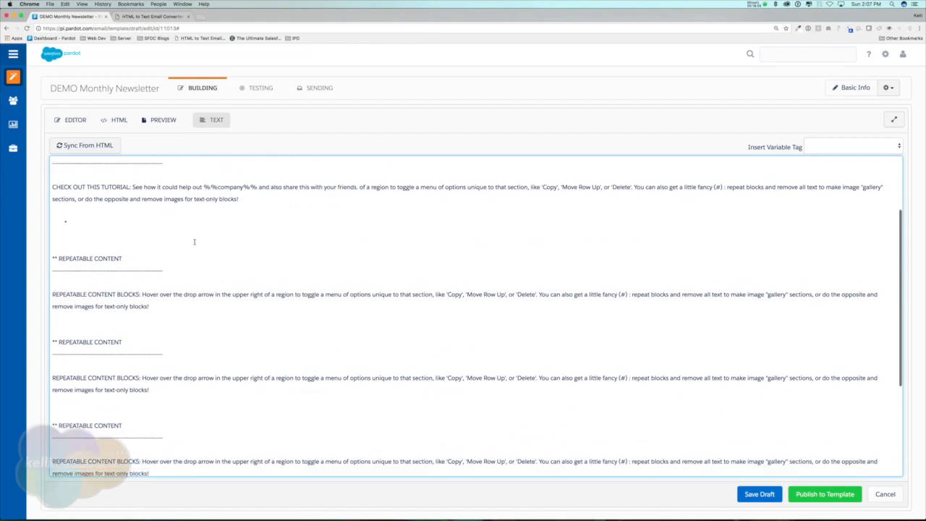
pyautogui.scroll(-4, 194, 242)
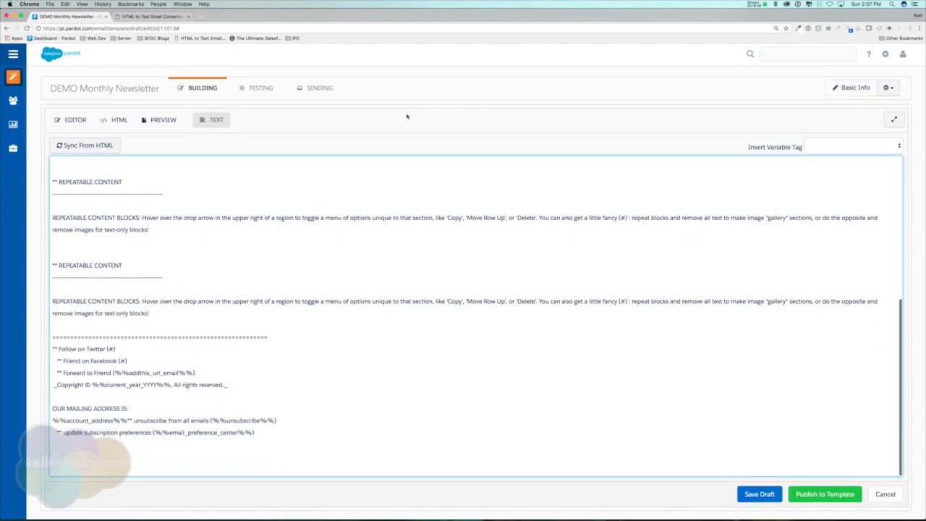
# Step: Delete the parentheses around %%unsubscribe%% and %%email_preference_center%% in the plain-text footer
pyautogui.click(211, 420)
pyautogui.click(275, 420)
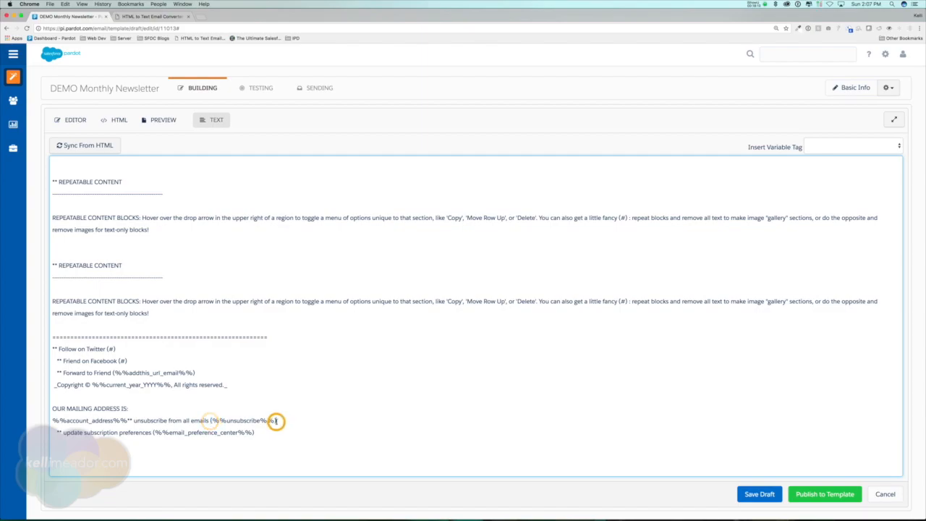
pyautogui.click(210, 420)
pyautogui.press('Delete')
pyautogui.click(274, 420)
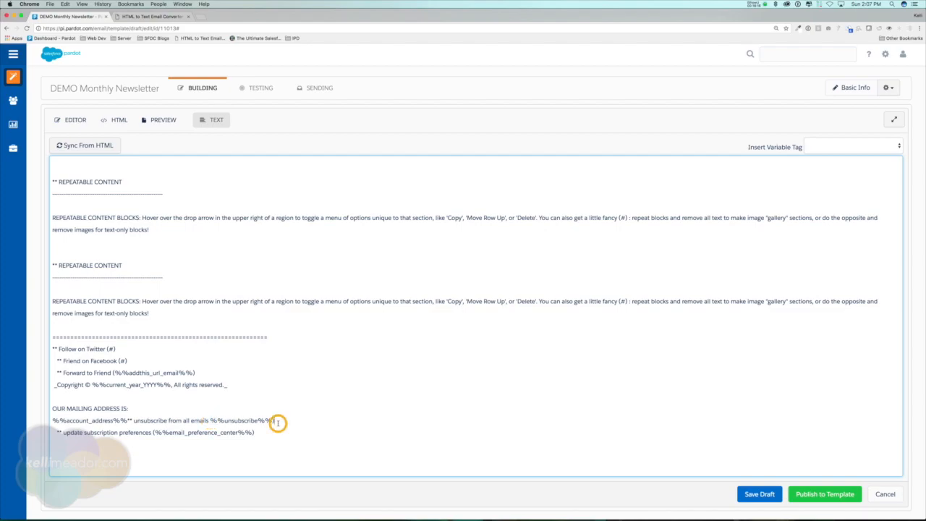
pyautogui.press('BackSpace')
pyautogui.click(268, 433)
pyautogui.press('BackSpace')
pyautogui.click(155, 433)
pyautogui.press('BackSpace')
pyautogui.click(212, 423)
pyautogui.click(215, 433)
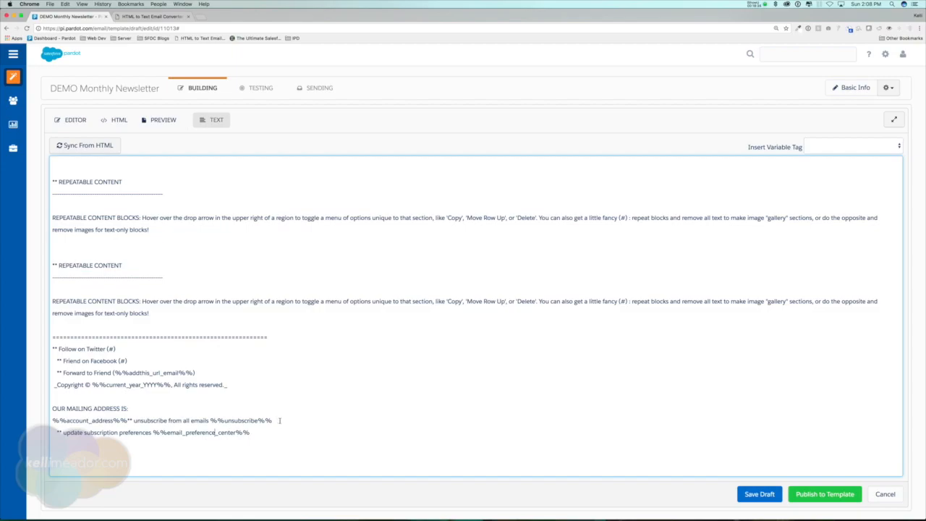
# Step: Point out the cleaned %%unsubscribe%% and %%email_preference_center%% tags, then move to the Testing step
pyautogui.moveTo(211, 421); pyautogui.dragTo(283, 420)
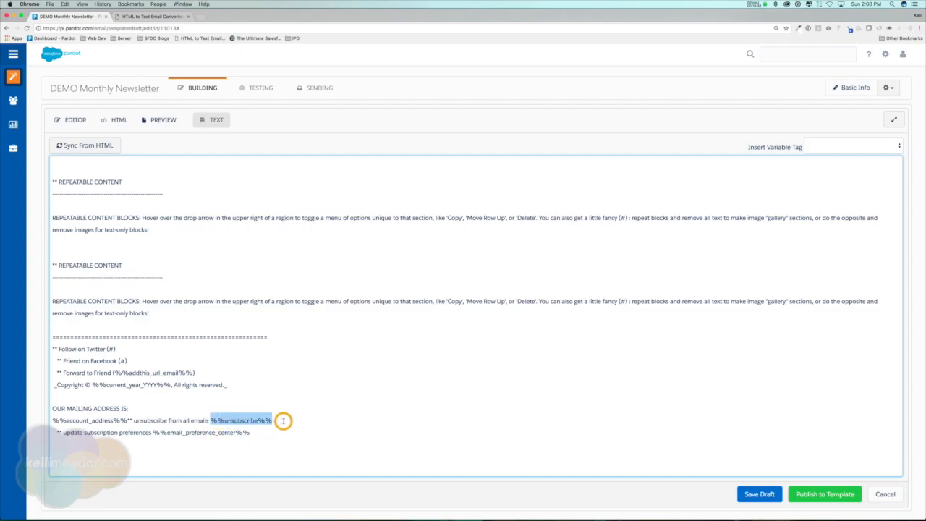
pyautogui.moveTo(152, 432); pyautogui.dragTo(272, 433)
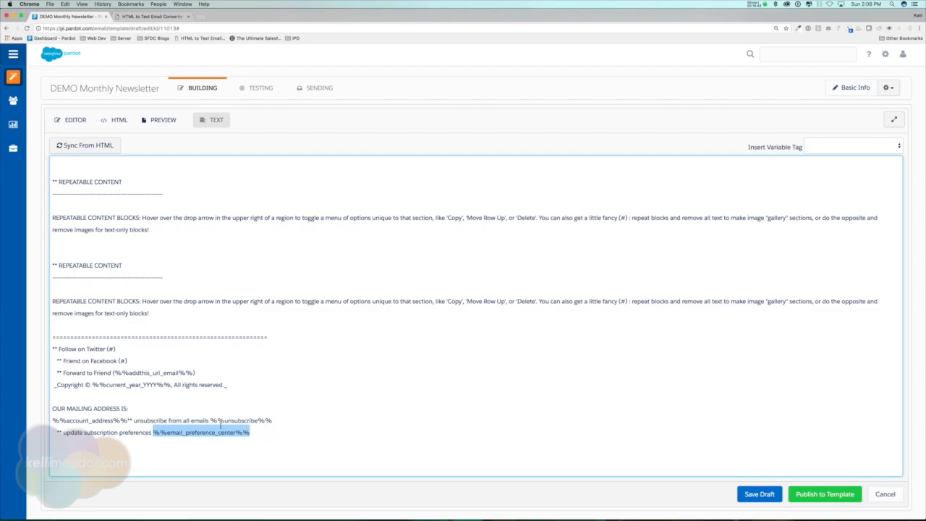
pyautogui.moveTo(210, 420); pyautogui.dragTo(296, 420)
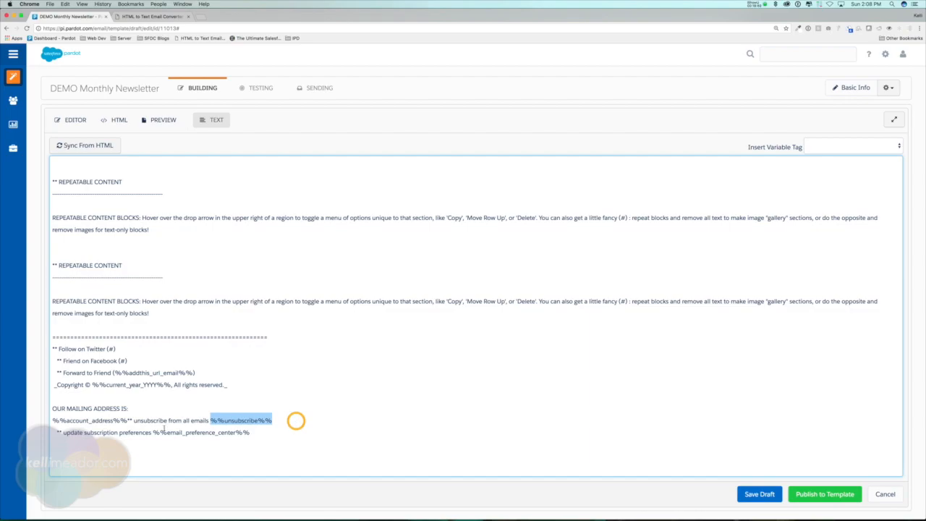
pyautogui.moveTo(153, 433); pyautogui.dragTo(288, 432)
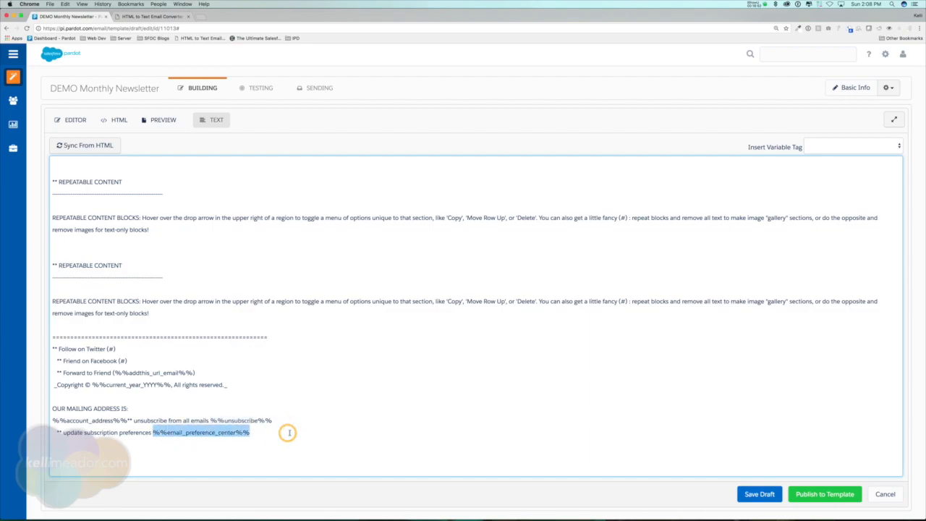
pyautogui.click(264, 432)
pyautogui.scroll(5, 265, 432)
pyautogui.scroll(2, 275, 383)
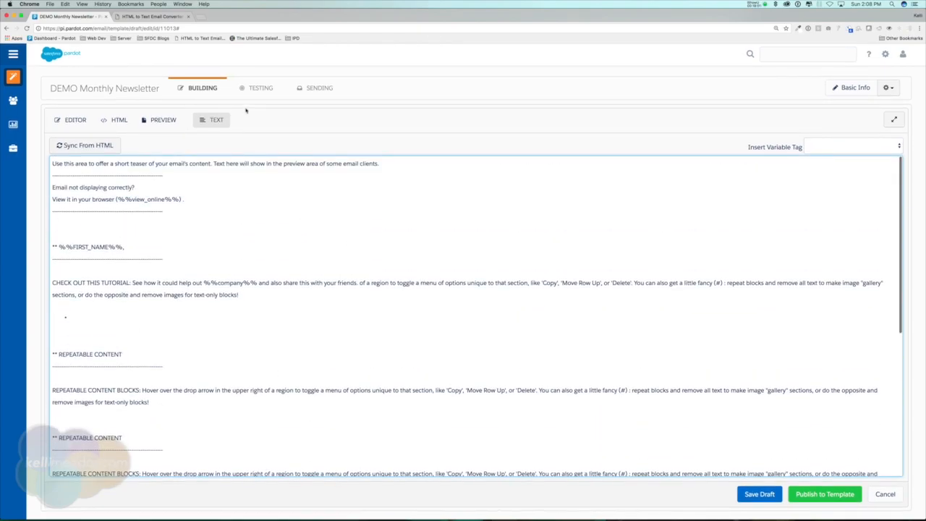
pyautogui.click(261, 87)
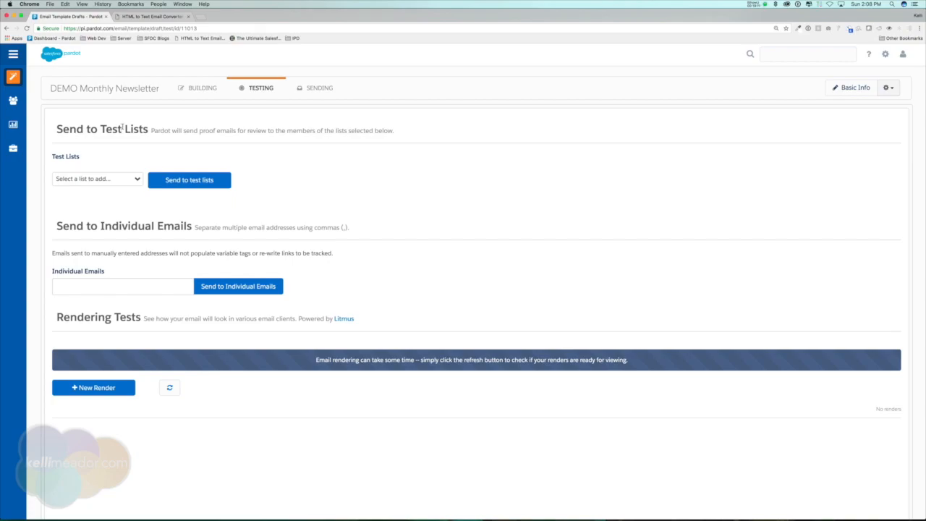
# Step: Add Marketing Test List (3) as the test recipient list for proofs
pyautogui.click(111, 180)
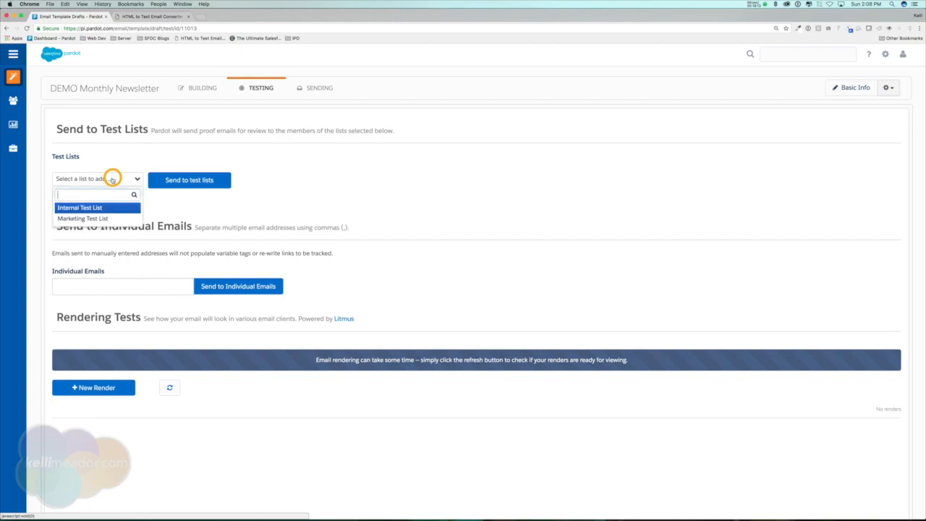
pyautogui.click(93, 219)
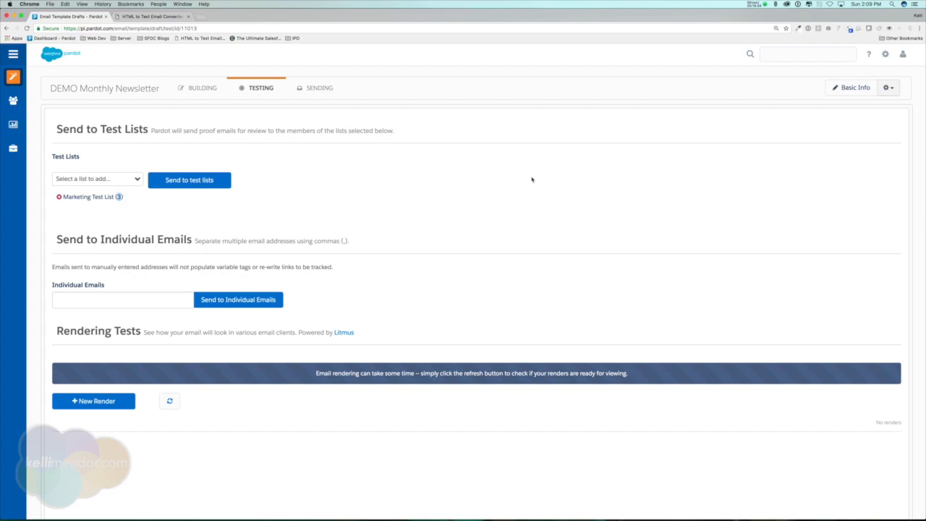
pyautogui.click(533, 177)
pyautogui.moveTo(49, 284); pyautogui.dragTo(104, 284)
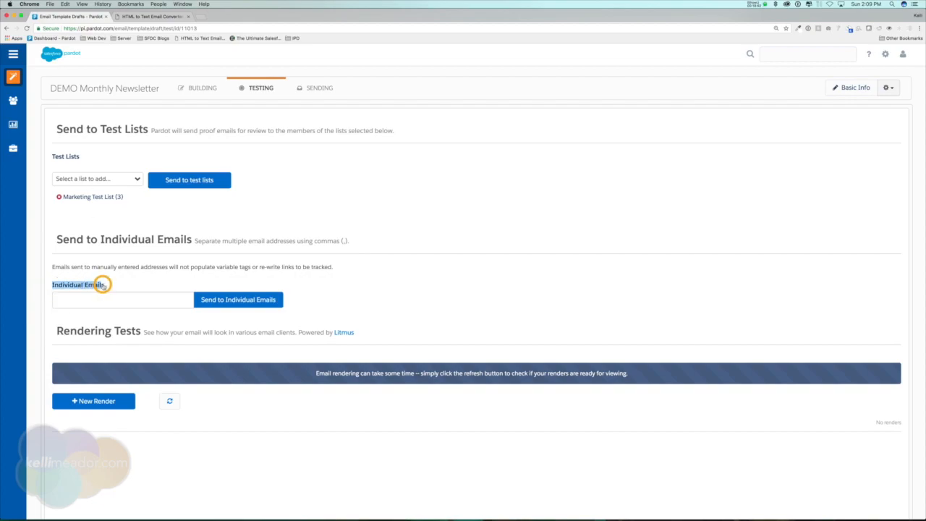
# Step: Remove Marketing Test List and send the proof to an individual e-mail address instead
pyautogui.click(59, 197)
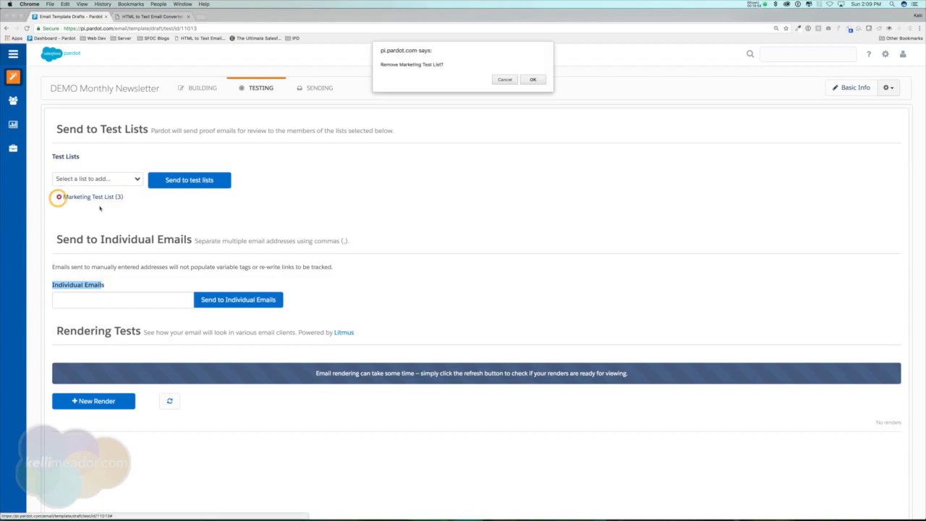
pyautogui.click(532, 79)
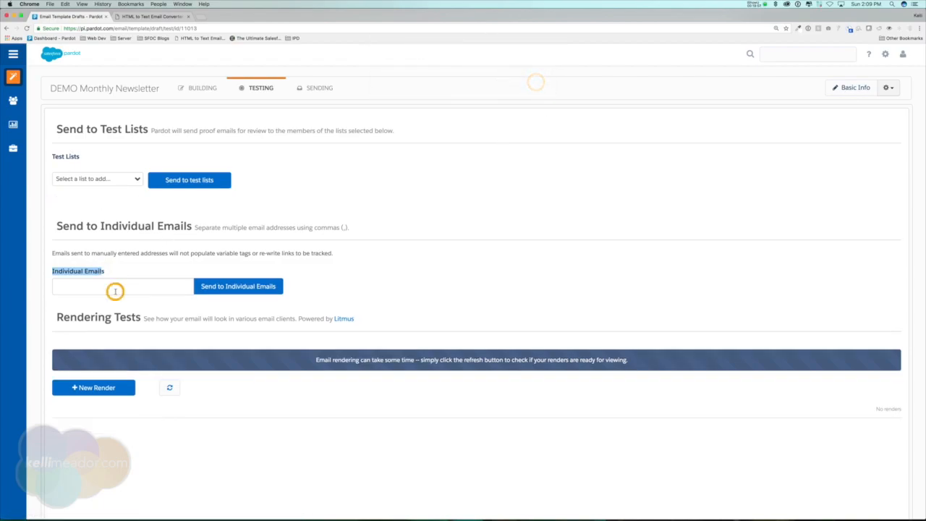
pyautogui.click(115, 290)
pyautogui.click(220, 286)
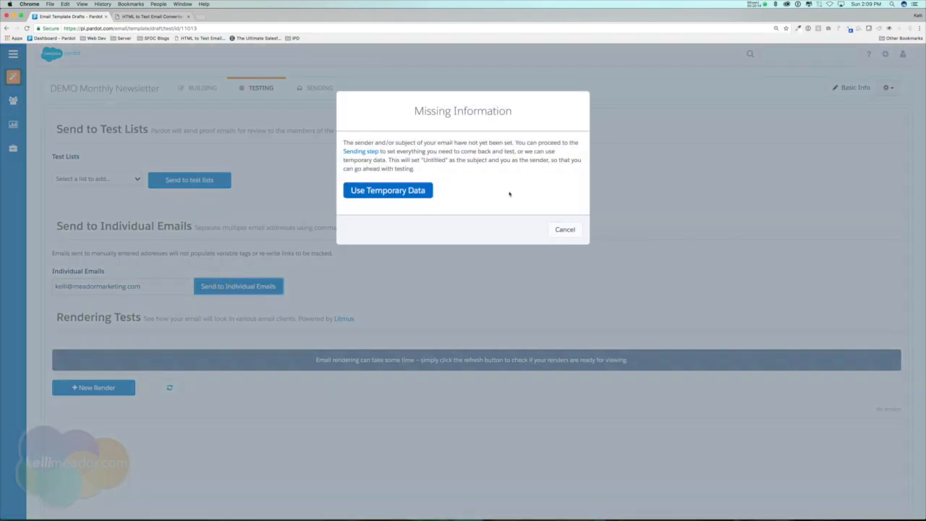
pyautogui.moveTo(413, 111); pyautogui.dragTo(516, 114)
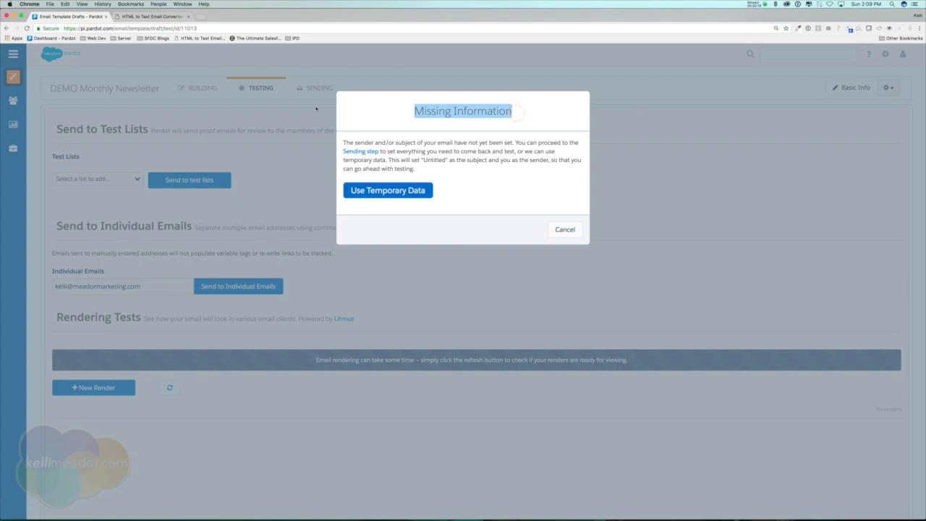
# Step: Accept temporary sender and subject data so the proof goes to the individual address
pyautogui.click(389, 191)
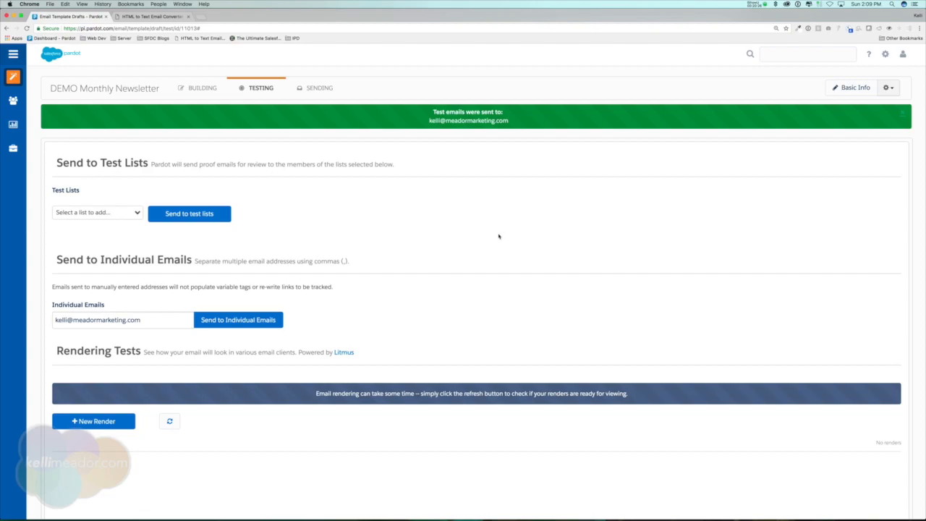
pyautogui.moveTo(428, 121); pyautogui.dragTo(509, 121)
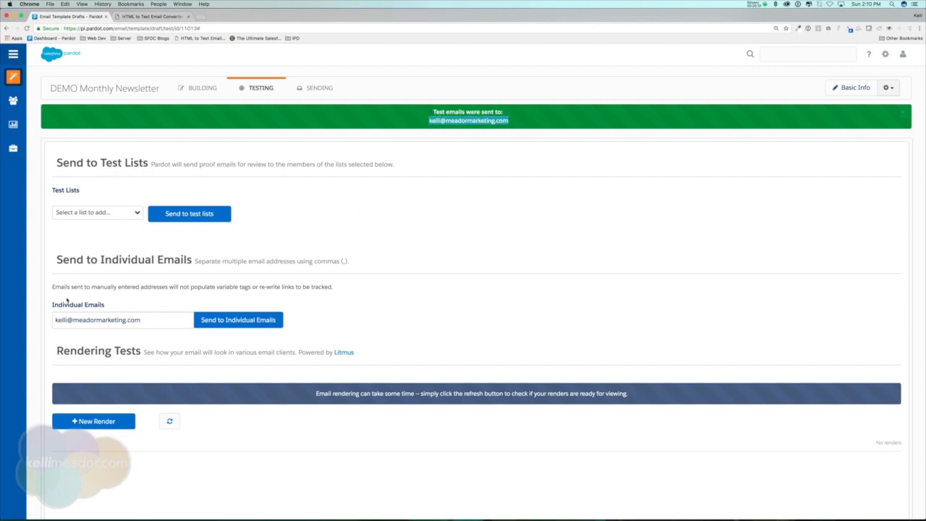
pyautogui.scroll(-1, 68, 296)
pyautogui.moveTo(53, 264); pyautogui.dragTo(337, 266)
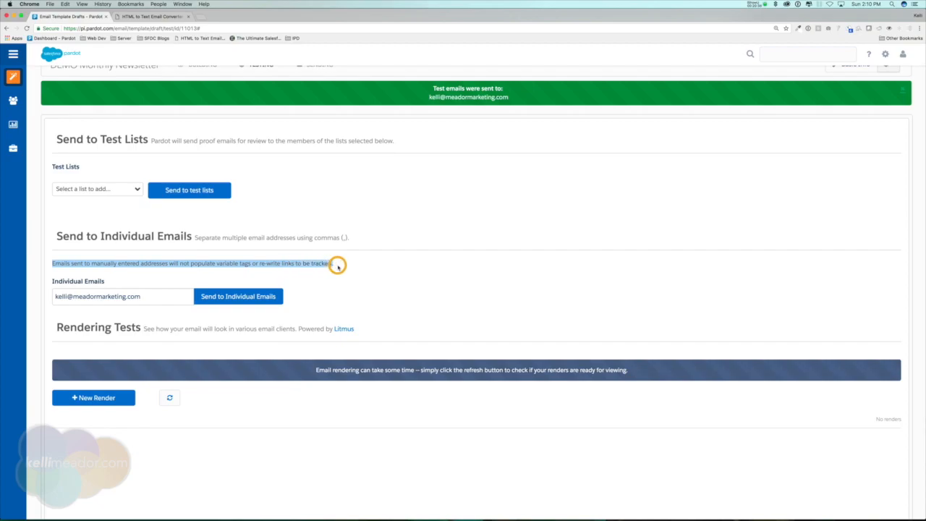
pyautogui.moveTo(337, 266)
pyautogui.mouseDown()
pyautogui.moveTo(319, 262)
pyautogui.moveTo(332, 264)
pyautogui.mouseUp()
pyautogui.click(155, 294)
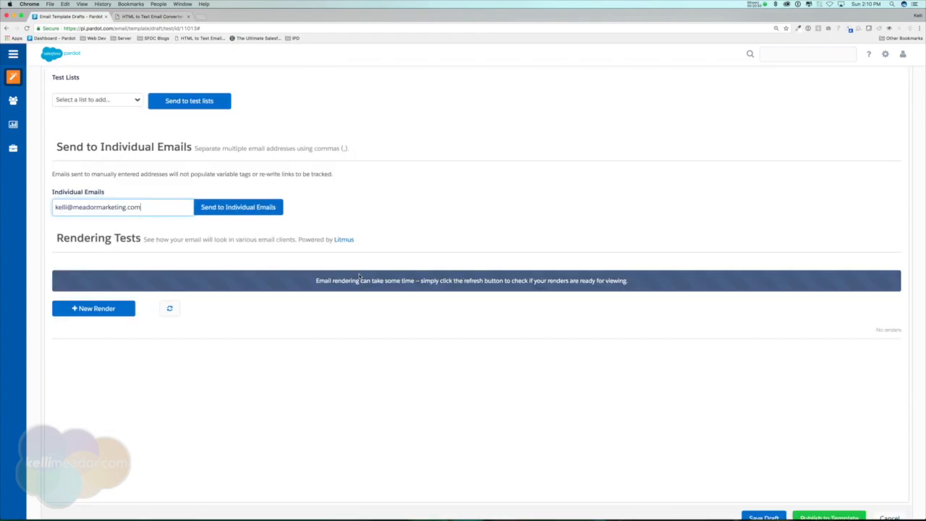
pyautogui.moveTo(56, 238); pyautogui.dragTo(149, 239)
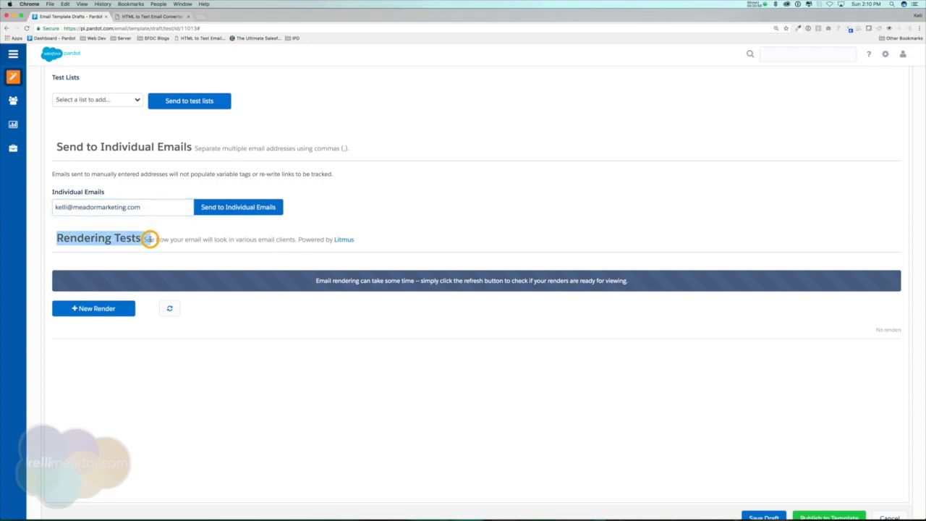
# Step: Start a new Litmus rendering test of the proof email under Rendering Tests
pyautogui.click(93, 311)
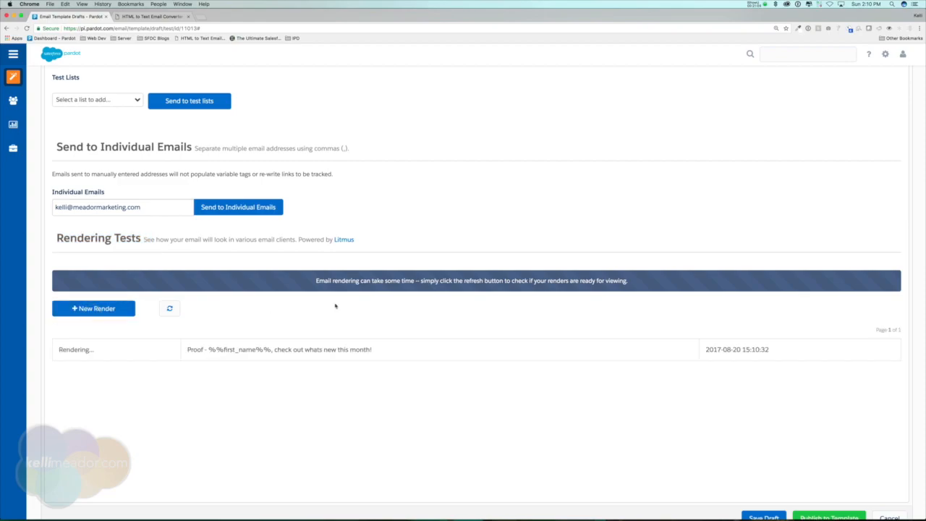
pyautogui.scroll(-2, 332, 311)
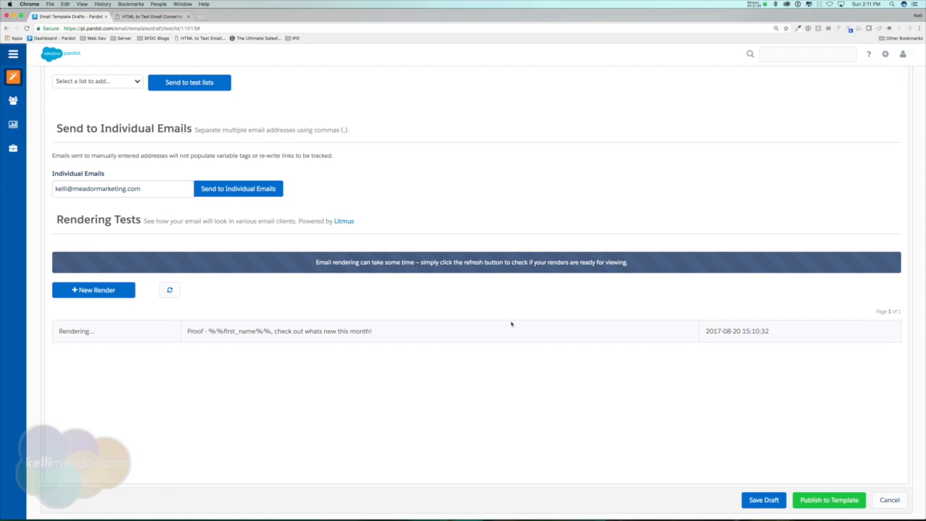
pyautogui.scroll(4, 513, 323)
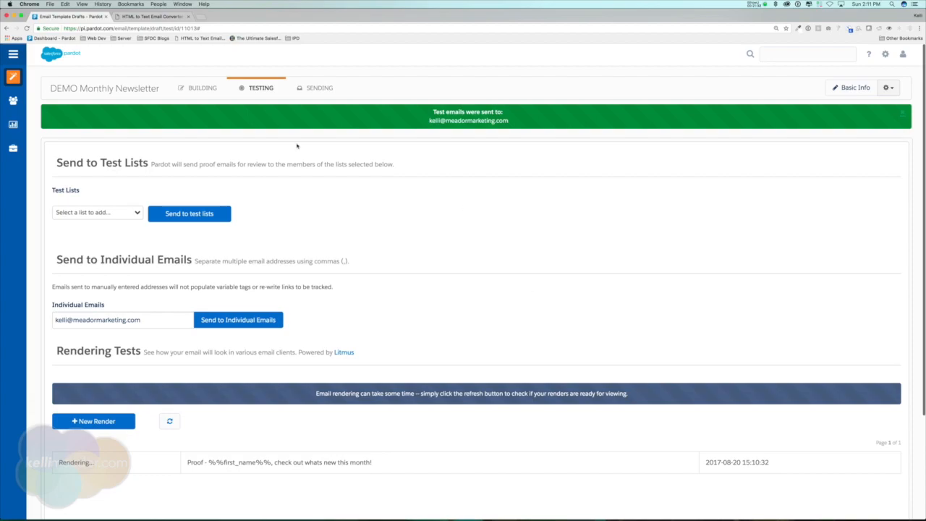
# Step: On the Sending step, set a General User sender named 'Anyname goes here' with the company help address
pyautogui.click(316, 89)
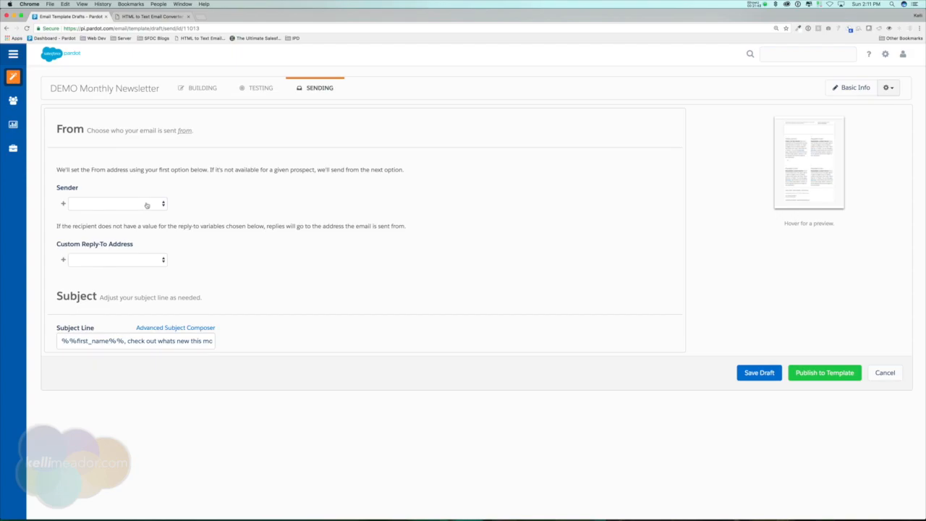
pyautogui.click(143, 205)
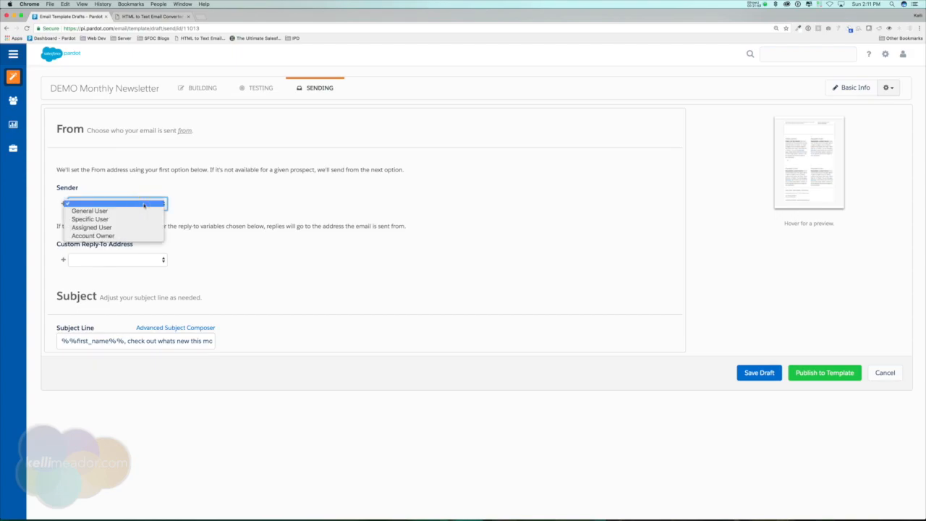
pyautogui.click(139, 212)
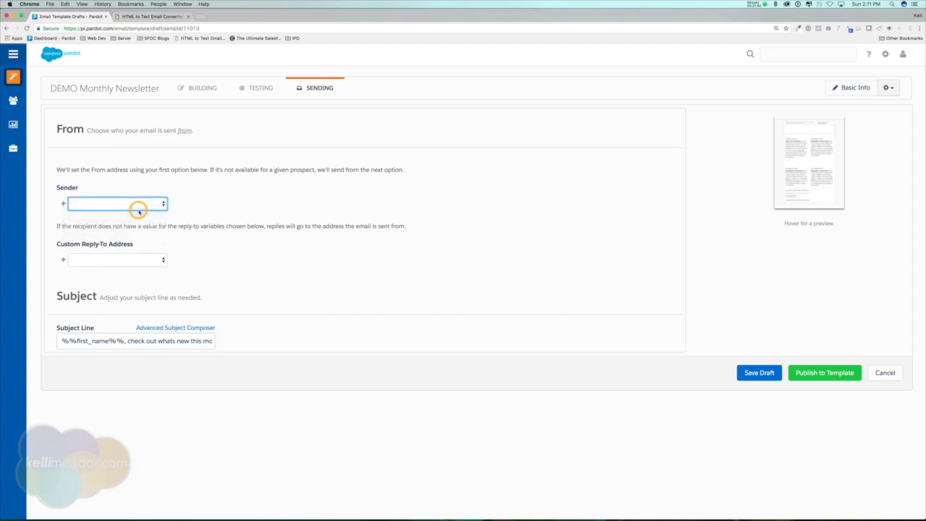
pyautogui.click(139, 227)
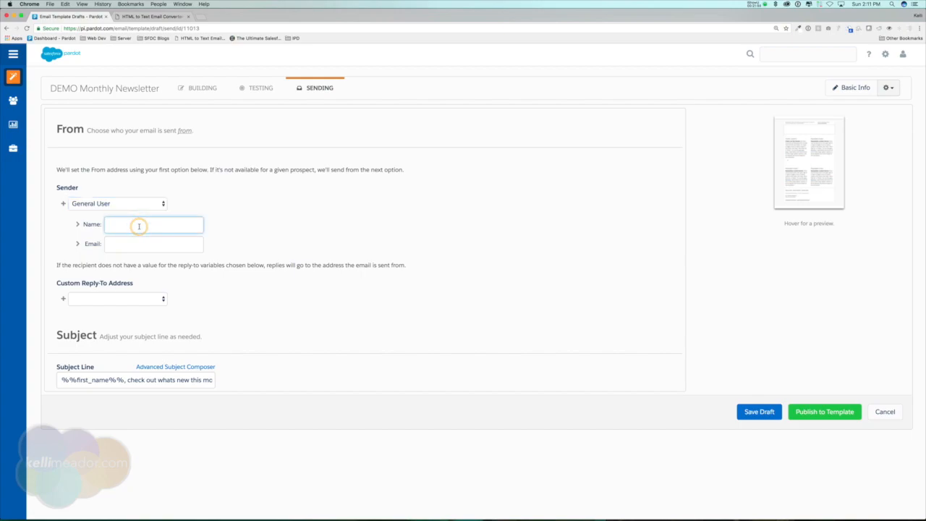
pyautogui.write('Anyname goes here')
pyautogui.press('Tab')
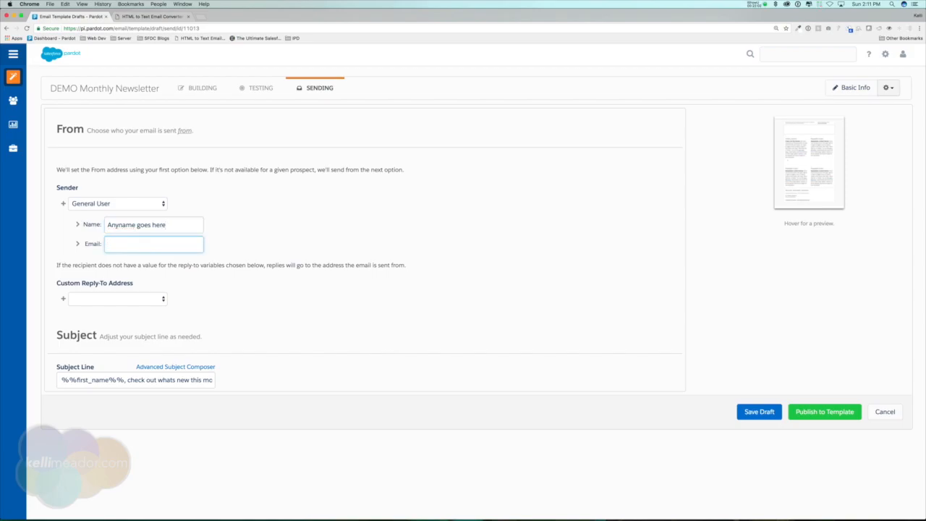
# Step: Change the sender mailbox to 'donotreply' and replace the placeholder name with a full name
pyautogui.moveTo(126, 246); pyautogui.dragTo(203, 246)
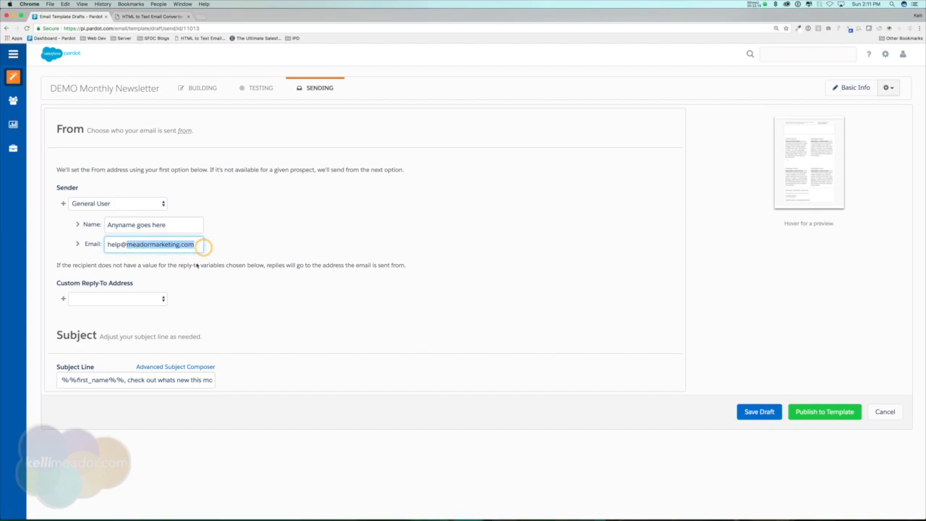
pyautogui.moveTo(105, 225); pyautogui.dragTo(197, 224)
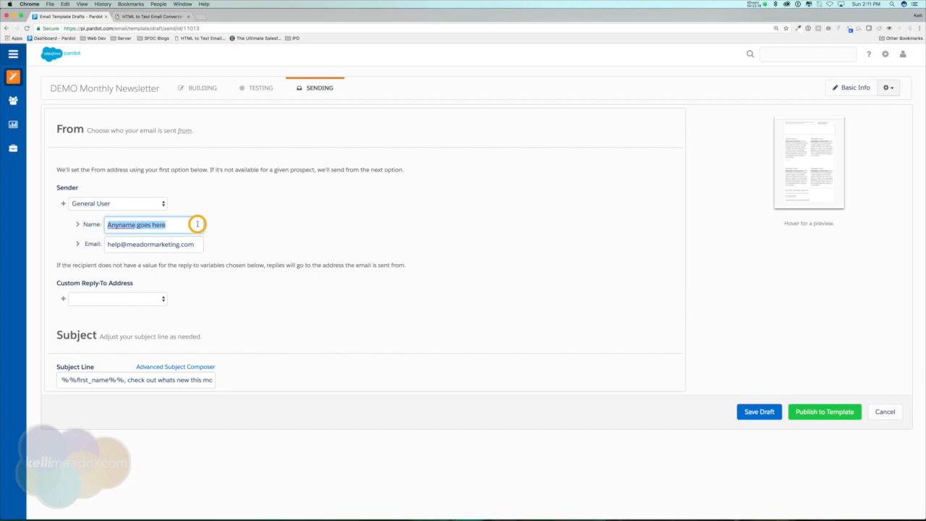
pyautogui.moveTo(121, 245); pyautogui.dragTo(105, 245)
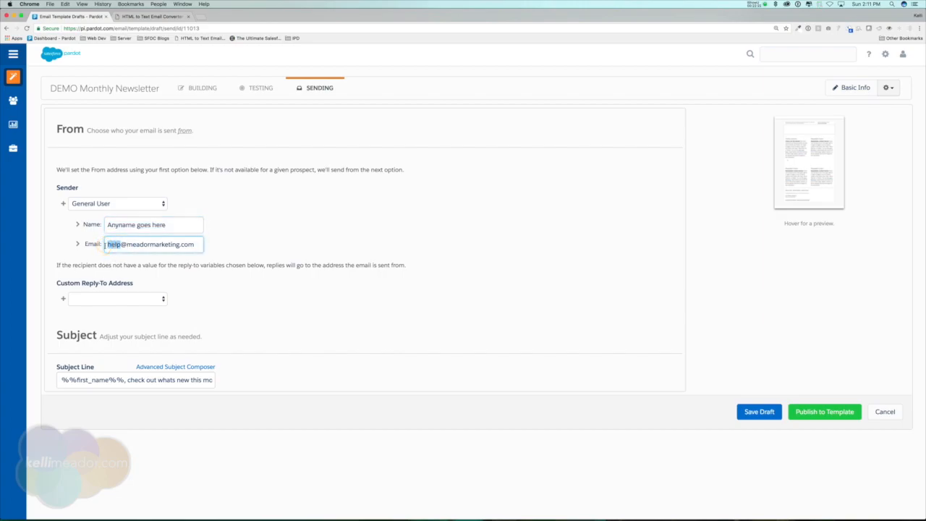
pyautogui.write('donotreply')
pyautogui.moveTo(171, 226); pyautogui.dragTo(102, 224)
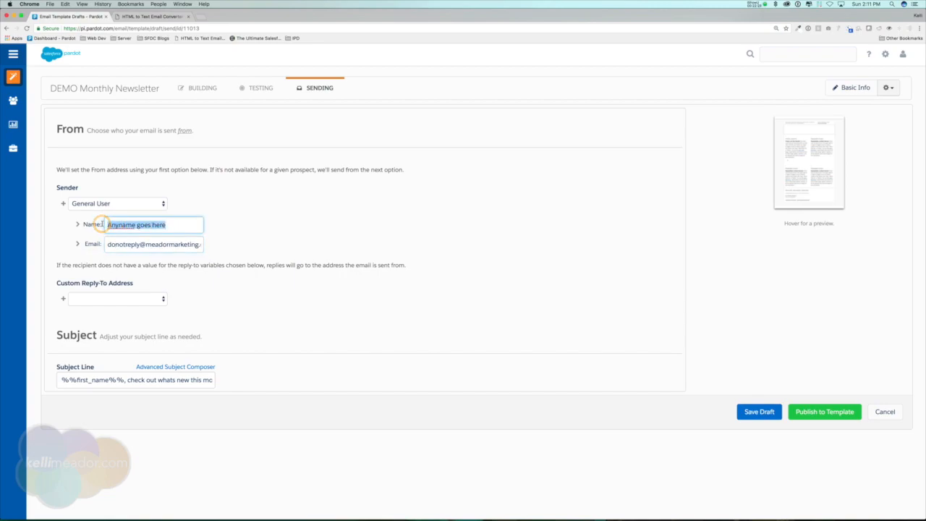
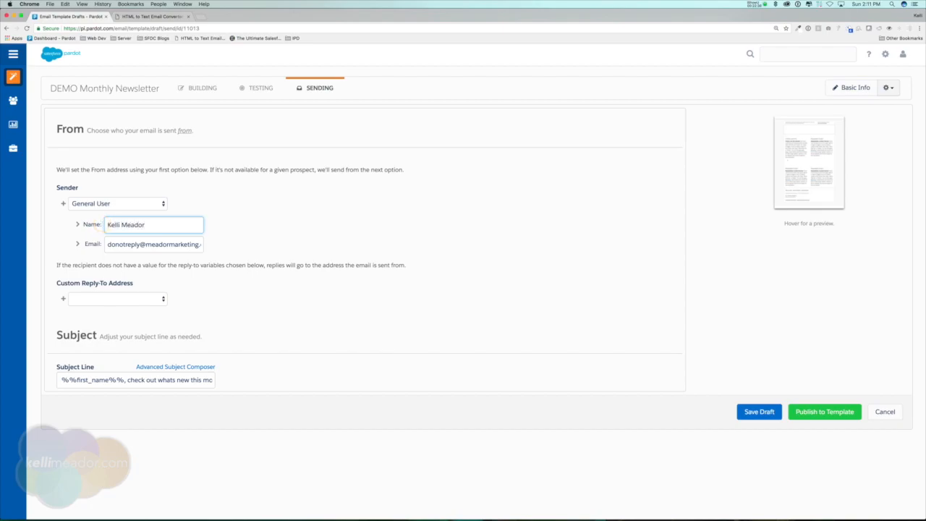
# Step: Set the sender type to Specific User and choose the sending user from the list
pyautogui.click(112, 205)
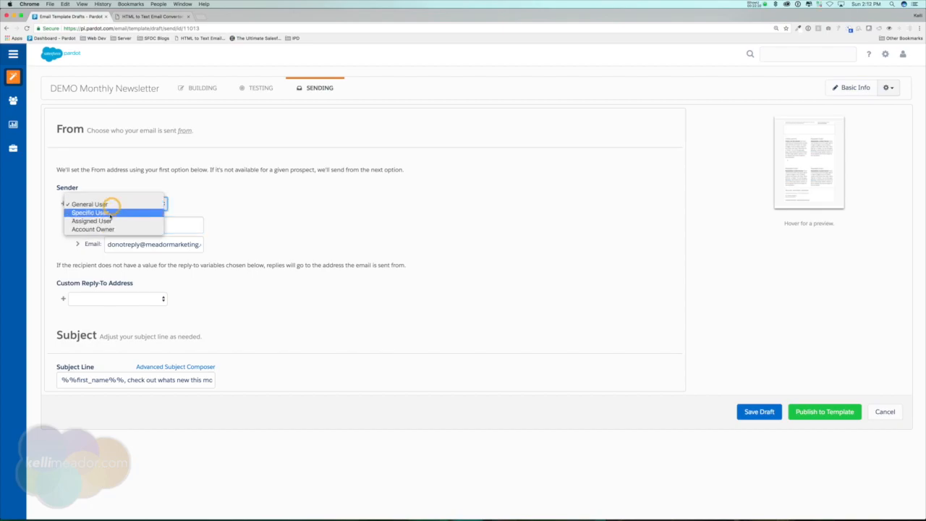
pyautogui.click(110, 213)
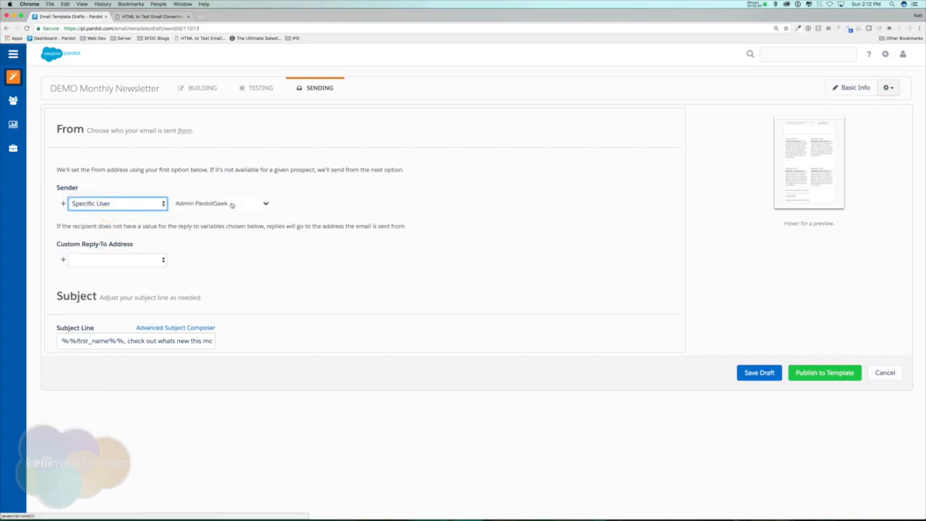
pyautogui.click(232, 204)
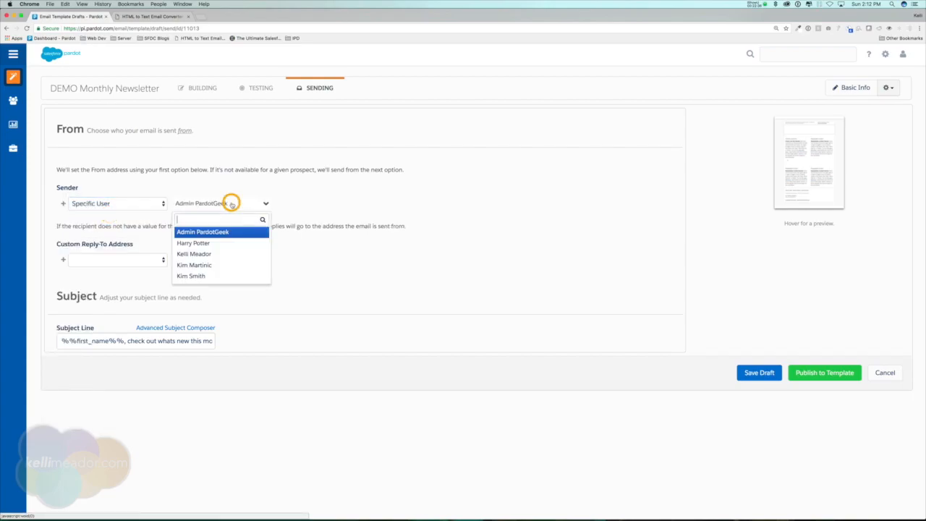
pyautogui.click(194, 253)
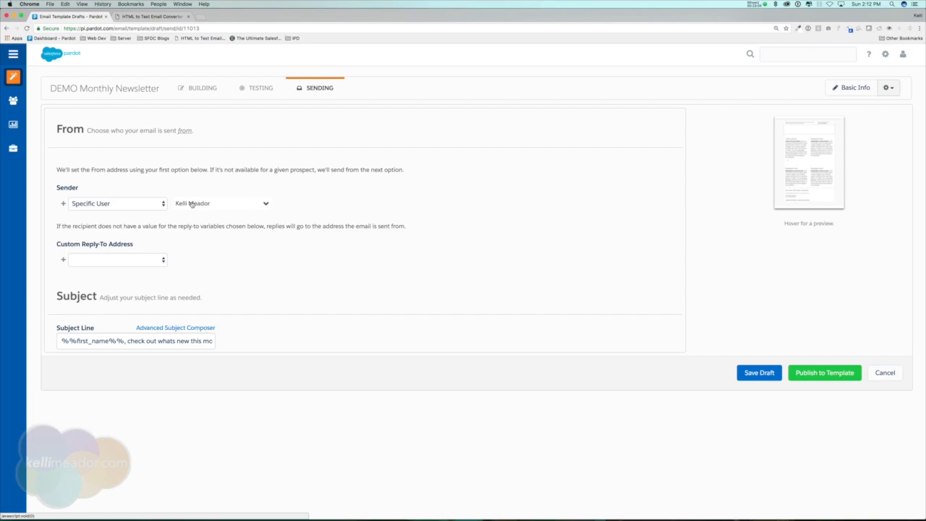
# Step: Add a General User sender option and remove the Specific User option
pyautogui.click(63, 203)
pyautogui.click(118, 226)
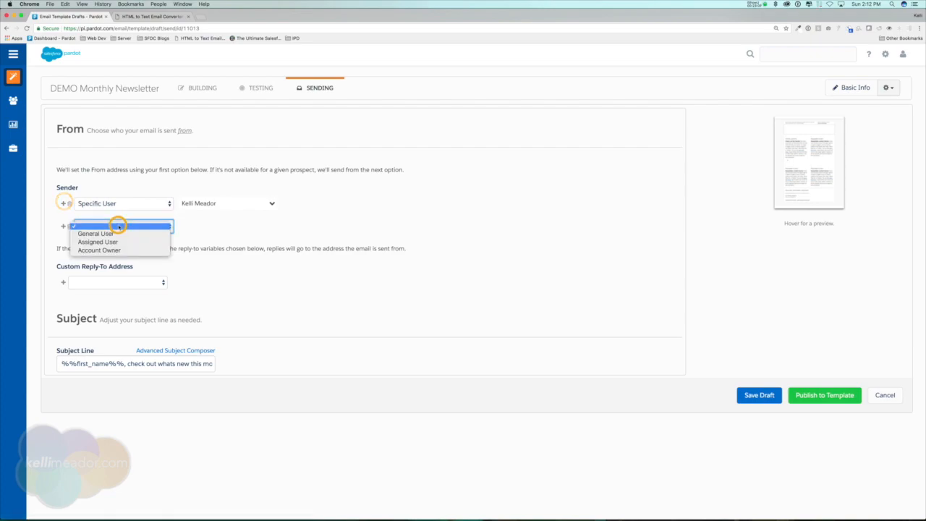
pyautogui.click(120, 233)
pyautogui.click(68, 203)
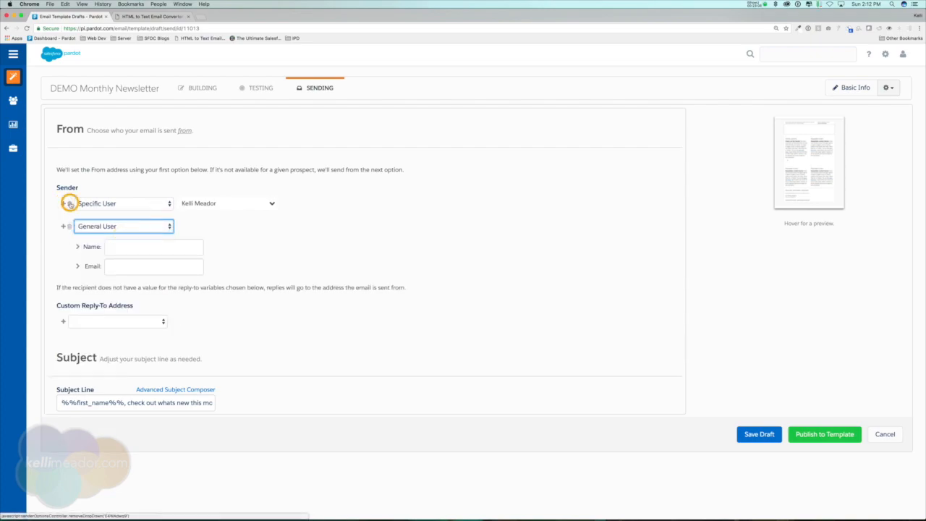
pyautogui.click(144, 223)
# Step: Name the sender 'VP of company' and give it the company's sales e-mail address
pyautogui.write('VP of company')
pyautogui.press('Tab')
pyautogui.write('donotrep')
pyautogui.press('BackSpace')
pyautogui.press('BackSpace')
pyautogui.press('BackSpace')
pyautogui.press('BackSpace')
pyautogui.press('BackSpace')
pyautogui.press('BackSpace')
pyautogui.press('BackSpace')
pyautogui.press('BackSpace')
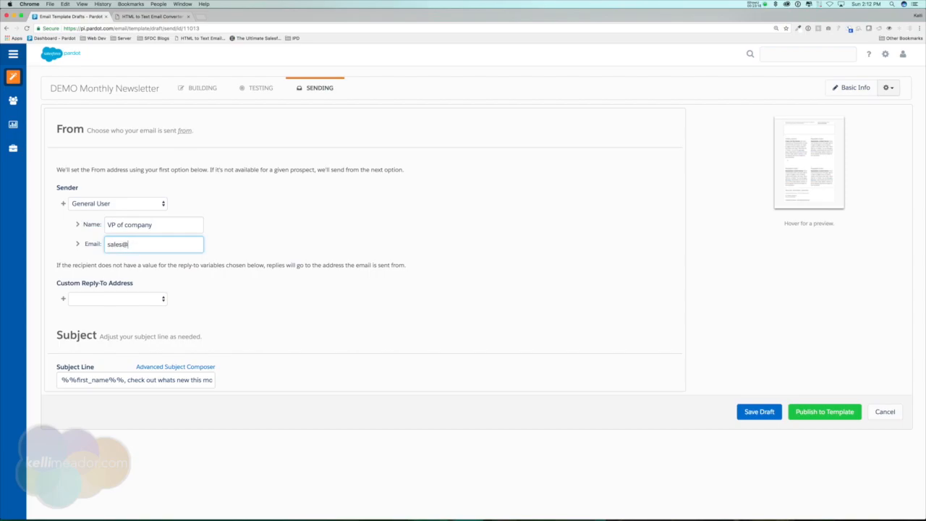
pyautogui.click(89, 223)
pyautogui.moveTo(105, 224); pyautogui.dragTo(164, 225)
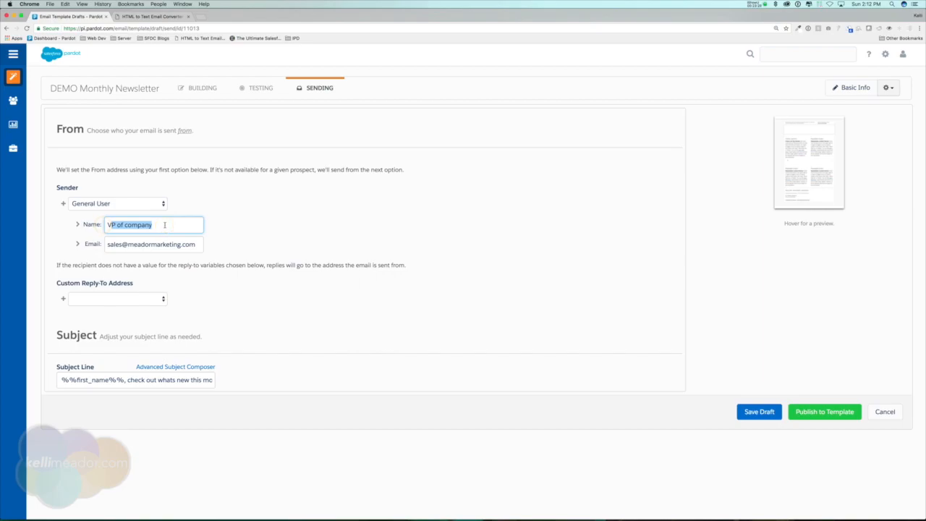
pyautogui.moveTo(107, 244); pyautogui.dragTo(202, 244)
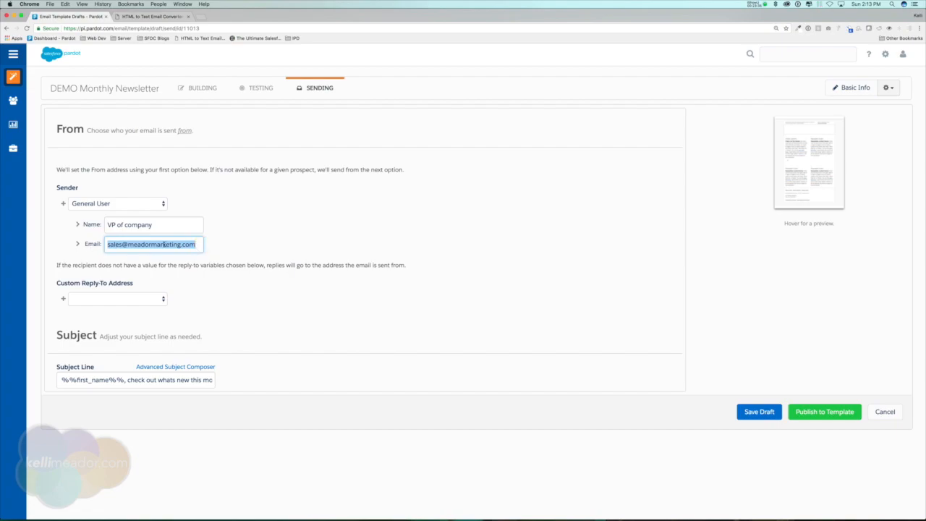
# Step: Set the Custom Reply-To Address to Specific User and choose the reply-to user
pyautogui.click(198, 245)
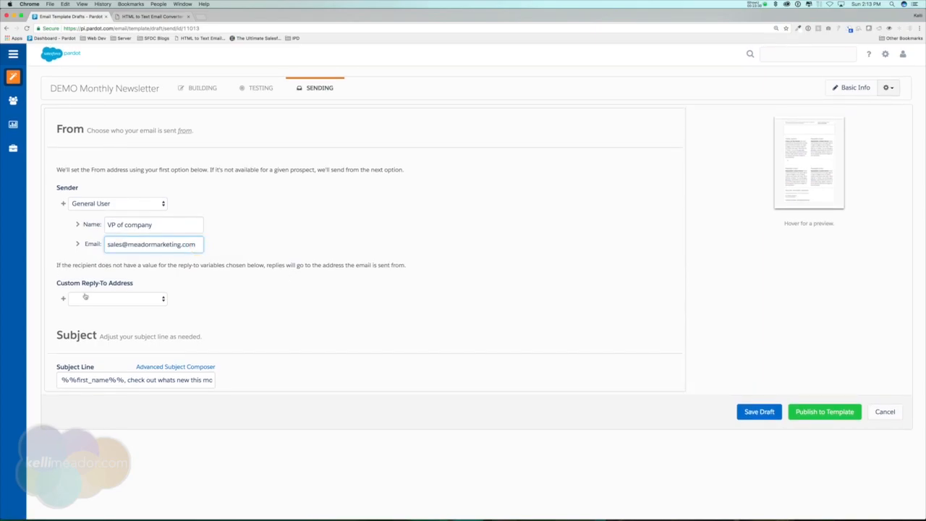
pyautogui.click(135, 300)
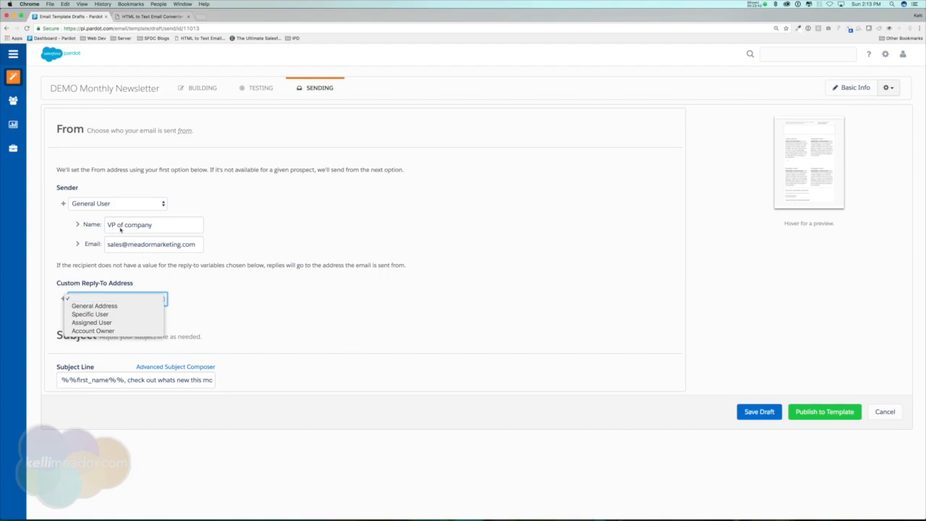
pyautogui.click(120, 225)
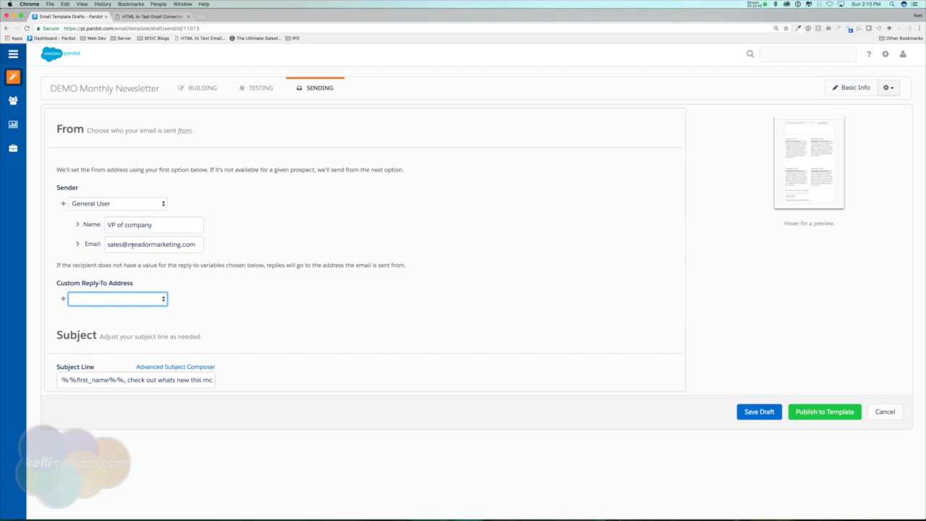
pyautogui.doubleClick(106, 245)
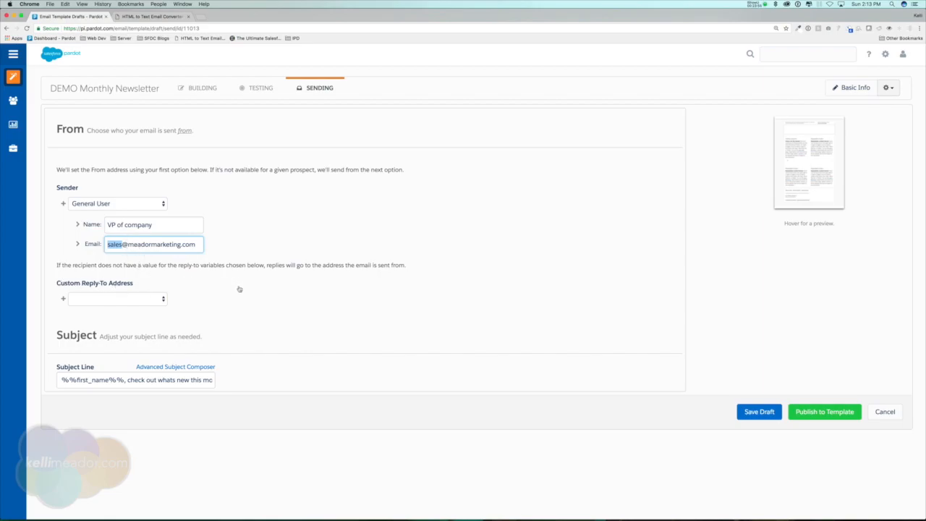
pyautogui.click(154, 299)
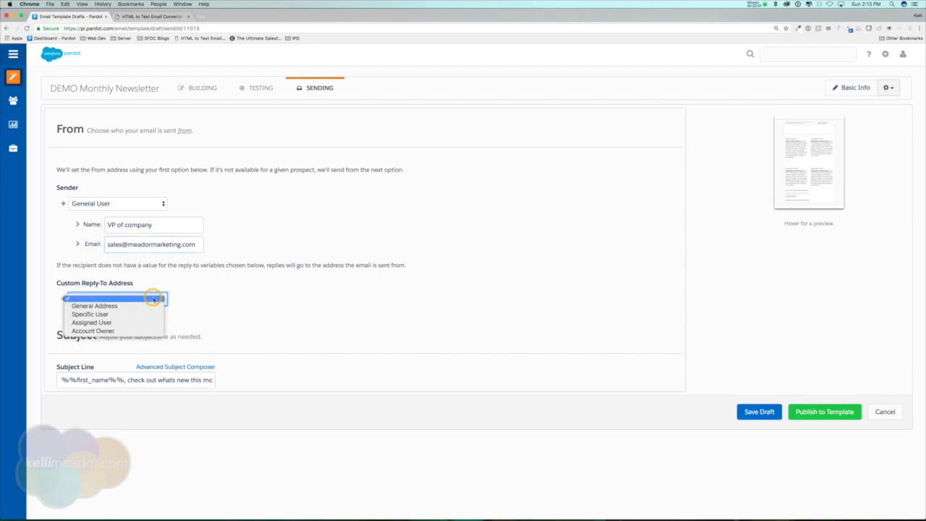
pyautogui.click(137, 314)
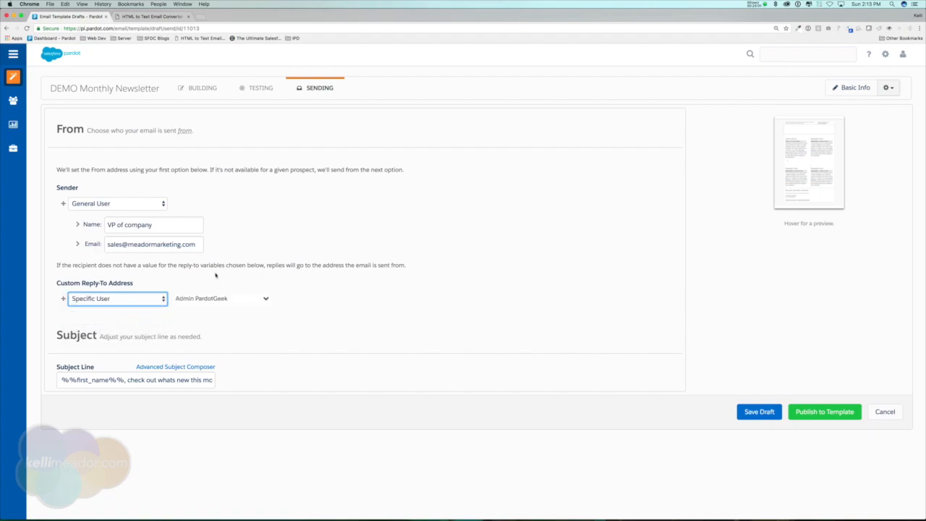
pyautogui.click(257, 298)
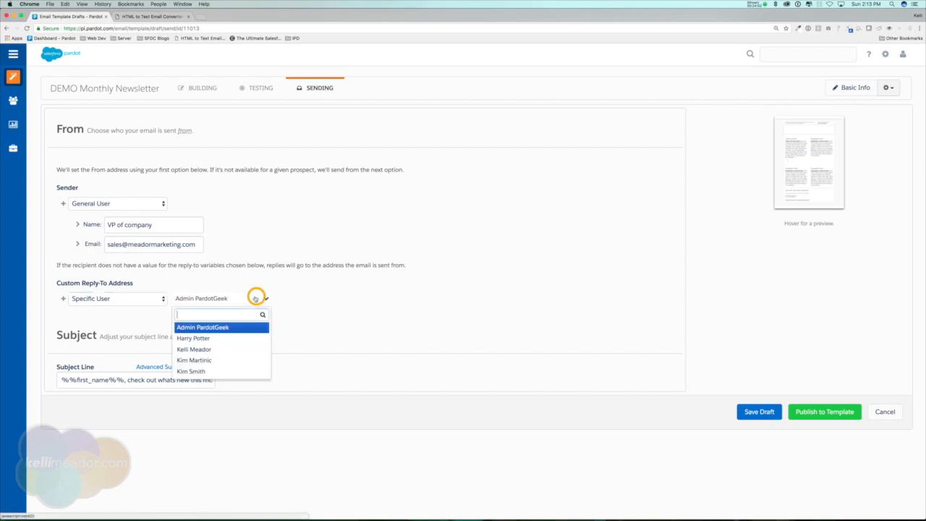
pyautogui.click(194, 349)
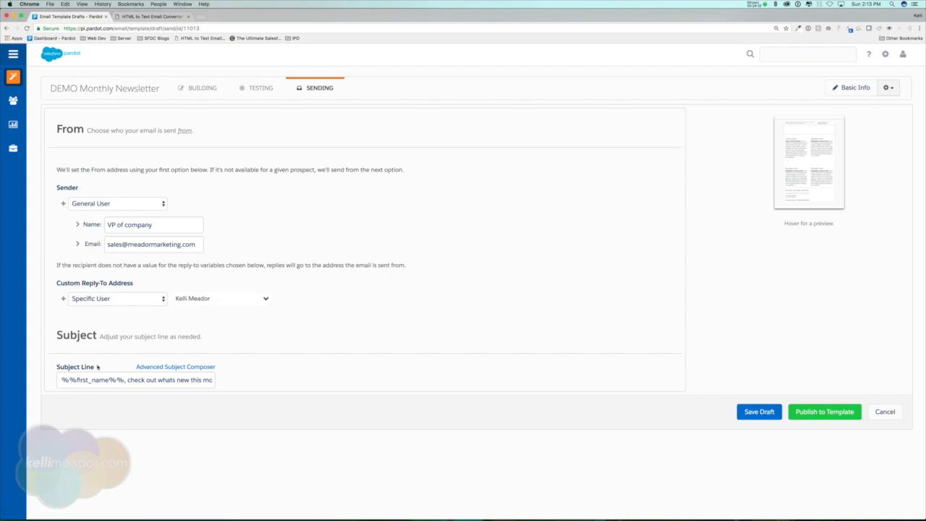
# Step: Save the DEMO Monthly Newsletter draft, then re-save its Basic Template Information
pyautogui.moveTo(58, 380); pyautogui.dragTo(228, 383)
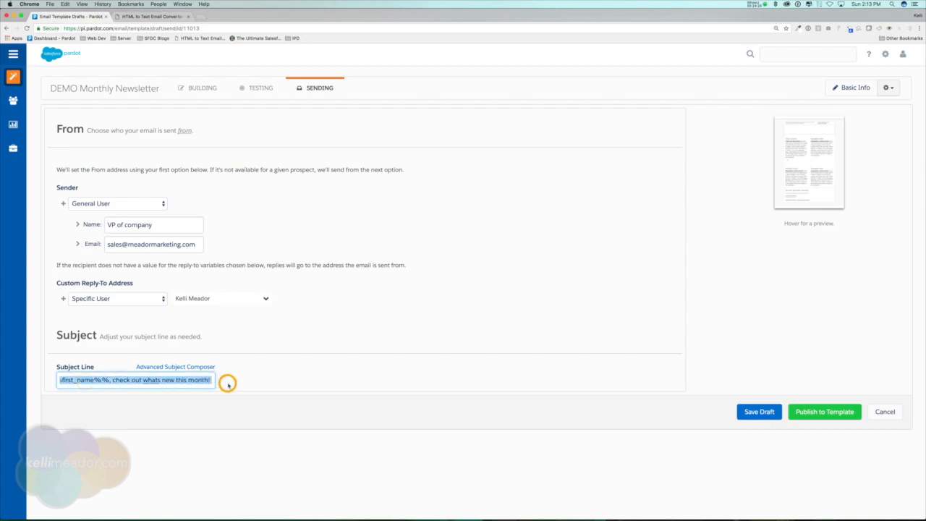
pyautogui.click(177, 380)
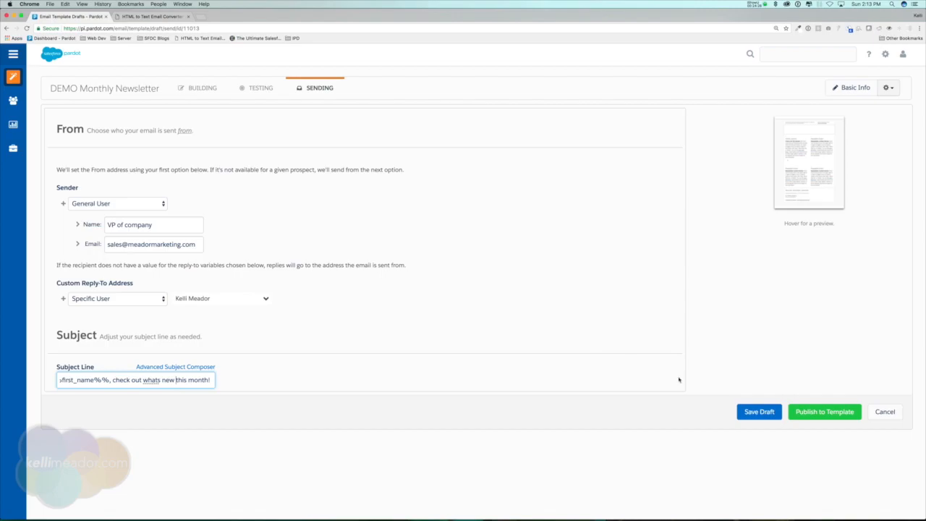
pyautogui.click(756, 413)
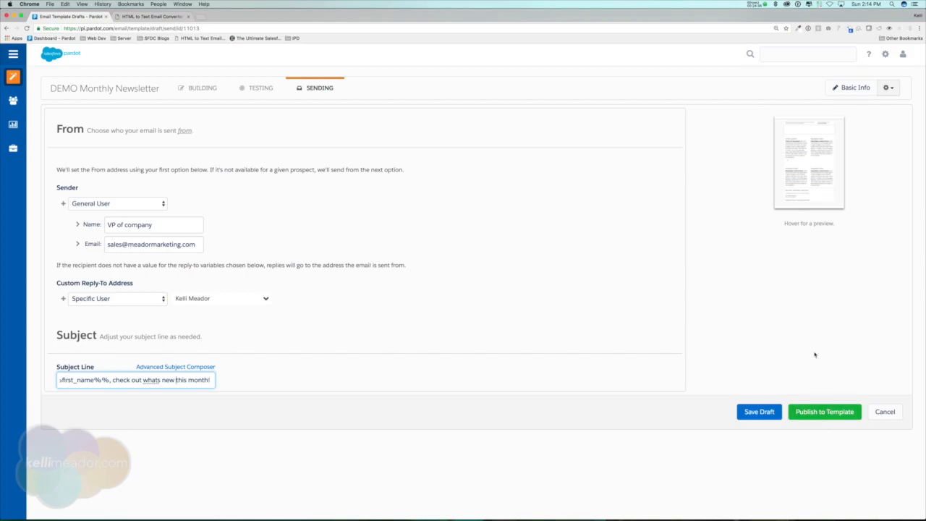
pyautogui.click(846, 88)
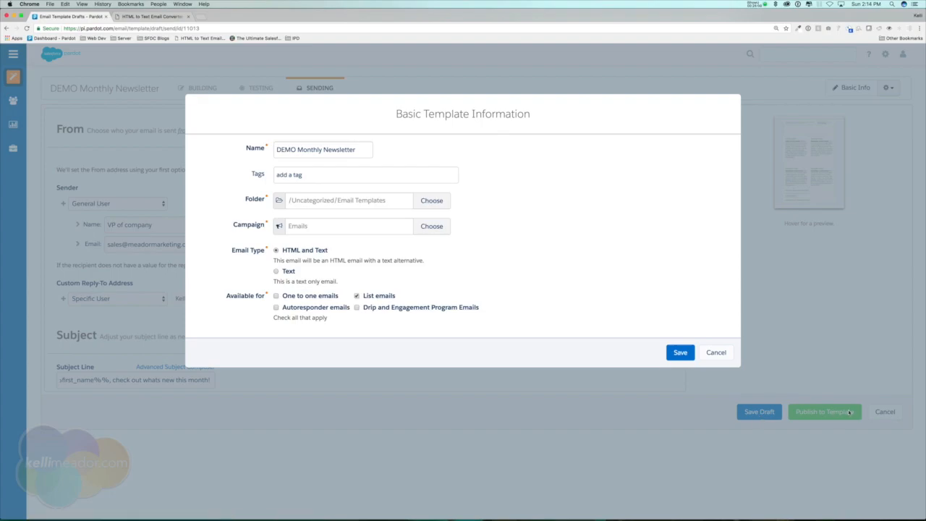
pyautogui.click(681, 355)
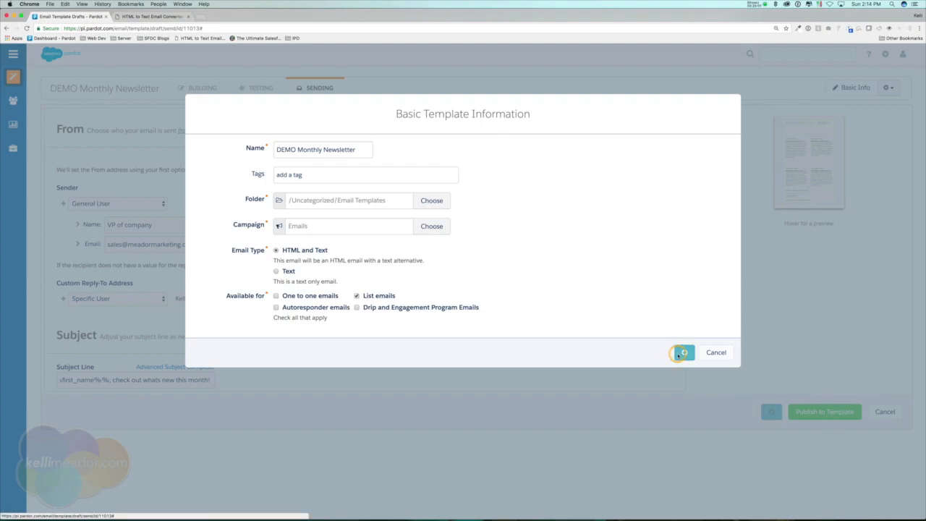